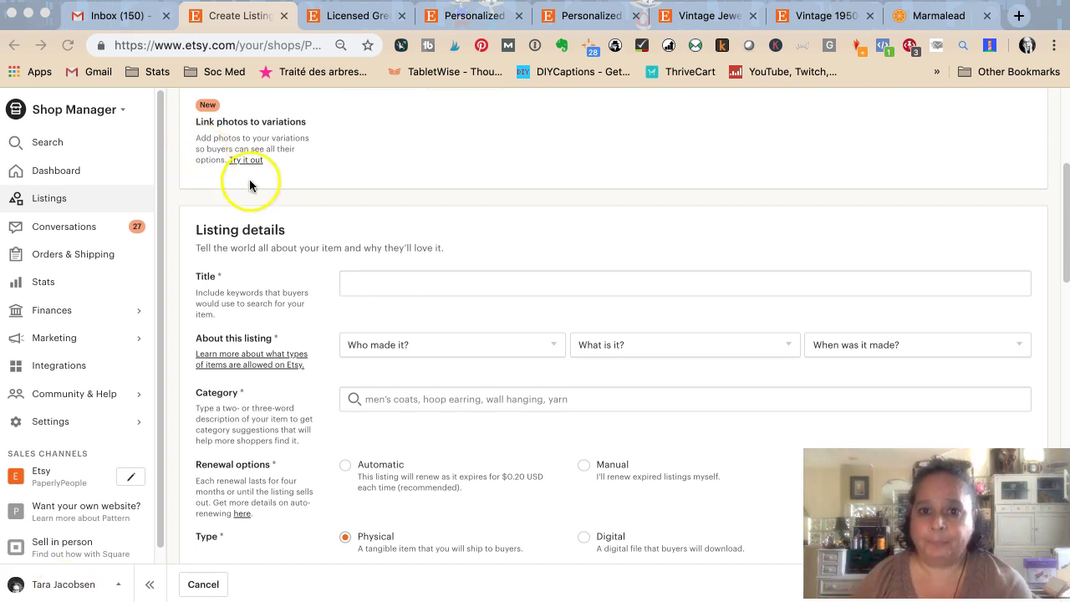
Open Etsy in a new browser tab and search the marketplace for "picture frame".
{"action": "left_click", "coordinate": [434, 290]}
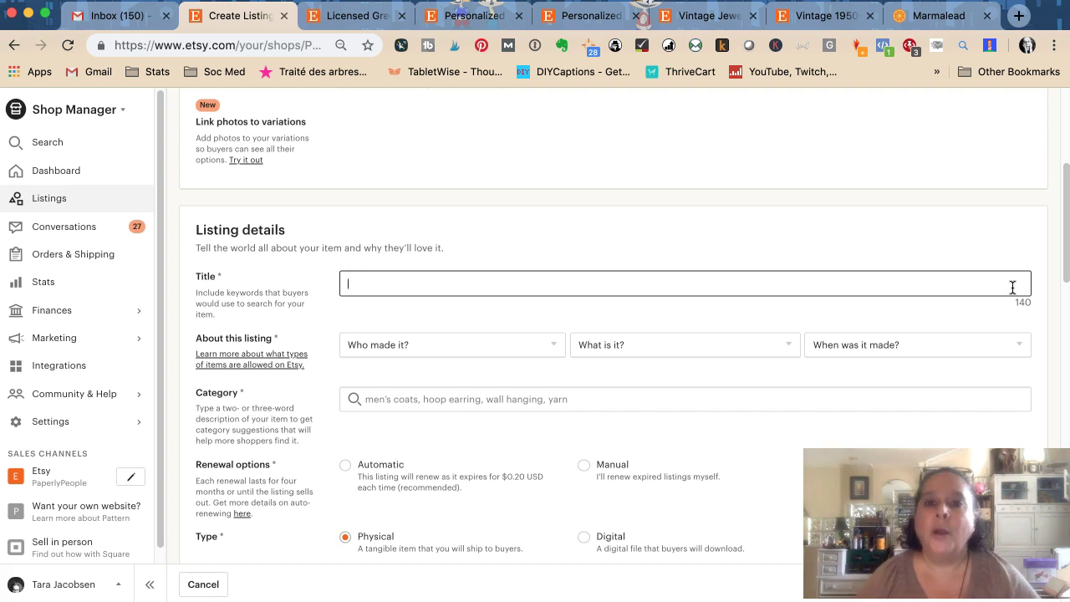
{"action": "left_click", "coordinate": [1013, 17]}
{"action": "type", "text": "et"}
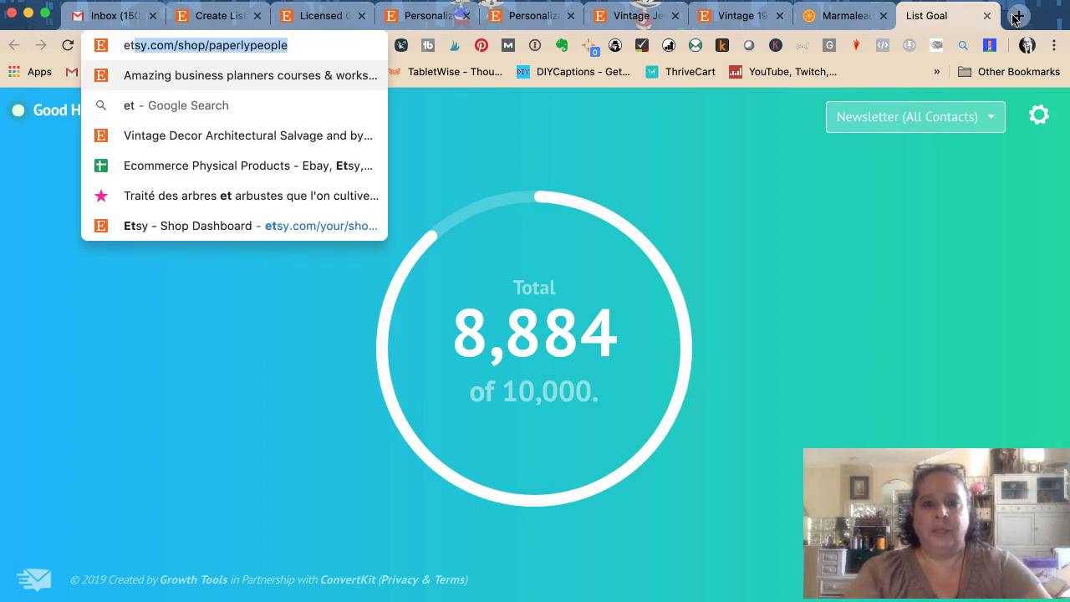
{"action": "key", "text": "Return"}
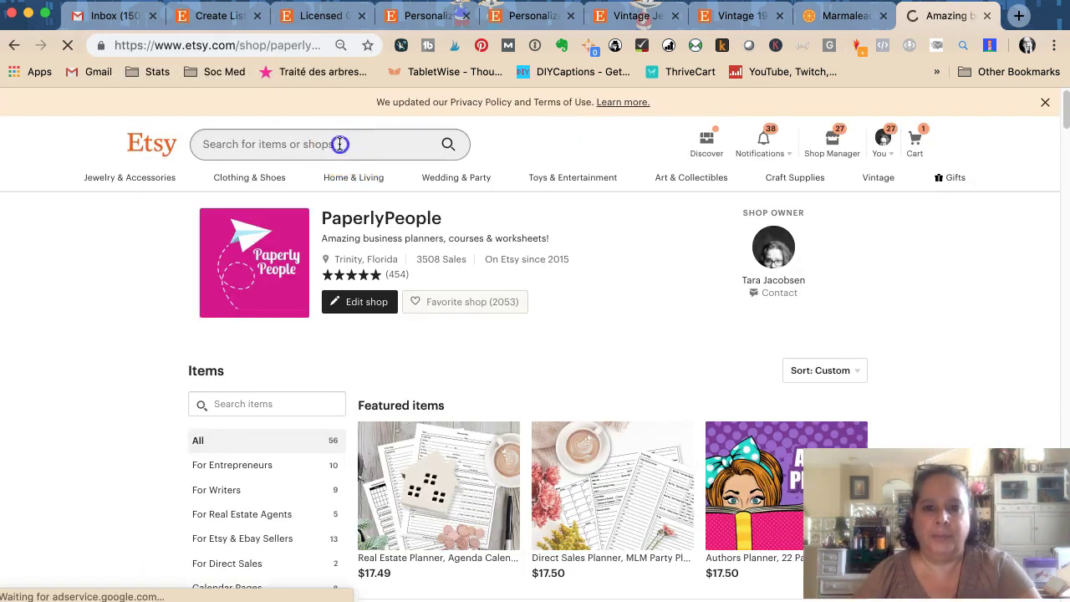
{"action": "left_click", "coordinate": [340, 143]}
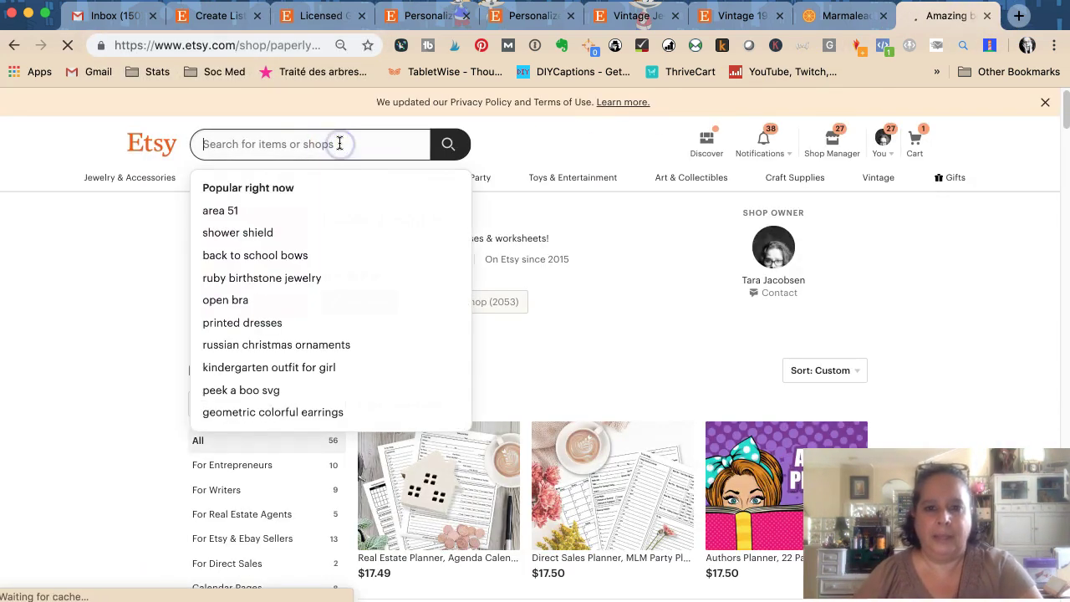
{"action": "type", "text": "picture frame"}
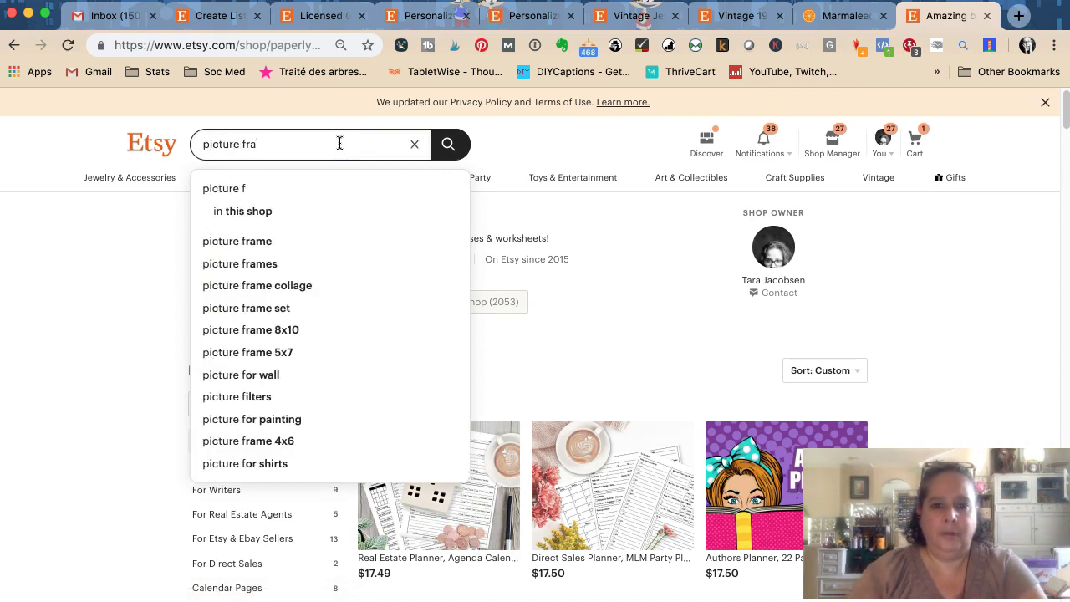
{"action": "key", "text": "Return"}
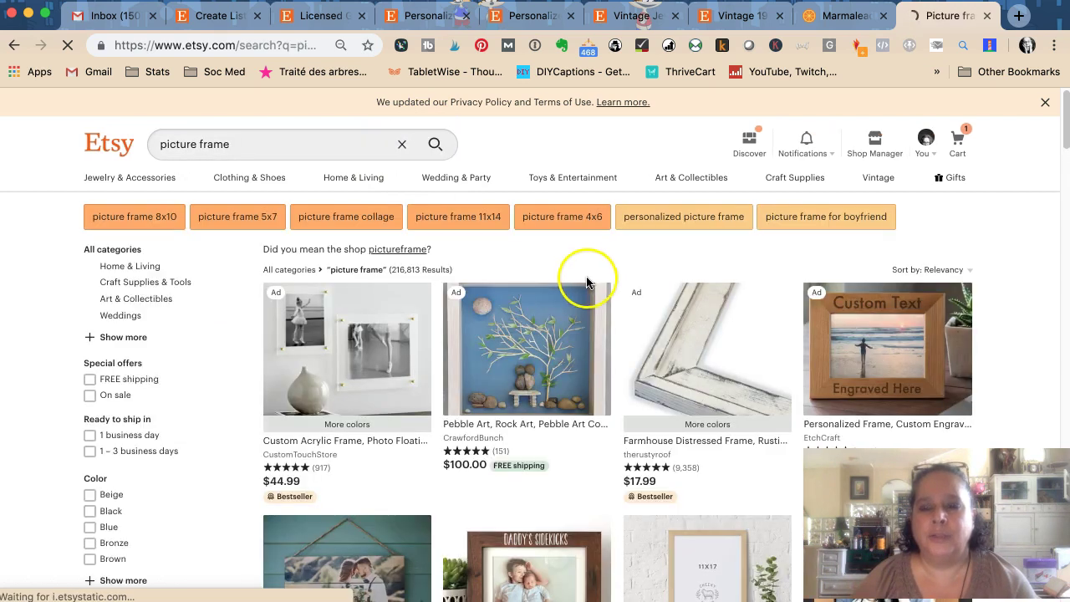
Examine how listing titles appear in the picture frame search results, and close the results page.
{"action": "scroll", "coordinate": [424, 301], "scroll_direction": "down", "scroll_amount": 1}
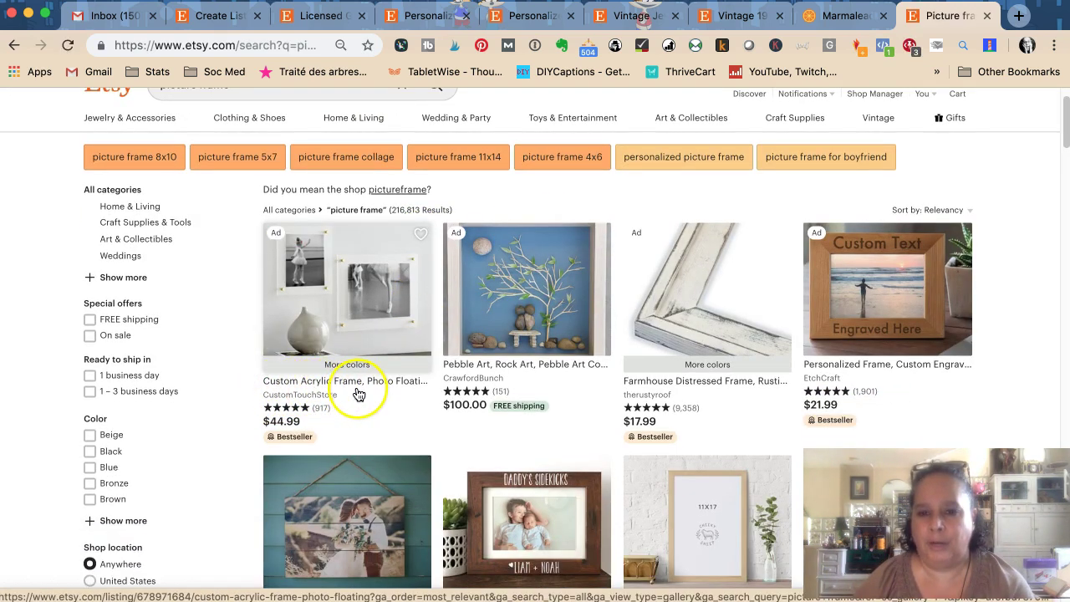
{"action": "scroll", "coordinate": [354, 394], "scroll_direction": "down", "scroll_amount": 3}
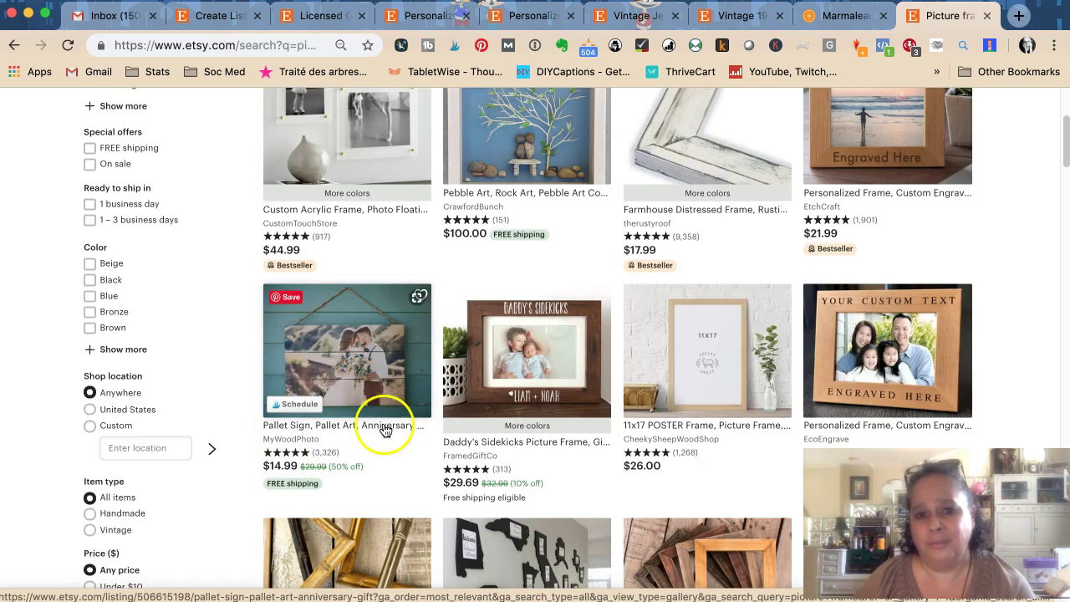
{"action": "scroll", "coordinate": [388, 435], "scroll_direction": "down", "scroll_amount": 1}
{"action": "scroll", "coordinate": [392, 430], "scroll_direction": "down", "scroll_amount": 1}
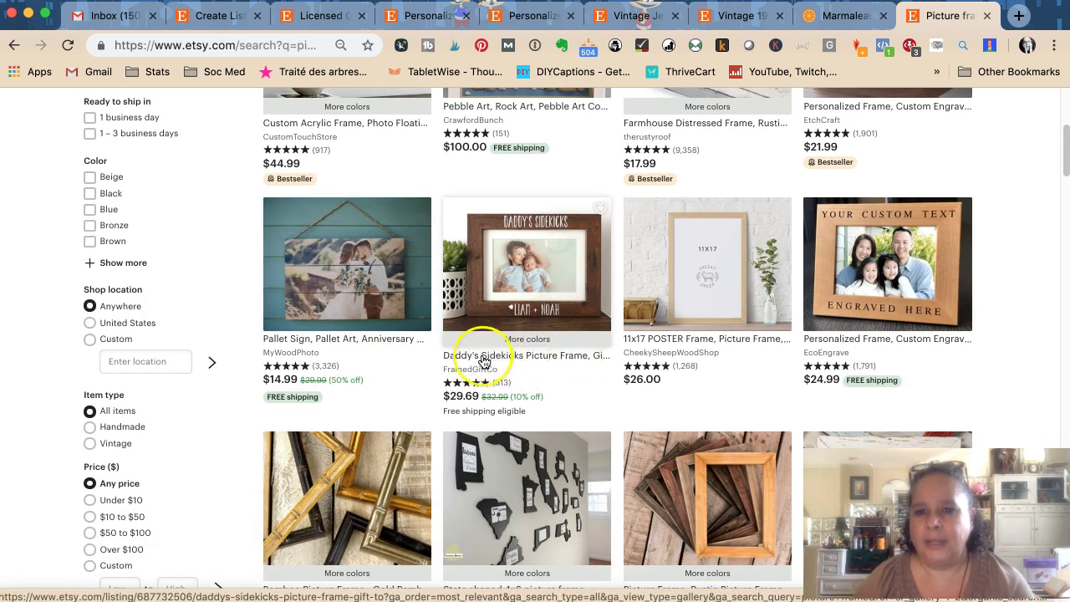
{"action": "scroll", "coordinate": [585, 364], "scroll_direction": "down", "scroll_amount": 1}
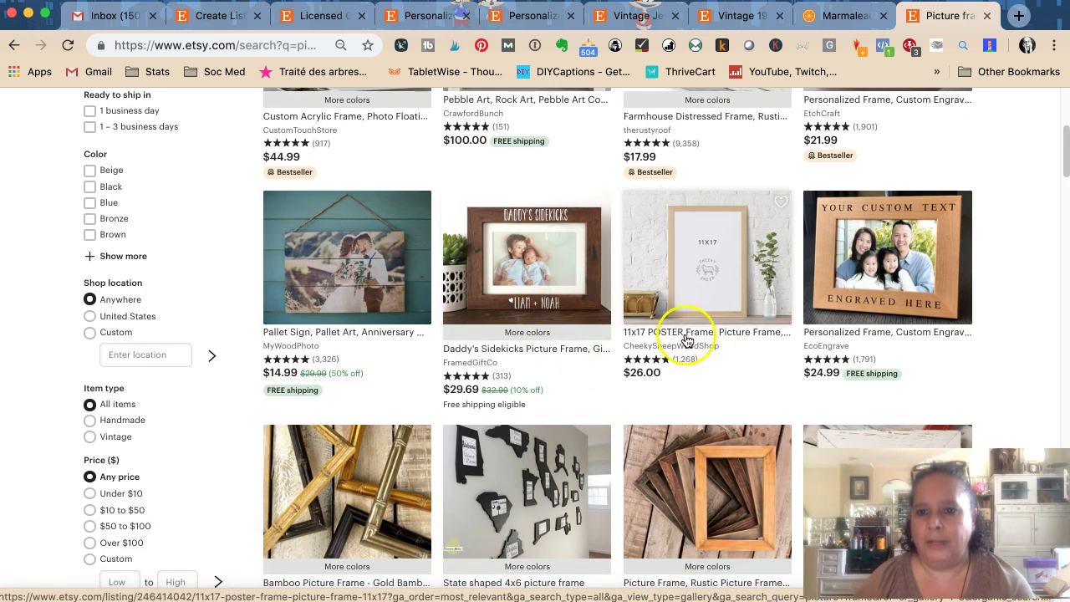
{"action": "scroll", "coordinate": [606, 438], "scroll_direction": "down", "scroll_amount": 3}
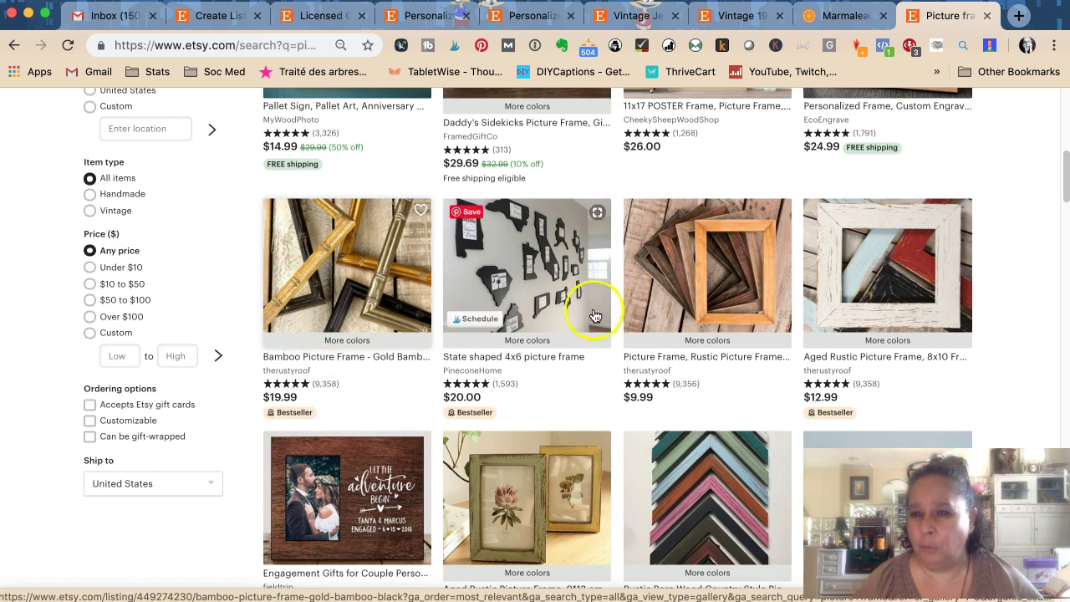
{"action": "scroll", "coordinate": [390, 341], "scroll_direction": "down", "scroll_amount": 7}
{"action": "scroll", "coordinate": [404, 334], "scroll_direction": "down", "scroll_amount": 5}
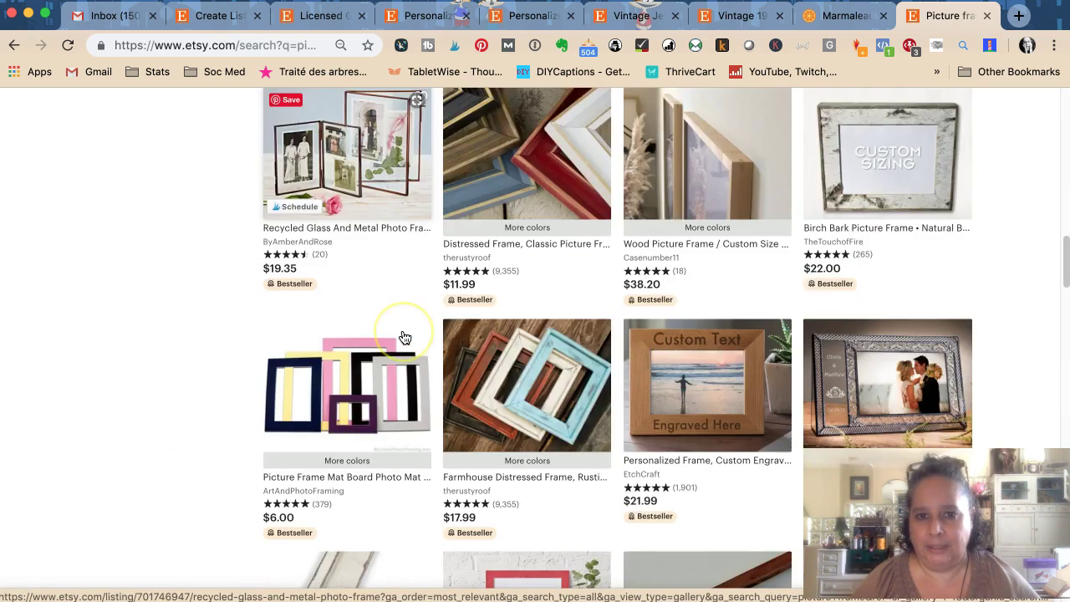
{"action": "scroll", "coordinate": [404, 324], "scroll_direction": "up", "scroll_amount": 15}
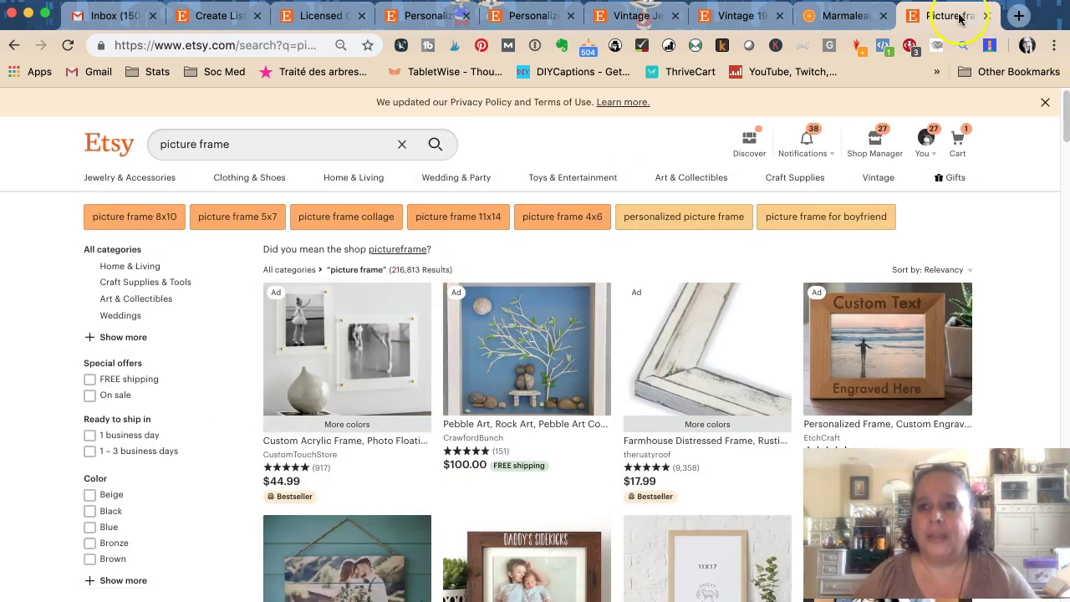
{"action": "left_click", "coordinate": [987, 15]}
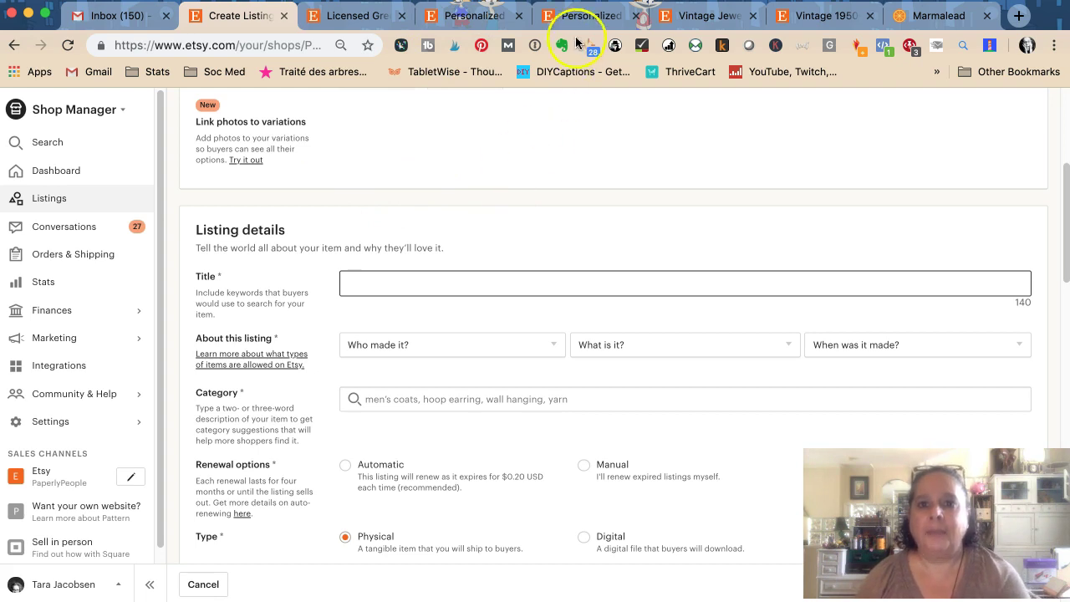
Switch to the CarolineCo shop page and examine its name and tagline.
{"action": "left_click", "coordinate": [356, 20]}
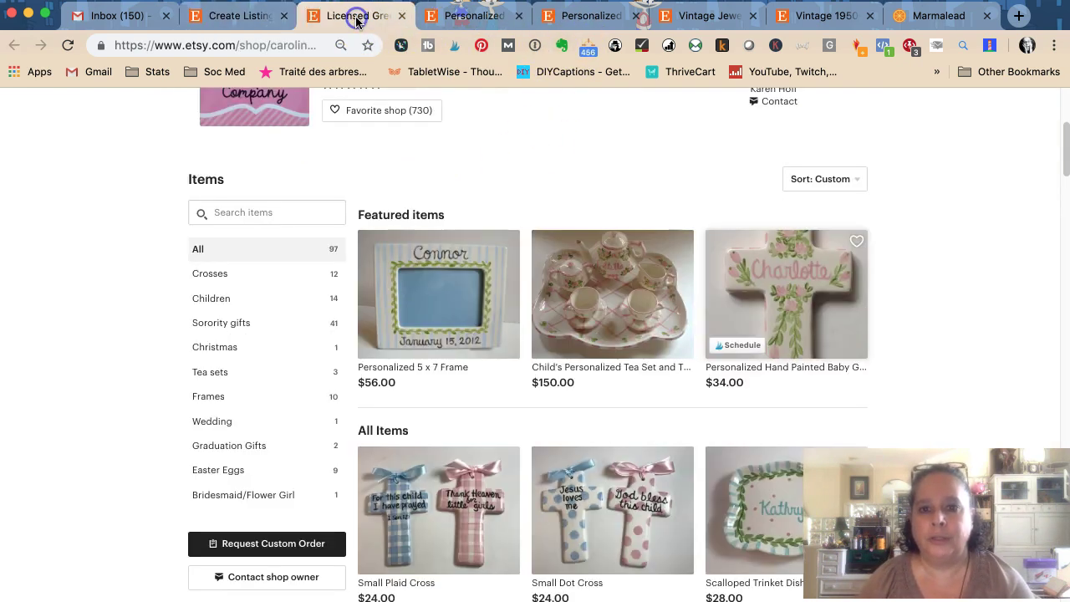
{"action": "scroll", "coordinate": [465, 179], "scroll_direction": "up", "scroll_amount": 3}
{"action": "mouse_move", "coordinate": [471, 179]}
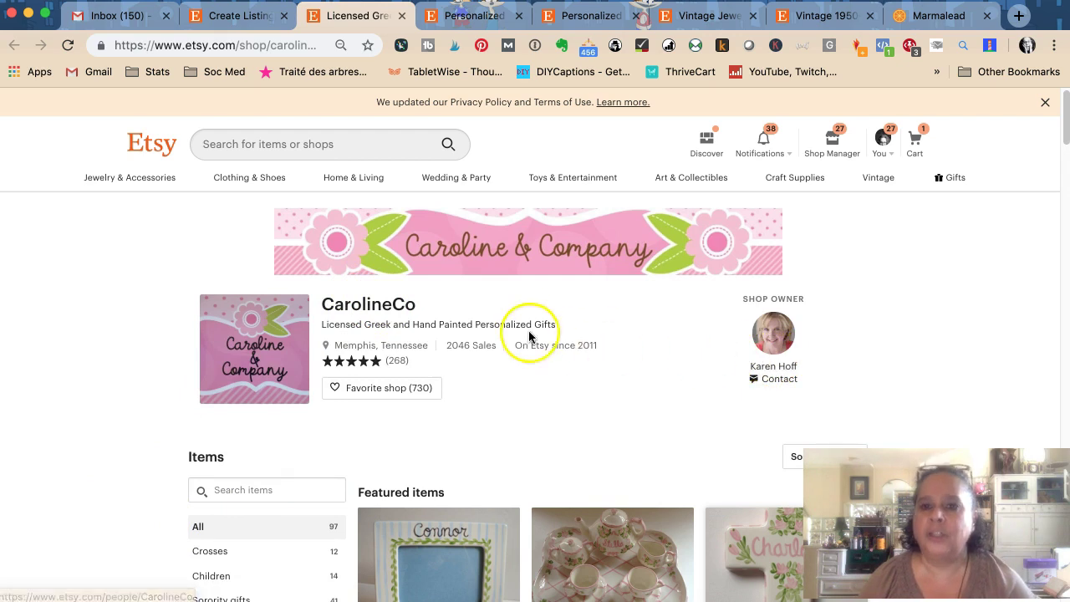
{"action": "scroll", "coordinate": [518, 428], "scroll_direction": "down", "scroll_amount": 1}
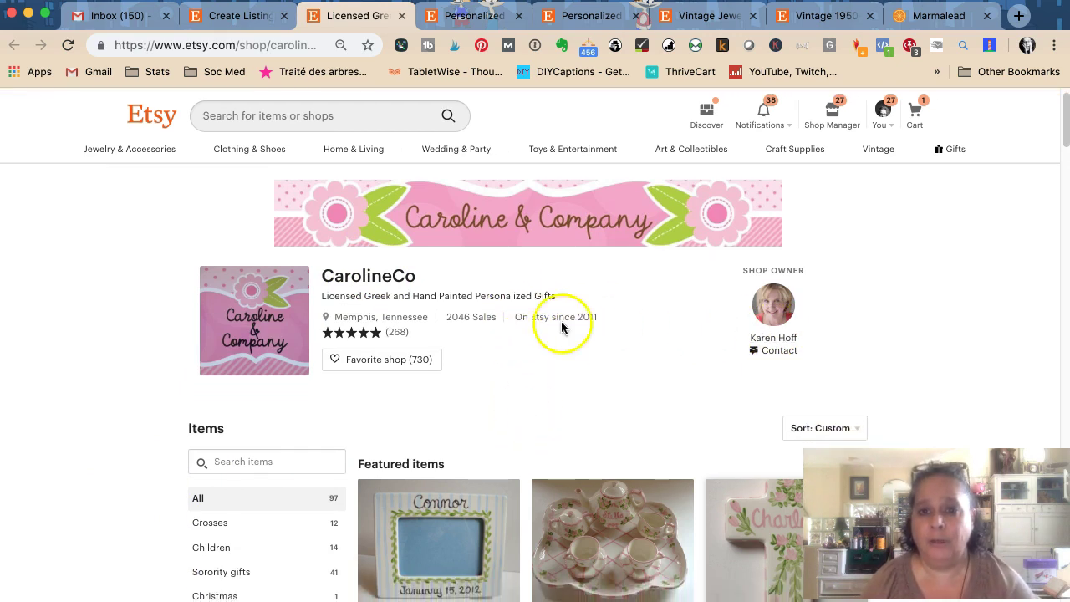
Switch to the VivaTerraBoutique shop page and examine its name and tagline.
{"action": "left_click", "coordinate": [710, 15]}
{"action": "scroll", "coordinate": [514, 354], "scroll_direction": "up", "scroll_amount": 5}
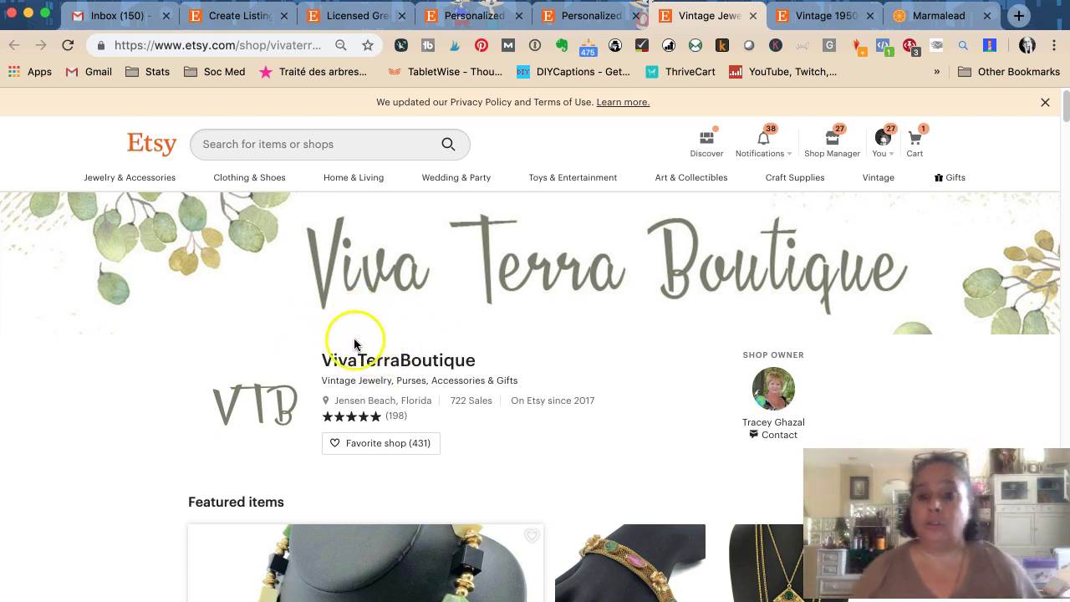
{"action": "scroll", "coordinate": [348, 349], "scroll_direction": "down", "scroll_amount": 1}
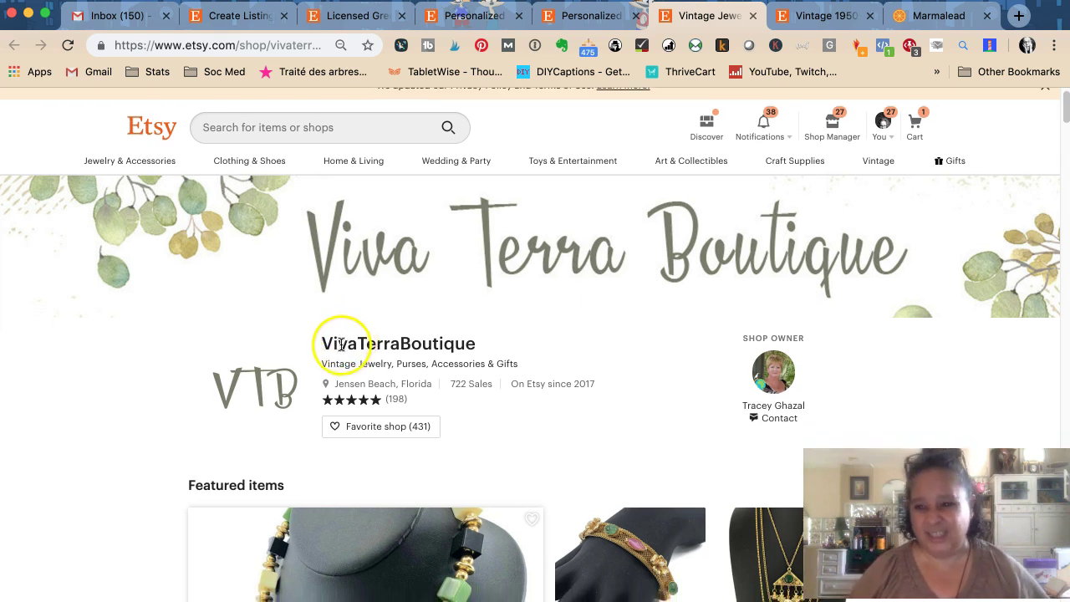
{"action": "scroll", "coordinate": [337, 347], "scroll_direction": "down", "scroll_amount": 1}
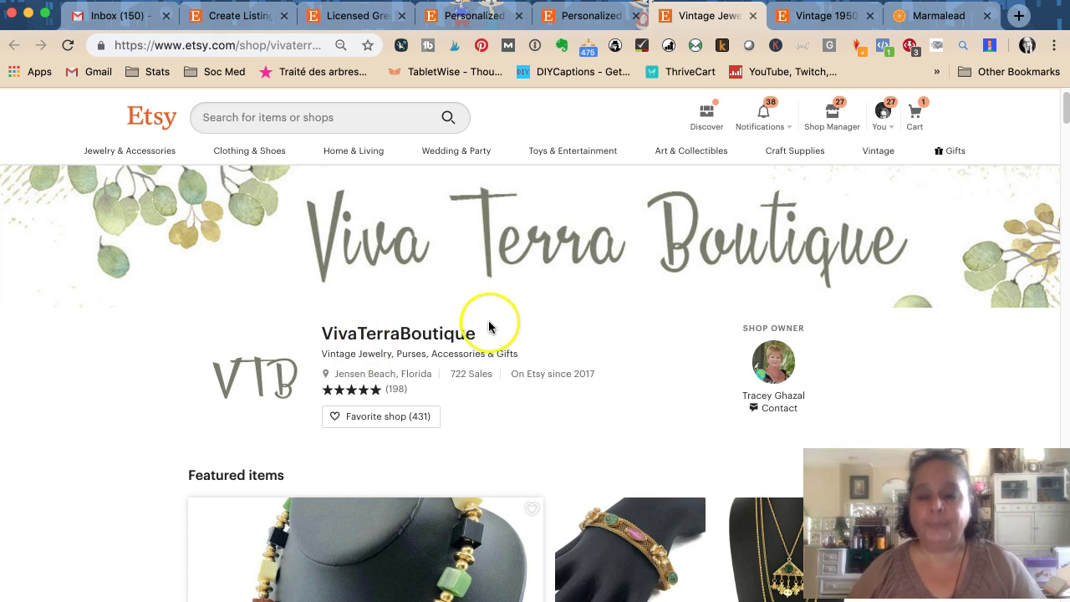
{"action": "mouse_move", "coordinate": [535, 148]}
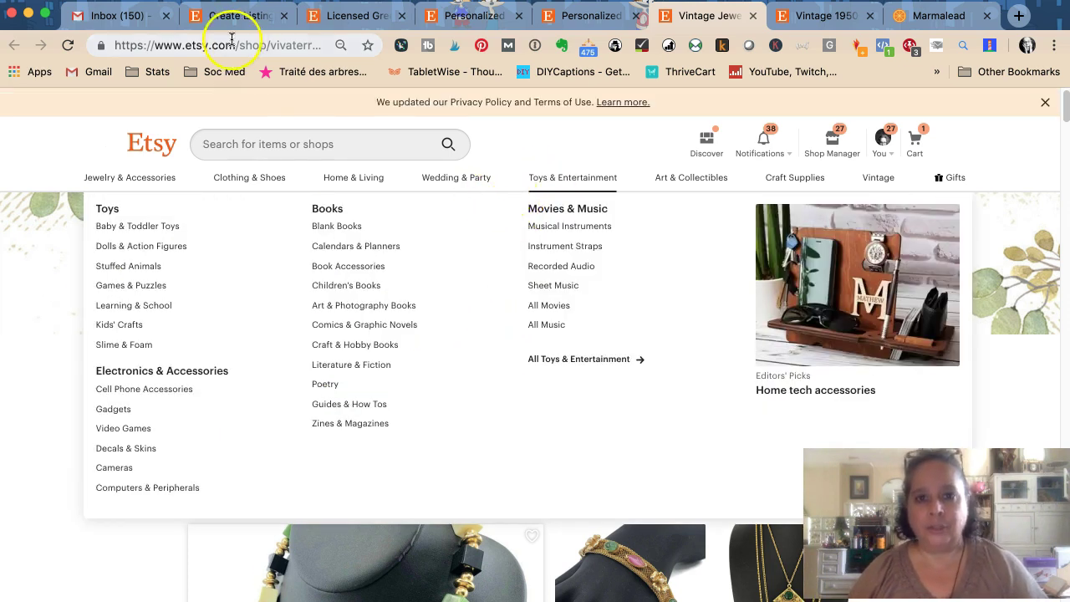
Open the "Personalized 5 x 7 Frame" listing from CarolineCo's featured items, place it beside the shop page, and highlight its title.
{"action": "left_click", "coordinate": [347, 20]}
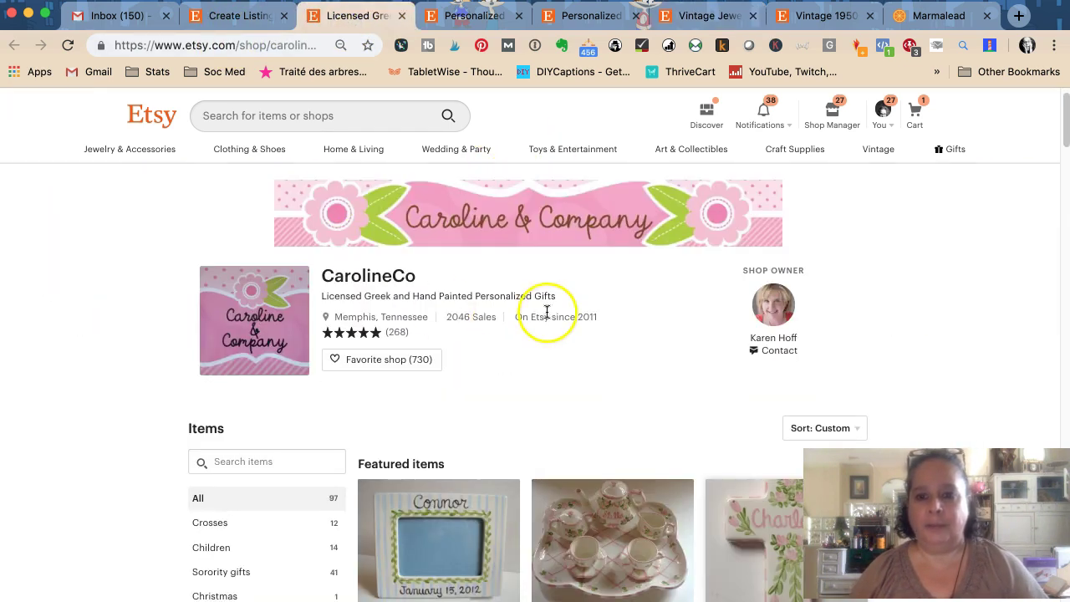
{"action": "scroll", "coordinate": [544, 306], "scroll_direction": "down", "scroll_amount": 3}
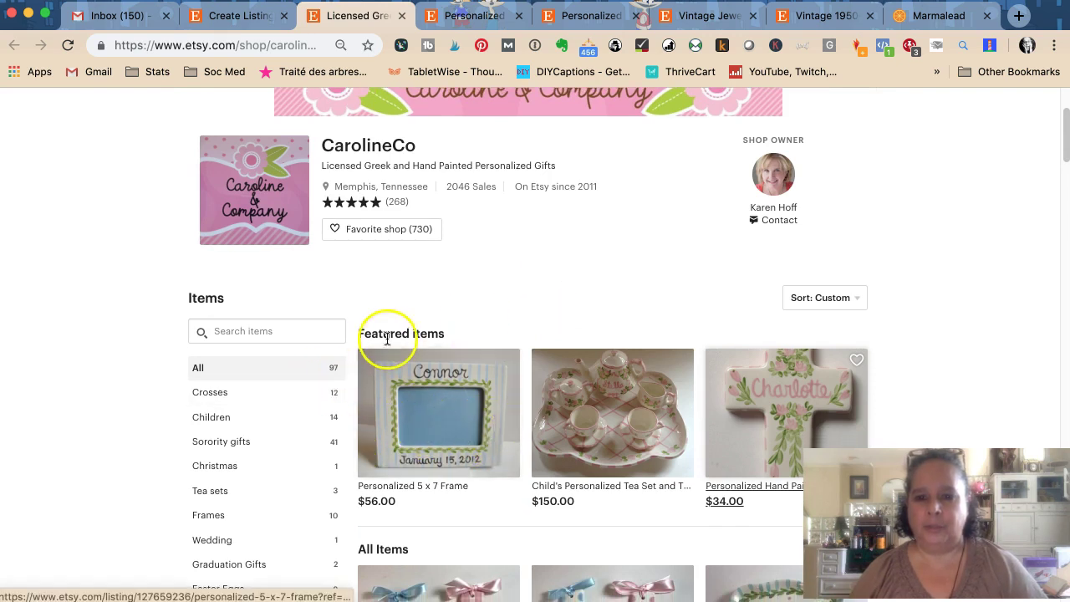
{"action": "scroll", "coordinate": [384, 331], "scroll_direction": "down", "scroll_amount": 3}
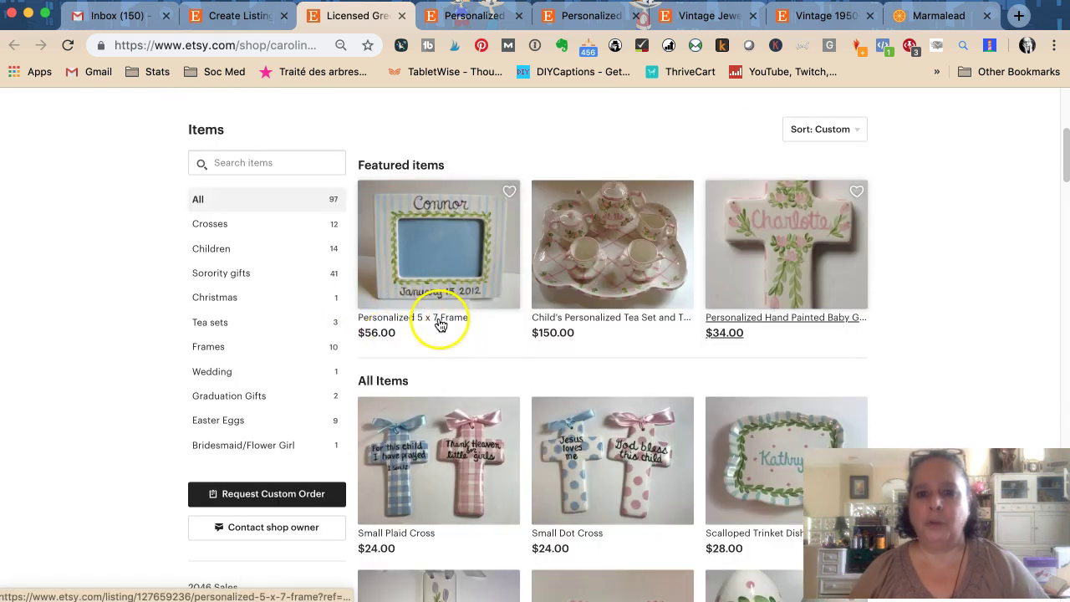
{"action": "left_click", "coordinate": [451, 16]}
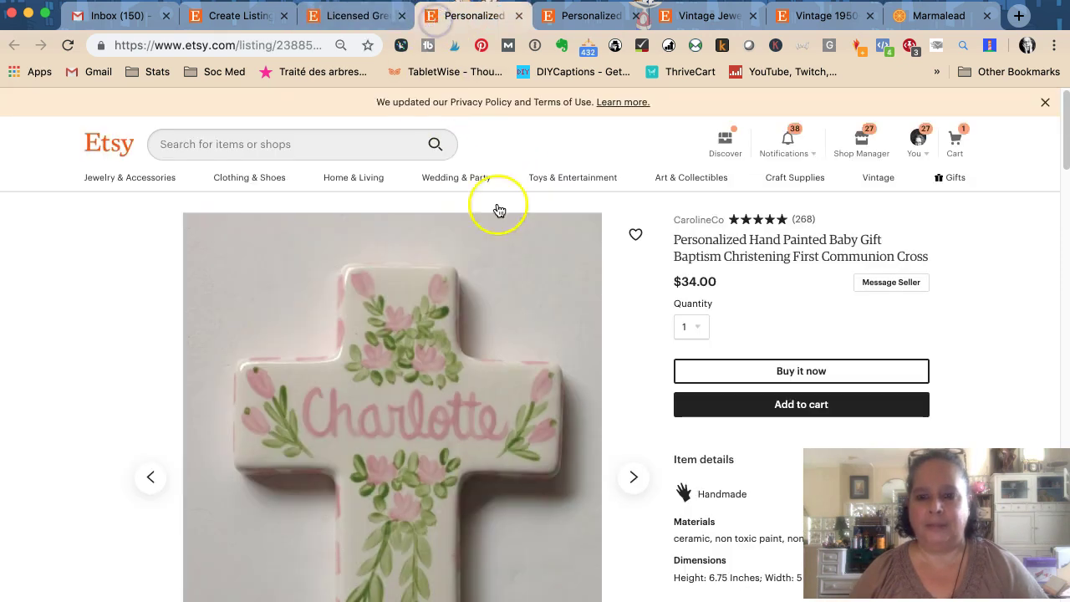
{"action": "left_click", "coordinate": [346, 15]}
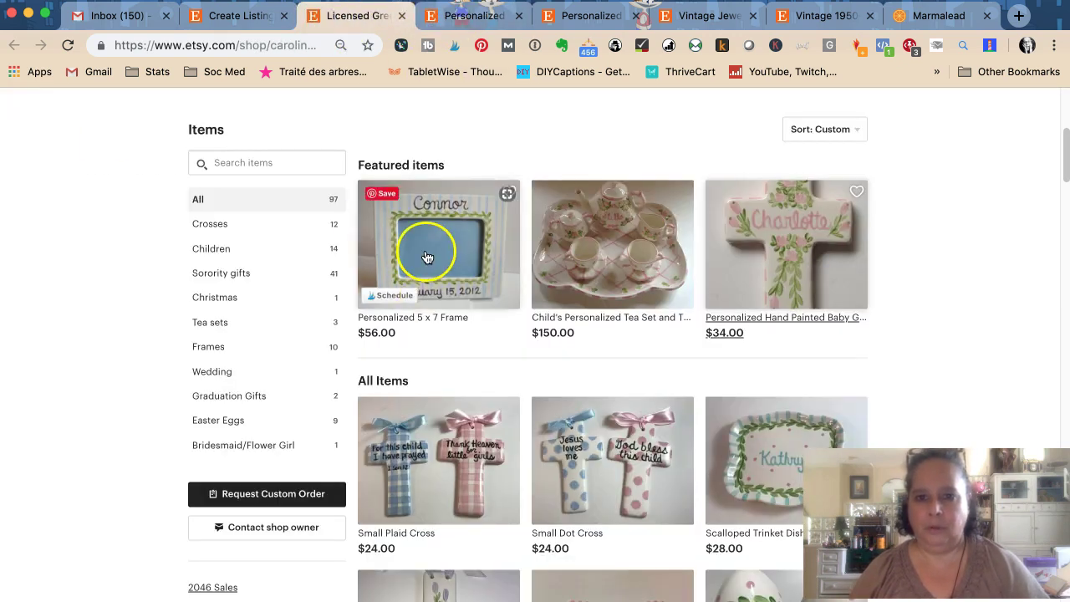
{"action": "left_click", "coordinate": [427, 257]}
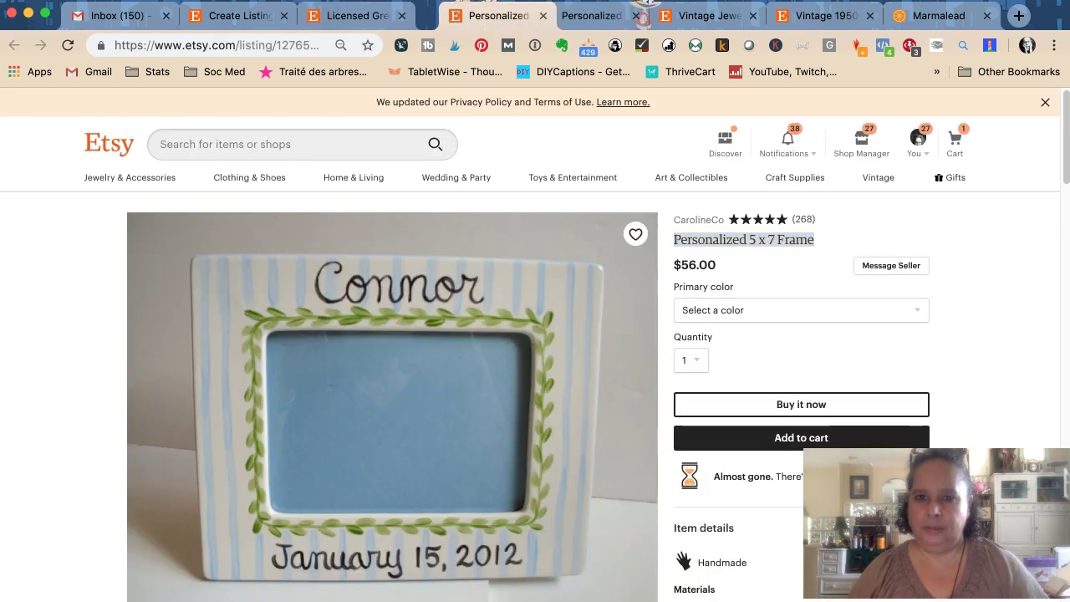
{"action": "left_click_drag", "start_coordinate": [537, 17], "coordinate": [464, 15]}
{"action": "left_click", "coordinate": [771, 244]}
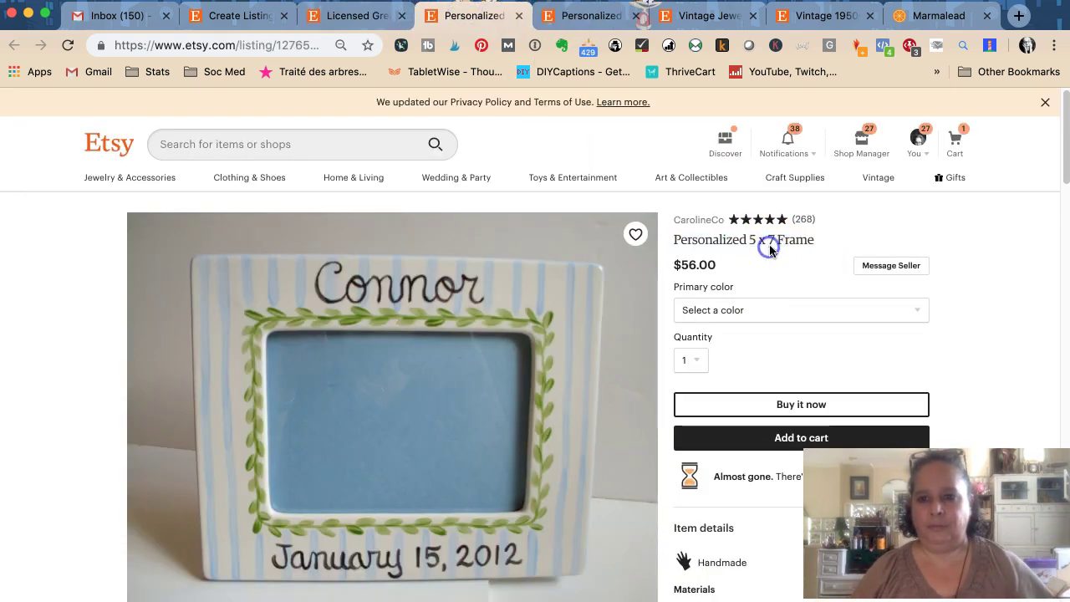
{"action": "left_click_drag", "start_coordinate": [812, 239], "coordinate": [669, 236]}
Switch to the text document Untitled 2, review the keyword lines "Personalized" and "5 x 7 Frame", and return to the browser.
{"action": "left_click", "coordinate": [10, 298]}
{"action": "left_click", "coordinate": [407, 149]}
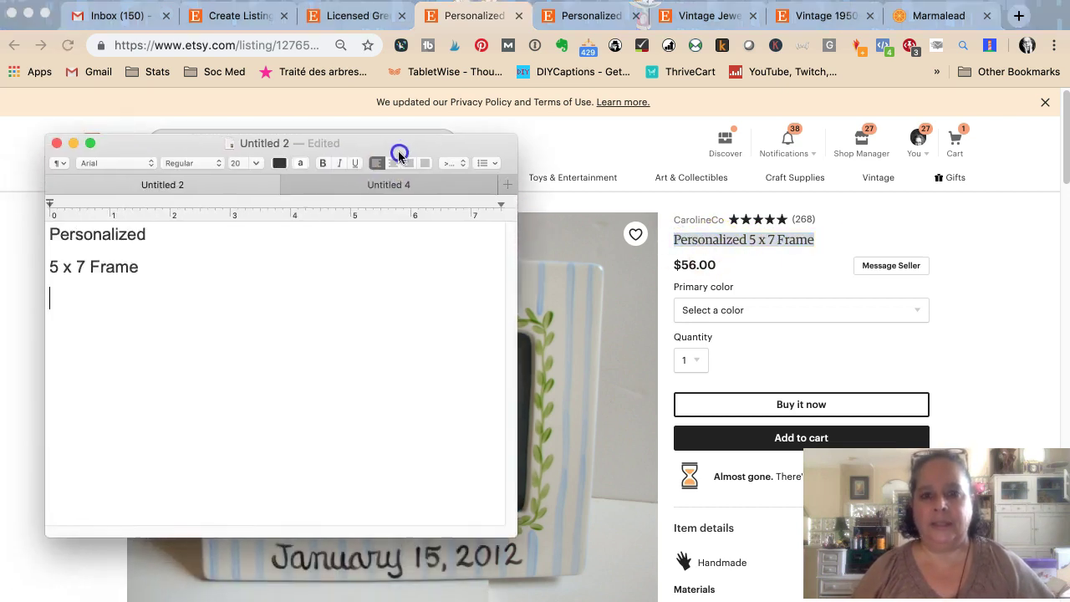
{"action": "left_click_drag", "start_coordinate": [407, 149], "coordinate": [438, 139]}
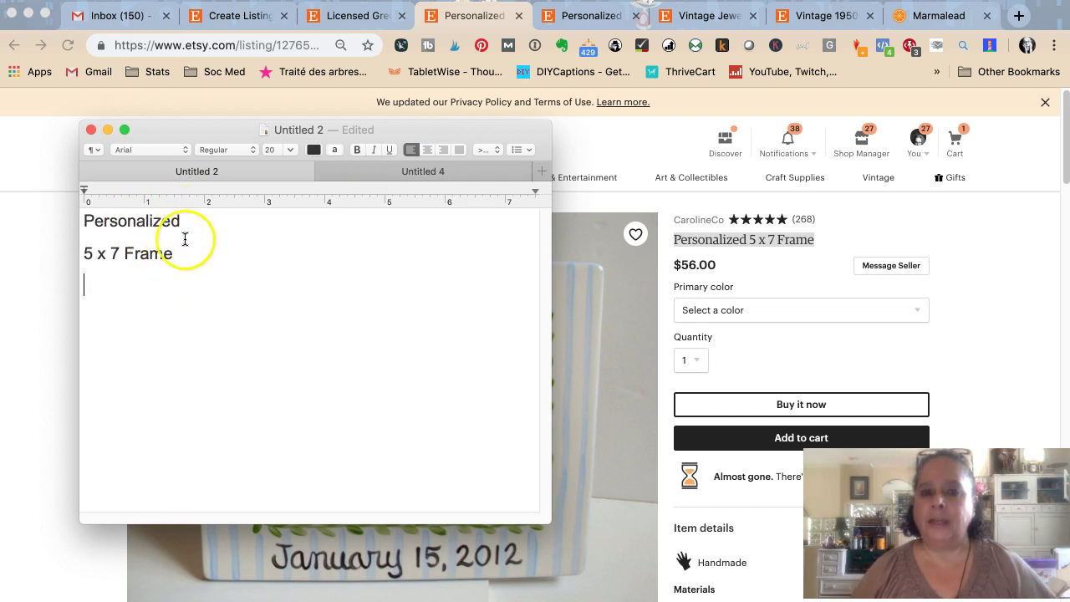
{"action": "triple_click", "coordinate": [131, 224]}
{"action": "left_click", "coordinate": [129, 222]}
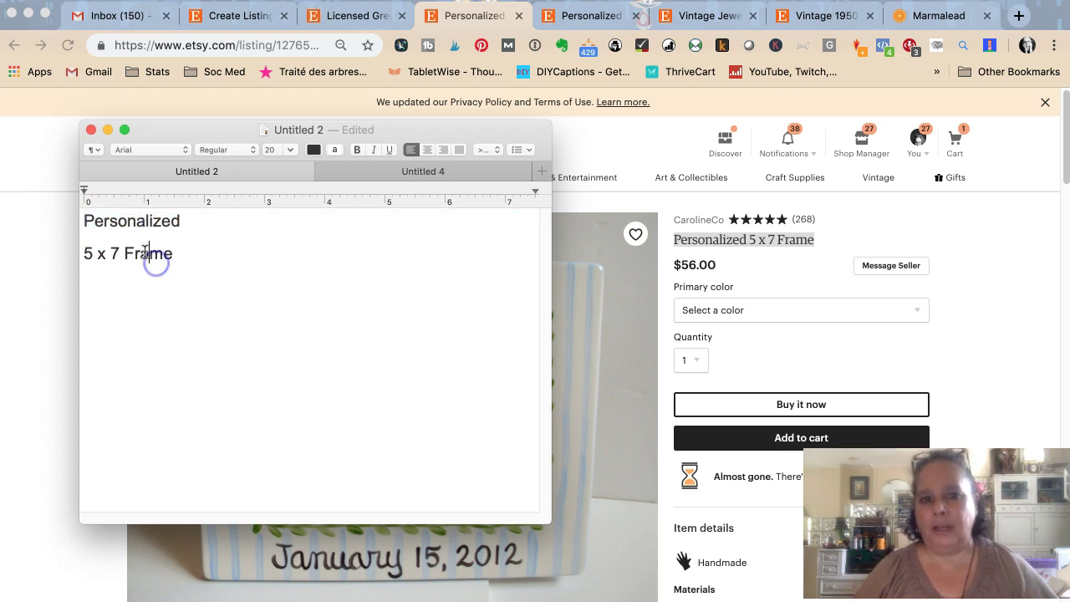
{"action": "left_click", "coordinate": [149, 255]}
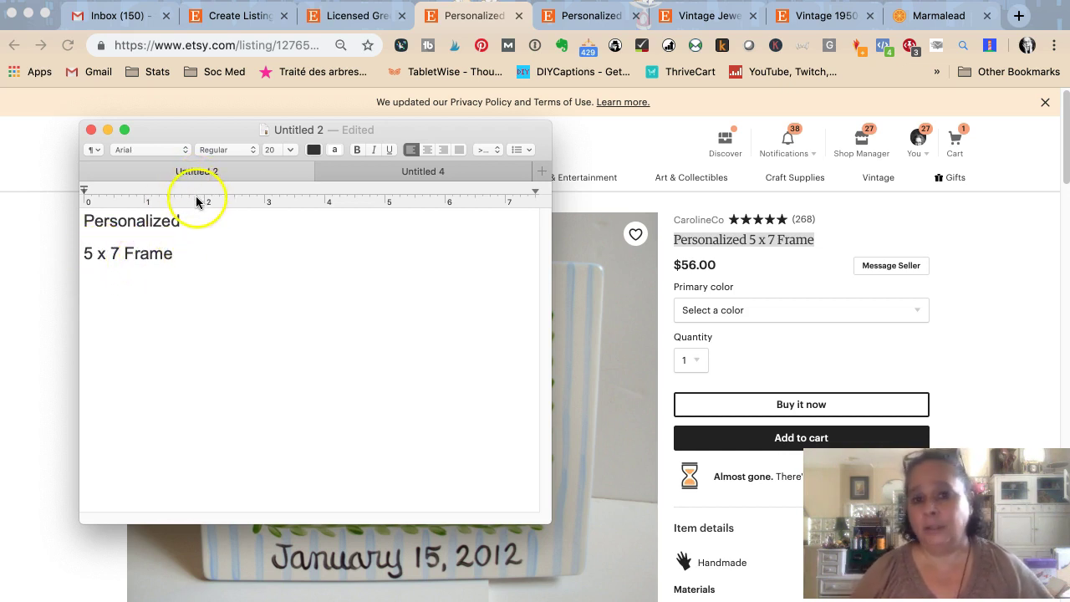
{"action": "key", "text": "super+Tab"}
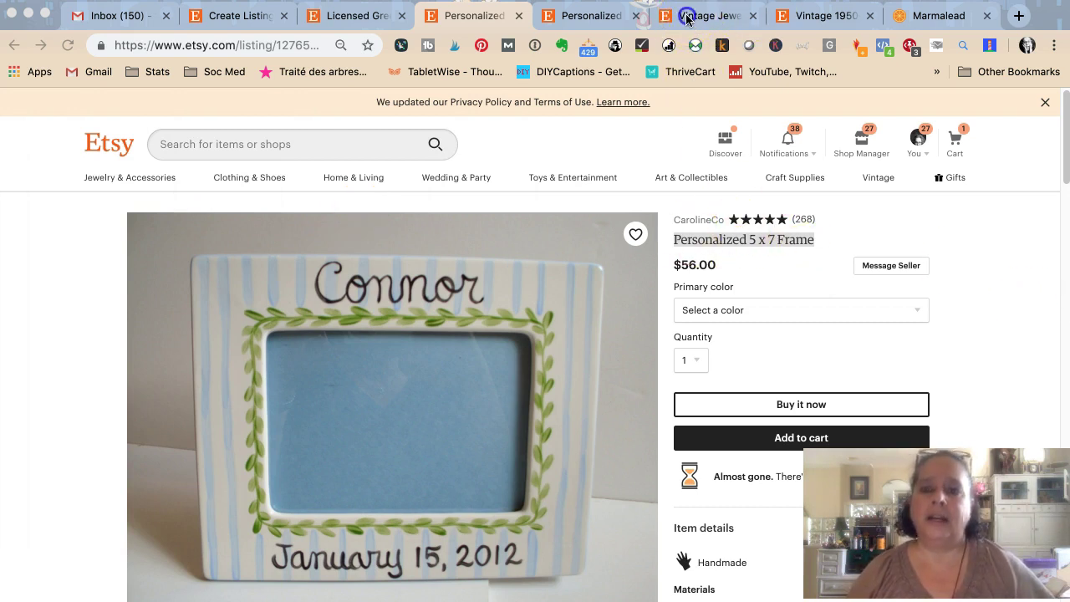
Switch to VivaTerraBoutique's Vintage 1950s Trifari cube bead choker necklace listing and examine its title.
{"action": "left_click", "coordinate": [765, 17]}
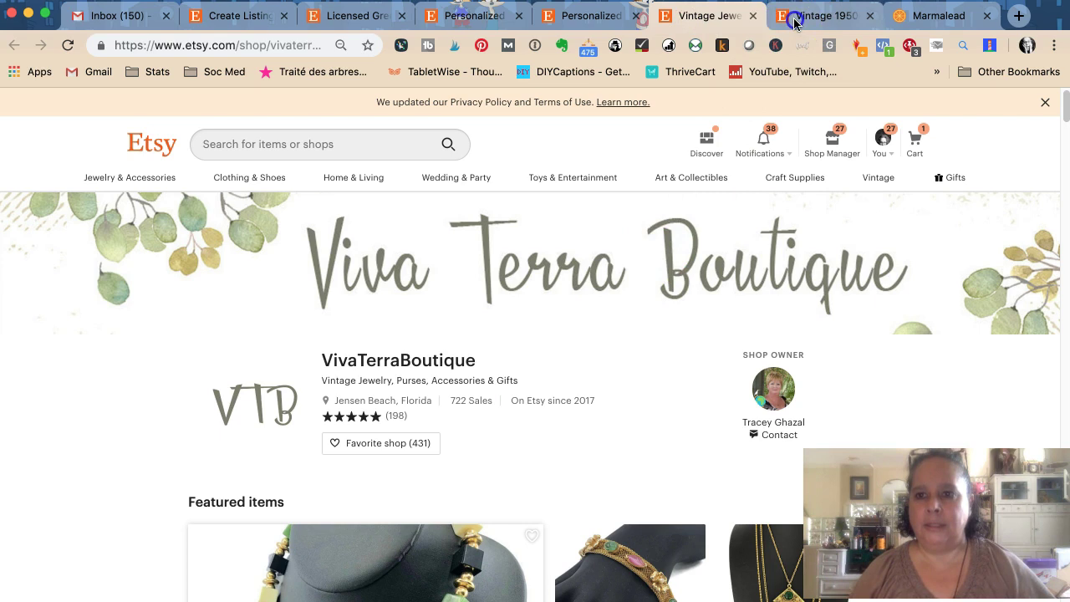
{"action": "left_click", "coordinate": [790, 15]}
{"action": "scroll", "coordinate": [479, 327], "scroll_direction": "down", "scroll_amount": 2}
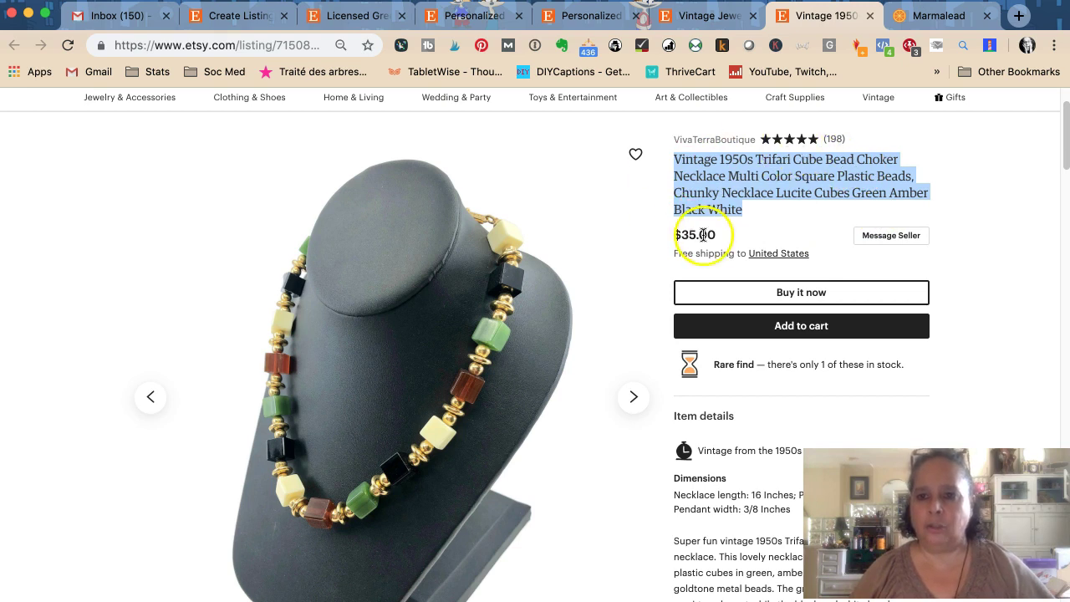
Bring up the text document Untitled 4 and review its keyword lines, from "Vintage 1950s Trifari" through "Multi Color Square Plastic Beads".
{"action": "left_click_drag", "start_coordinate": [7, 150], "coordinate": [418, 101]}
{"action": "left_click", "coordinate": [394, 150]}
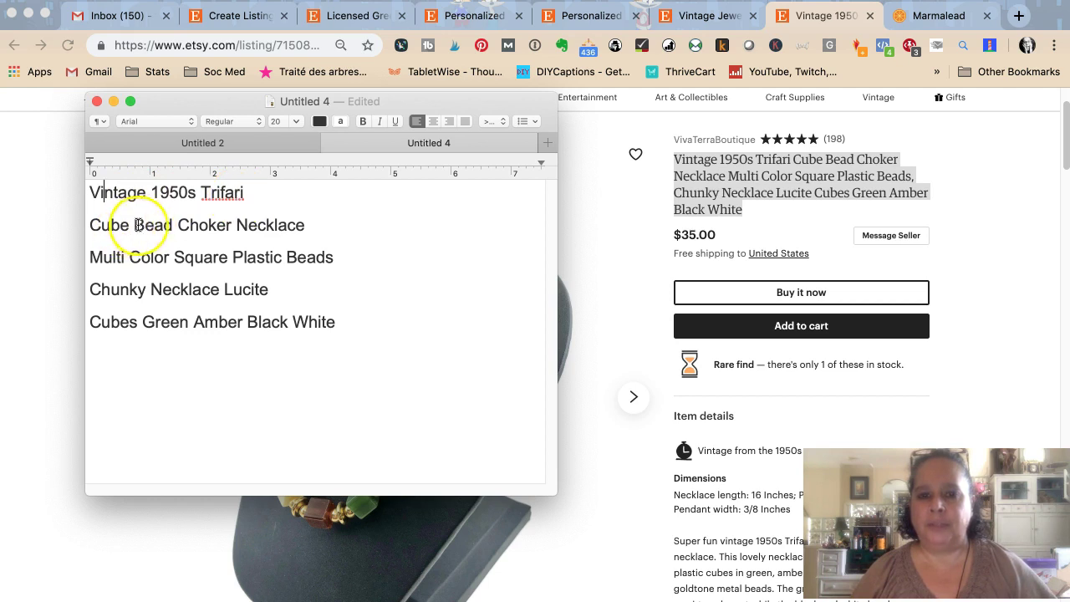
{"action": "left_click", "coordinate": [108, 236]}
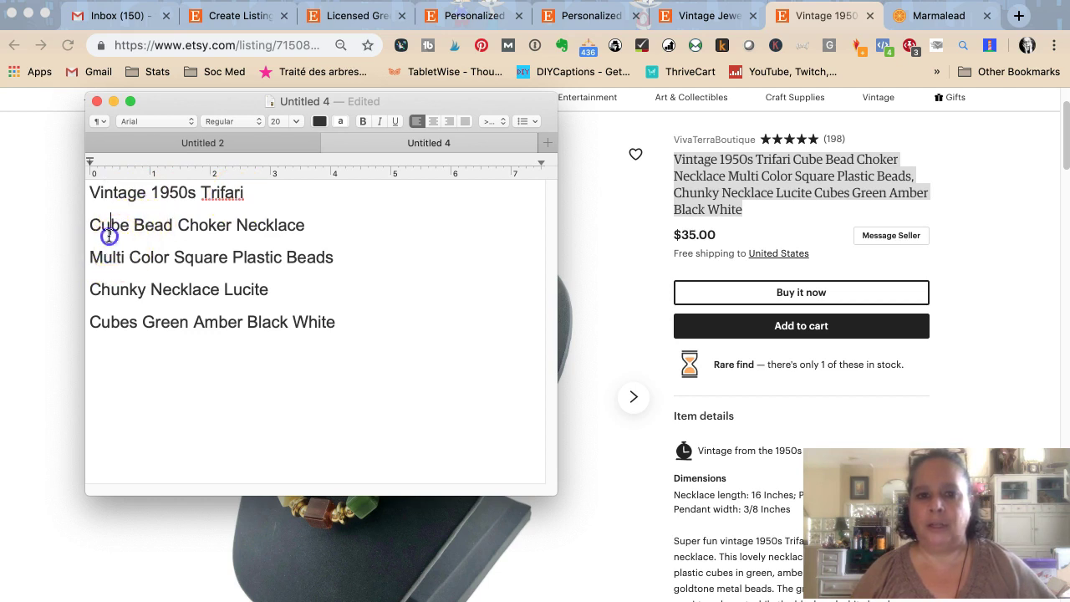
{"action": "left_click", "coordinate": [210, 226]}
{"action": "left_click", "coordinate": [276, 225]}
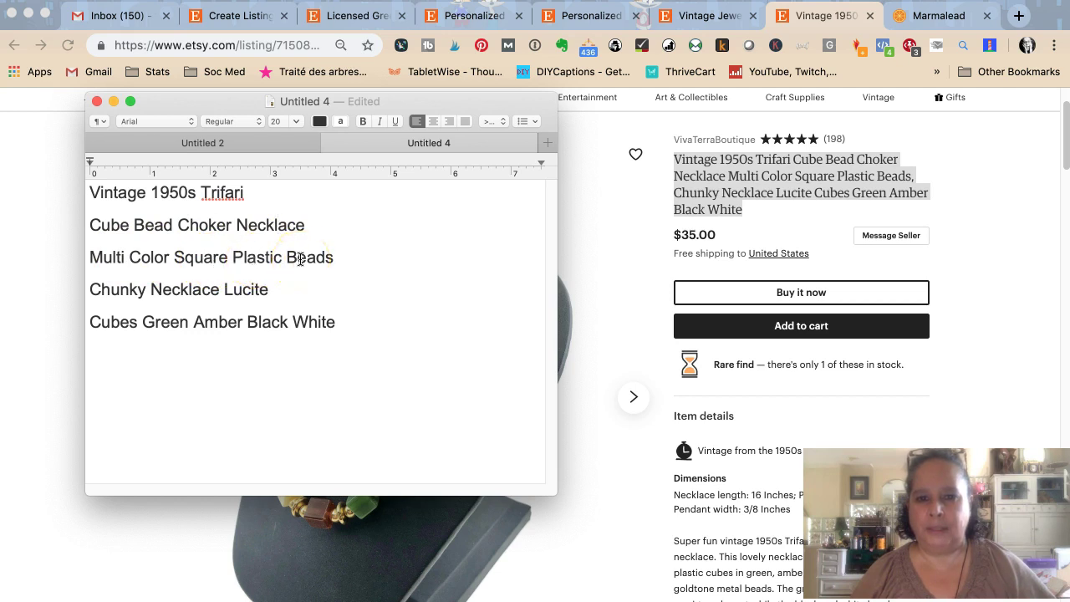
{"action": "left_click", "coordinate": [151, 219]}
{"action": "left_click", "coordinate": [294, 251]}
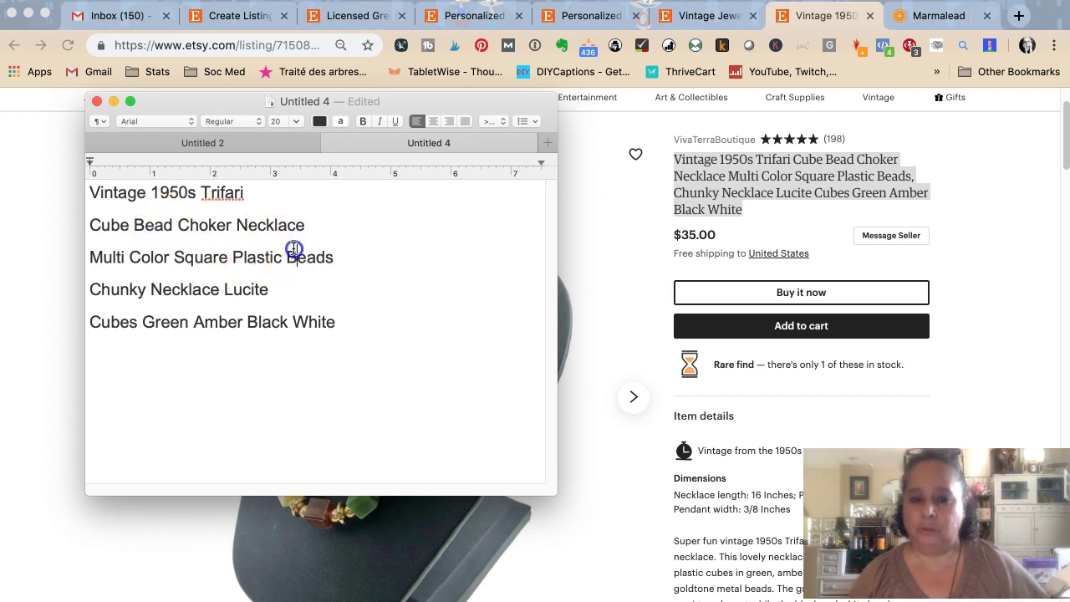
Delete the repeated word "Necklace" from the "Chunky Necklace Lucite" line.
{"action": "left_click", "coordinate": [110, 288]}
{"action": "double_click", "coordinate": [185, 291]}
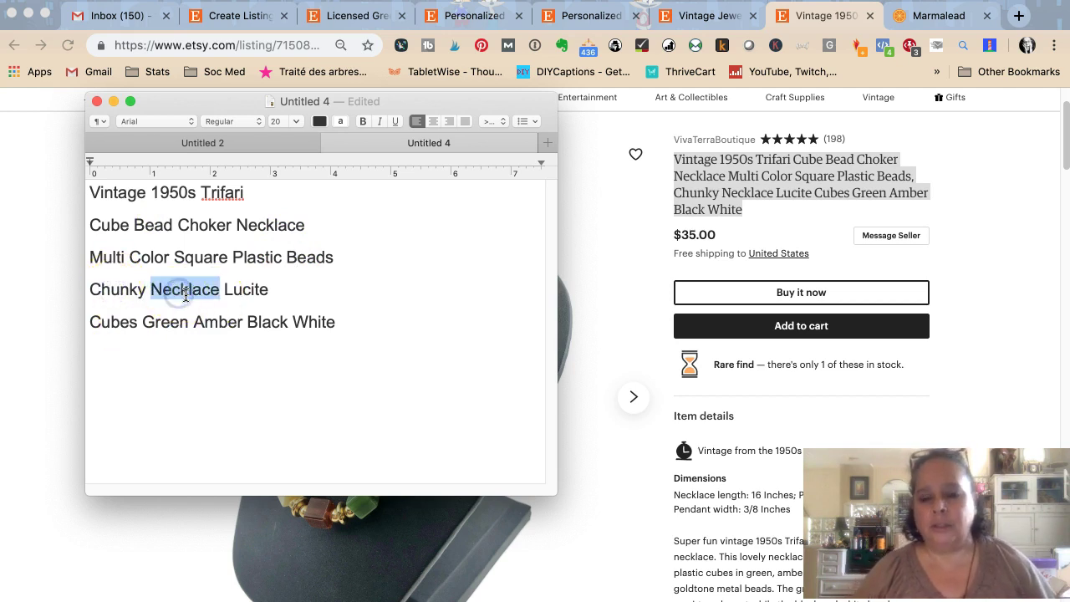
{"action": "key", "text": "BackSpace"}
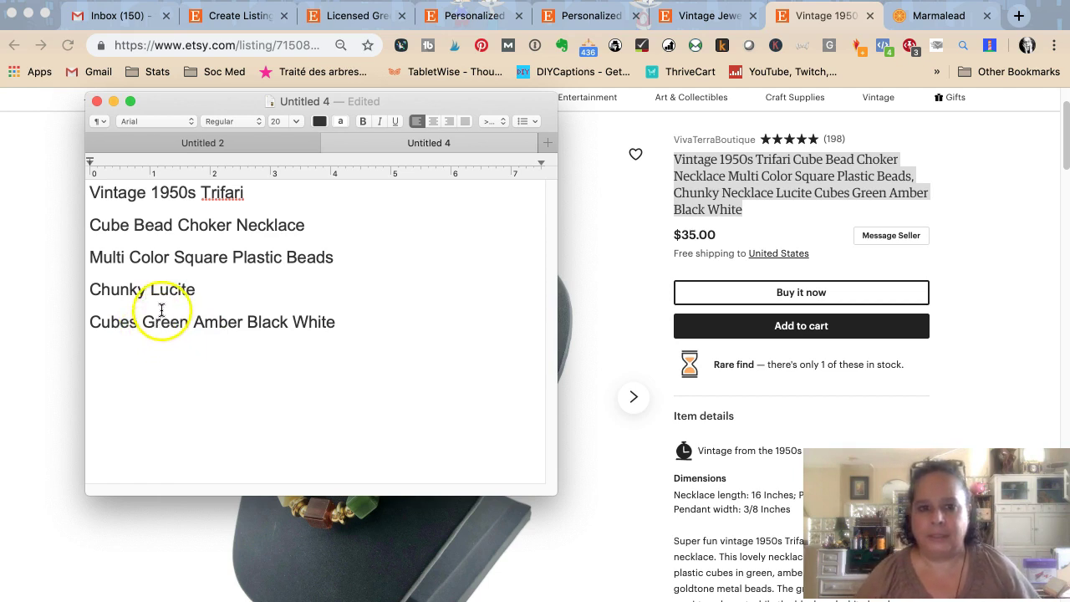
Review the "Cubes Green Amber Black White" line, compare with the keyword lines in Untitled 2, and hide the text editor.
{"action": "left_click", "coordinate": [263, 326]}
{"action": "left_click", "coordinate": [317, 322]}
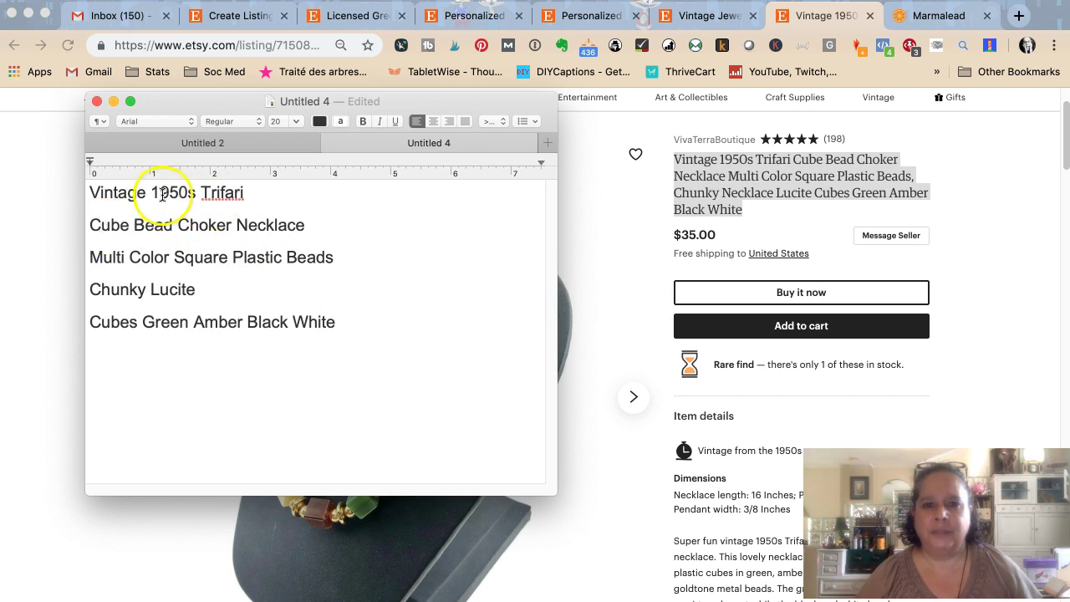
{"action": "left_click", "coordinate": [259, 149]}
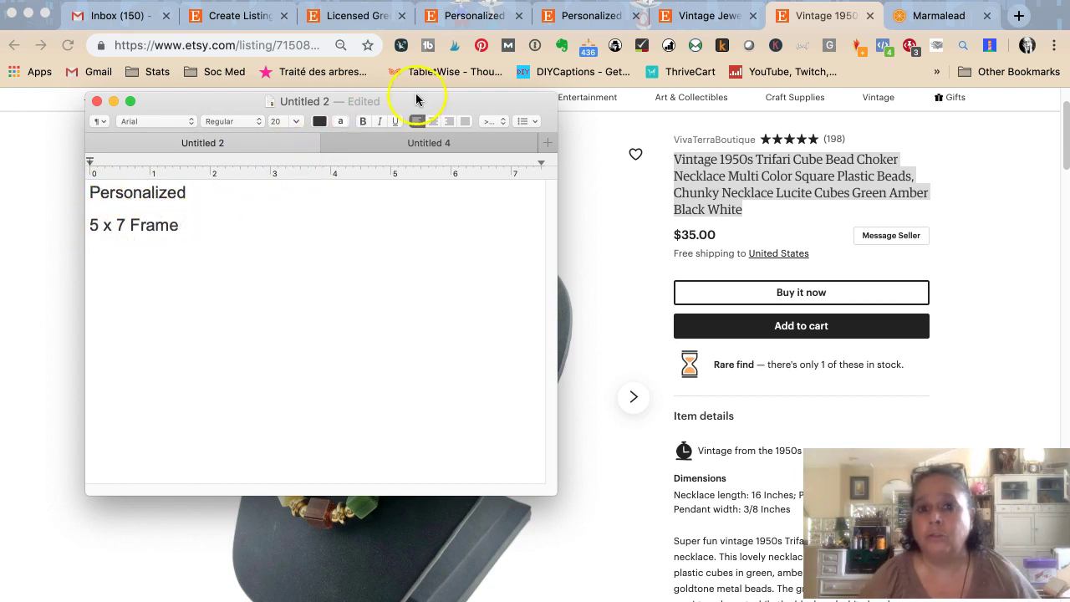
{"action": "key", "text": "super+h"}
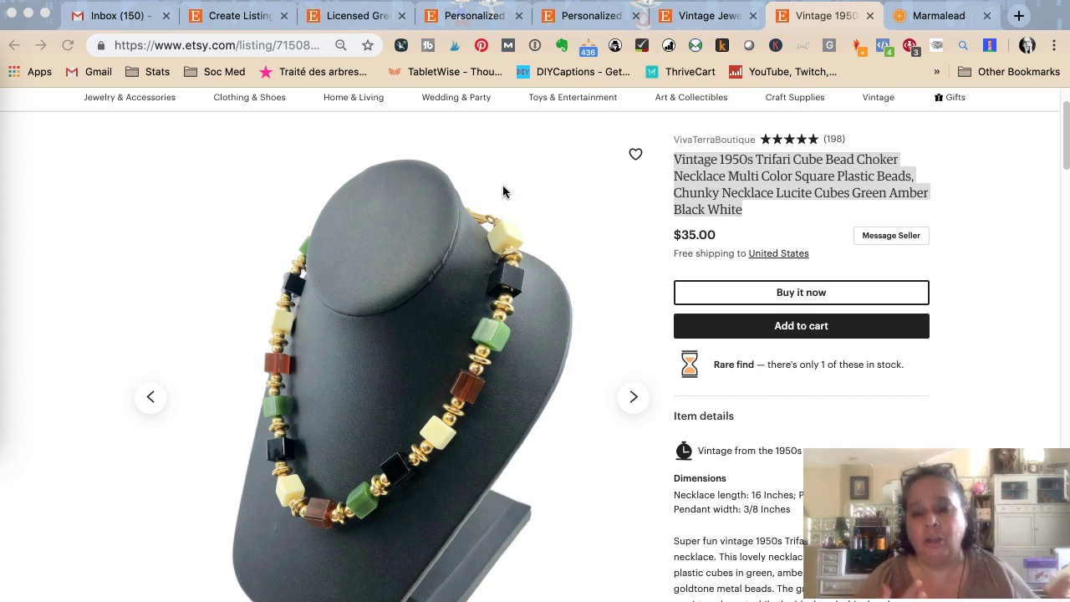
Switch to CarolineCo's "Personalized Hand Painted Baby Gift Baptism Christening First Communion Cross" listing and examine its title, photo and item details.
{"action": "scroll", "coordinate": [503, 192], "scroll_direction": "up", "scroll_amount": 2}
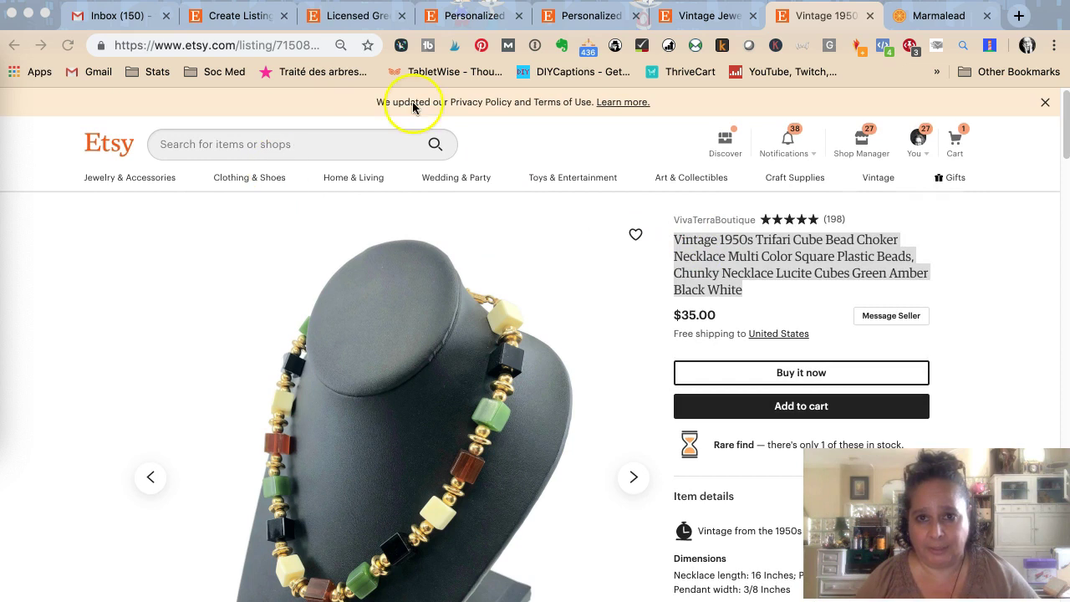
{"action": "left_click", "coordinate": [351, 17]}
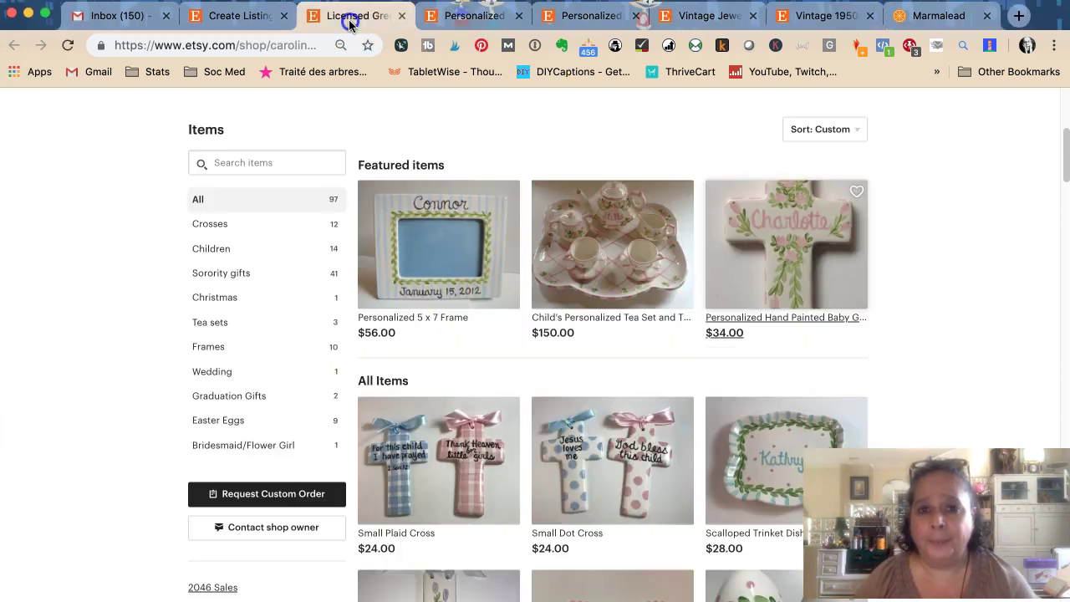
{"action": "left_click", "coordinate": [585, 17]}
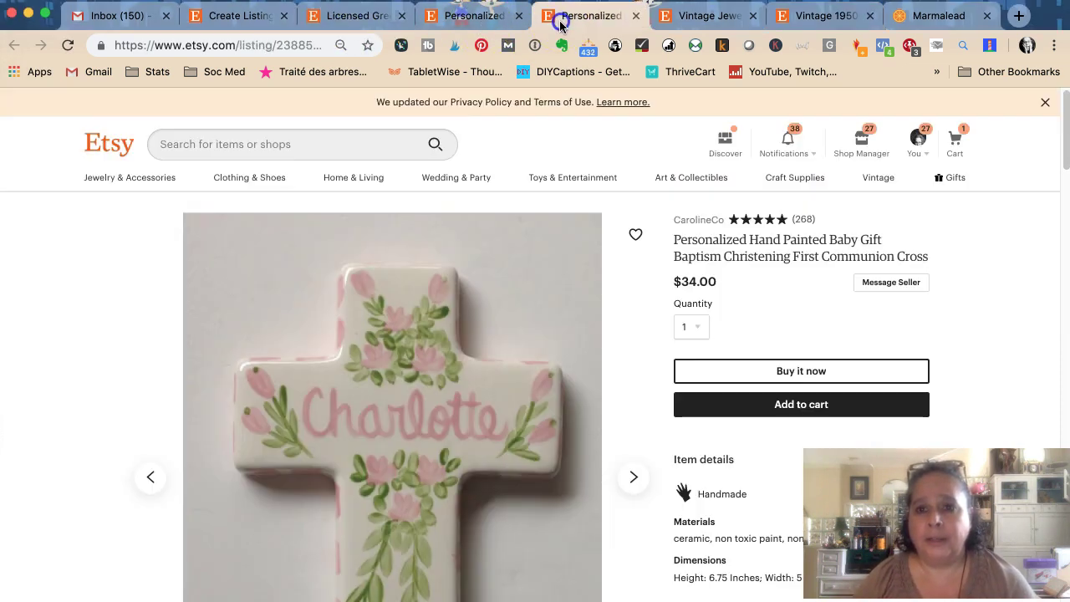
{"action": "scroll", "coordinate": [585, 255], "scroll_direction": "down", "scroll_amount": 1}
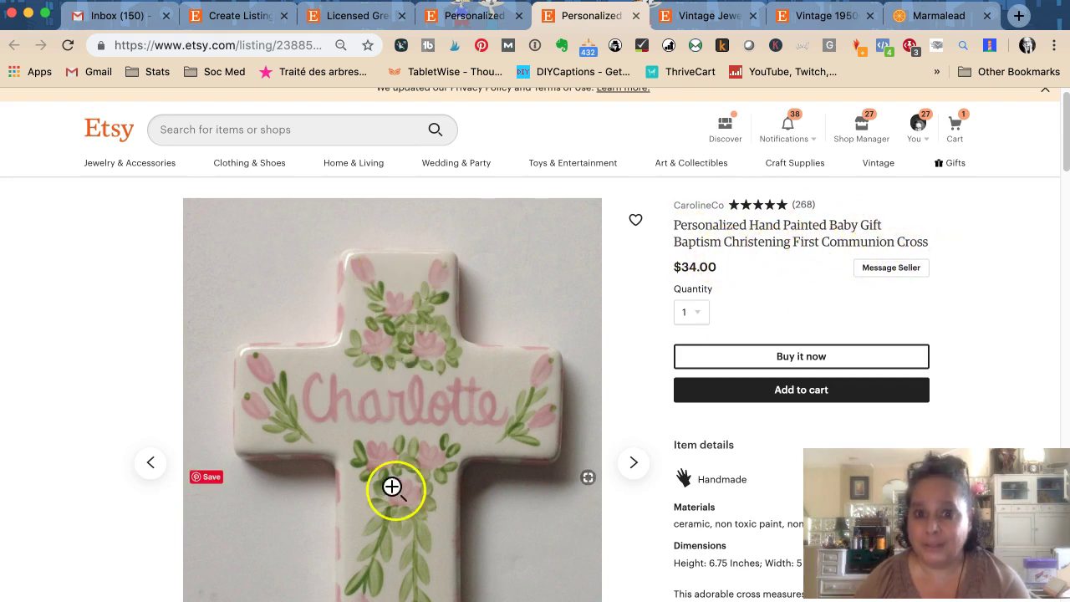
{"action": "scroll", "coordinate": [324, 370], "scroll_direction": "down", "scroll_amount": 1}
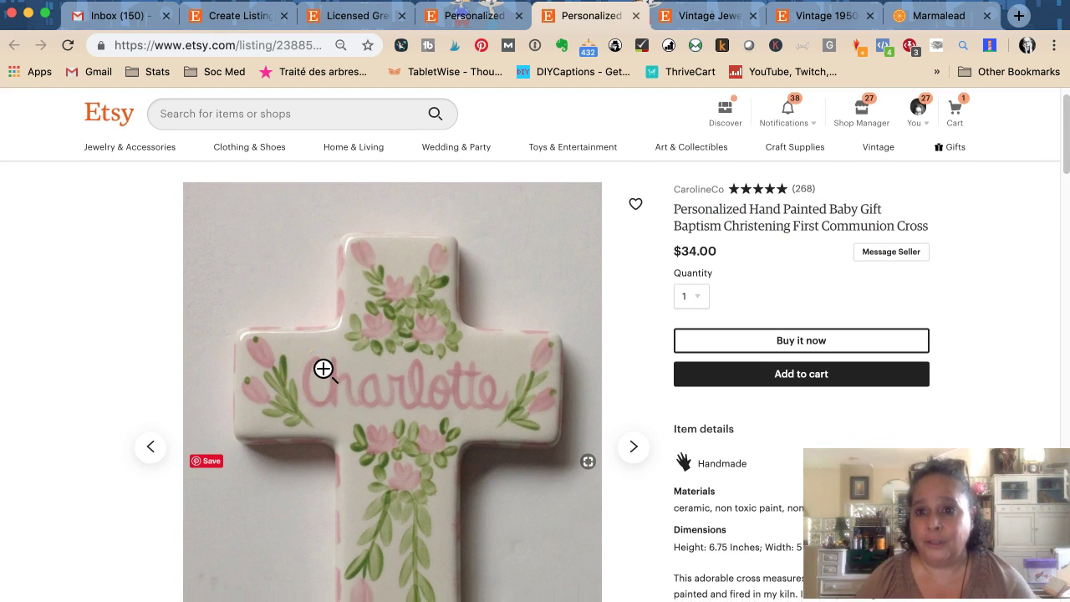
{"action": "scroll", "coordinate": [323, 369], "scroll_direction": "down", "scroll_amount": 1}
{"action": "scroll", "coordinate": [323, 370], "scroll_direction": "down", "scroll_amount": 3}
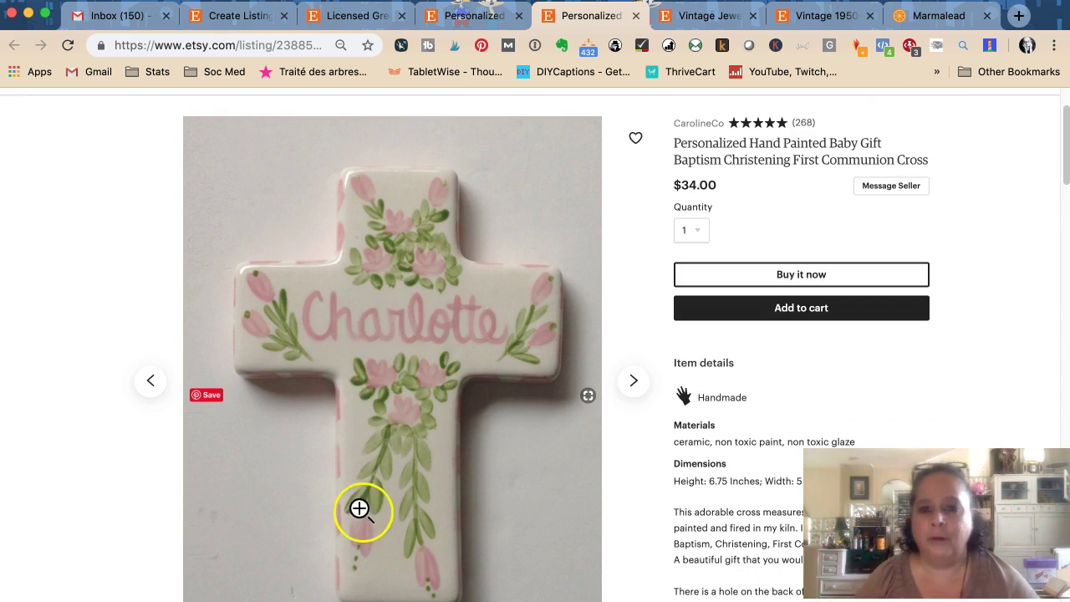
{"action": "scroll", "coordinate": [373, 499], "scroll_direction": "down", "scroll_amount": 2}
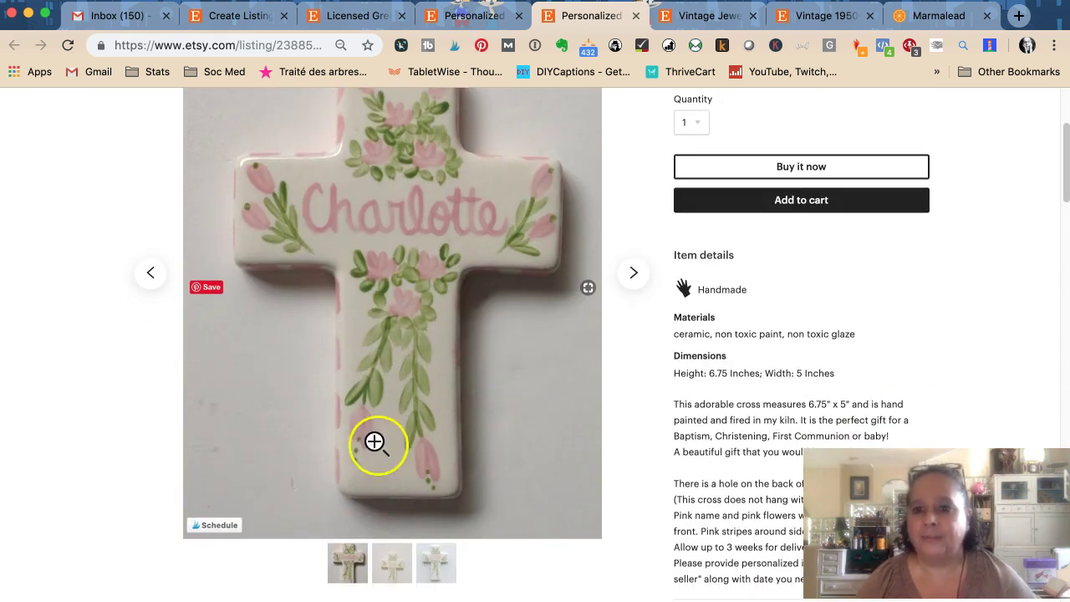
{"action": "scroll", "coordinate": [359, 430], "scroll_direction": "up", "scroll_amount": 5}
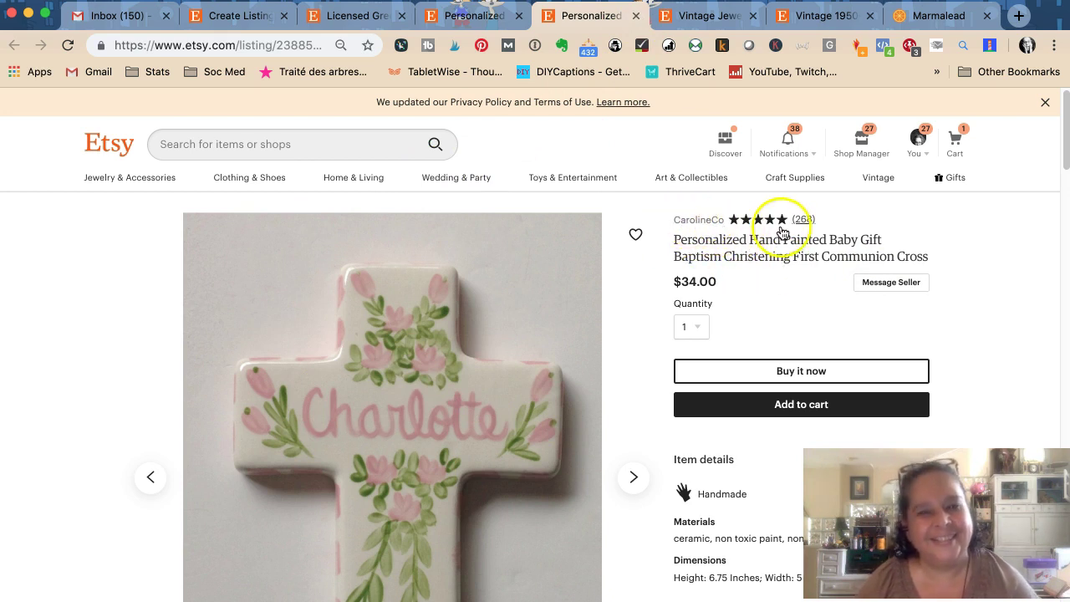
Close the cross listing, both shop pages and the necklace listing, keeping the "Personalized 5 x 7 Frame" listing open.
{"action": "left_click", "coordinate": [634, 16]}
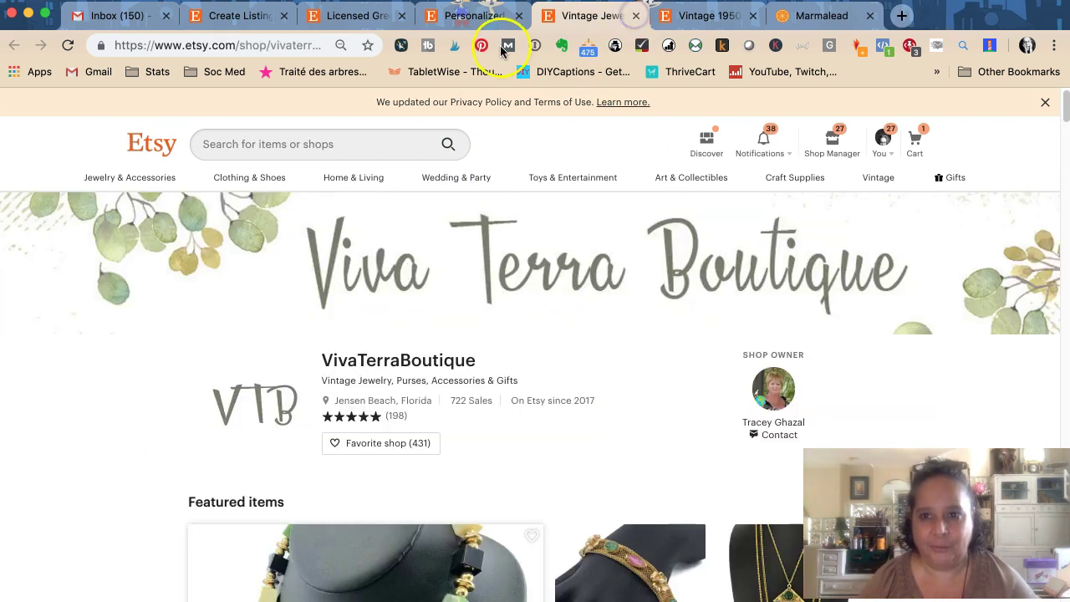
{"action": "left_click", "coordinate": [635, 16]}
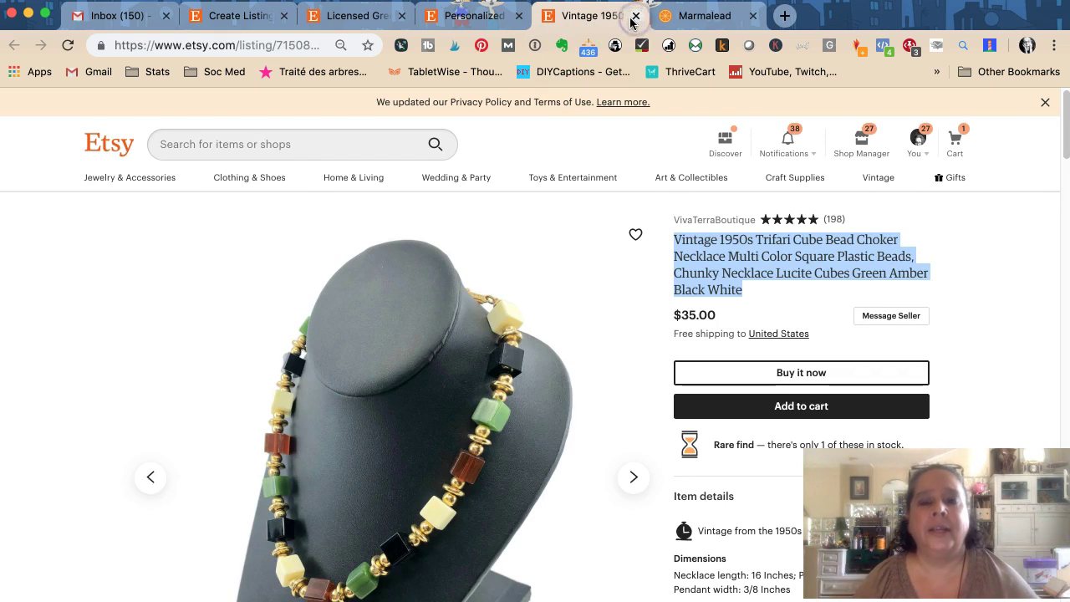
{"action": "left_click", "coordinate": [635, 16]}
{"action": "left_click", "coordinate": [453, 20]}
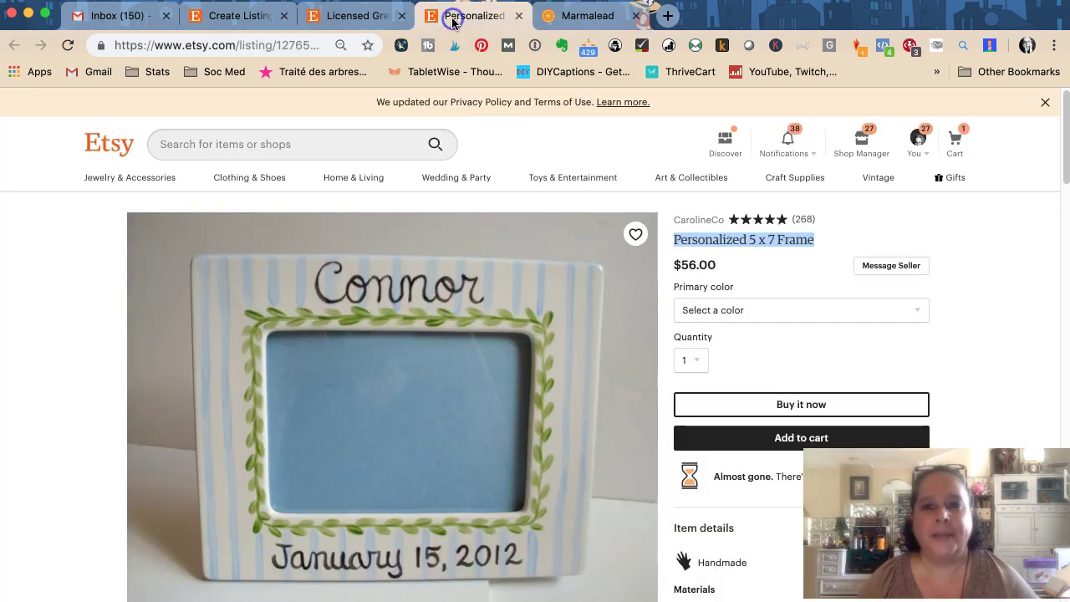
{"action": "left_click", "coordinate": [338, 18]}
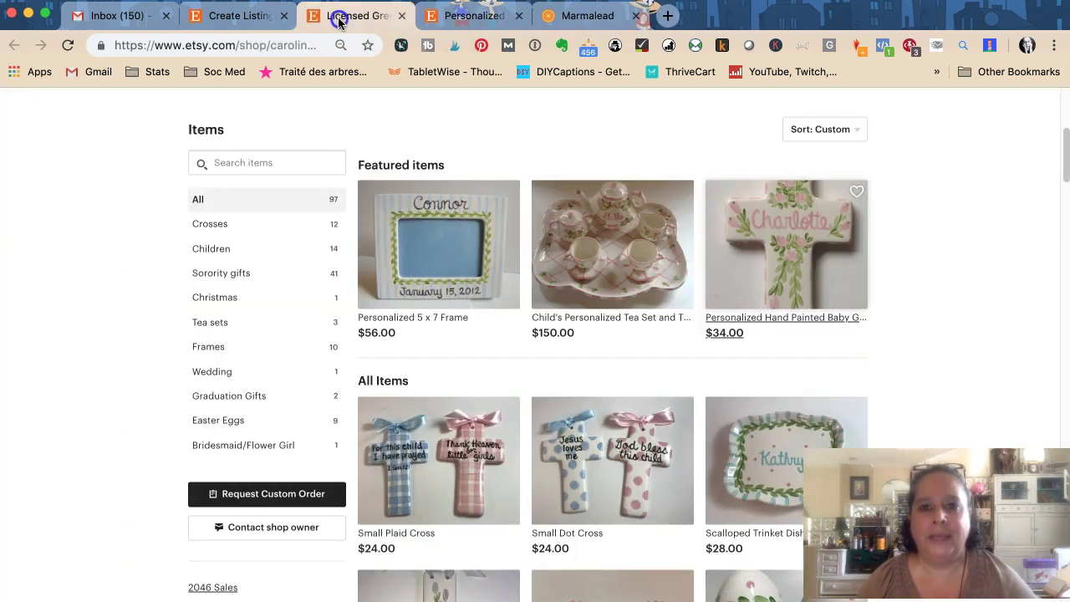
{"action": "left_click", "coordinate": [400, 16]}
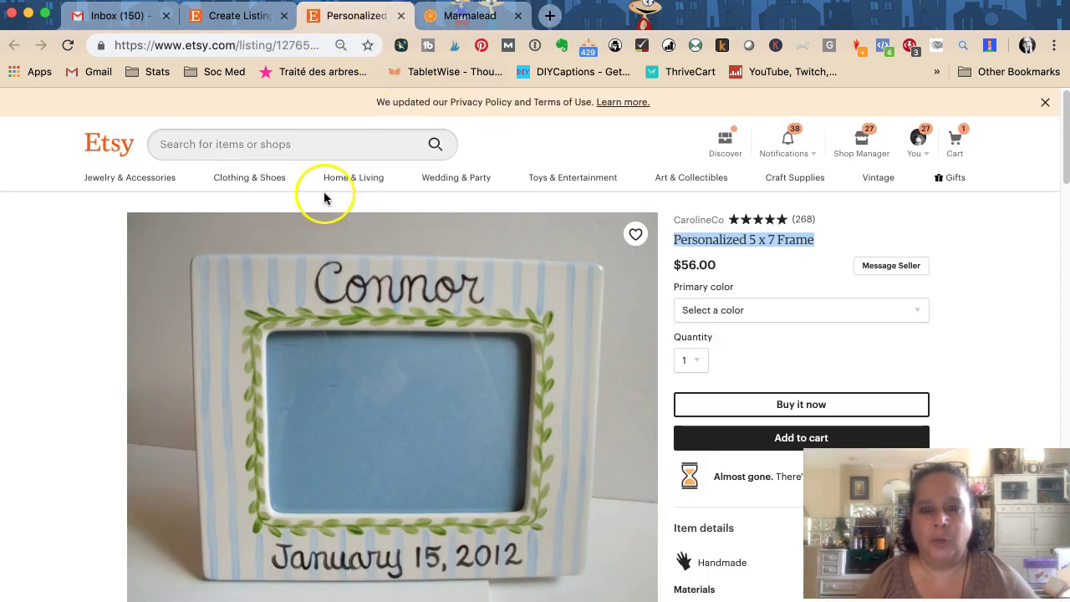
Examine the "Personalized 5 x 7 Frame" listing's primary color options, photo, item details and reviews.
{"action": "left_click", "coordinate": [758, 252]}
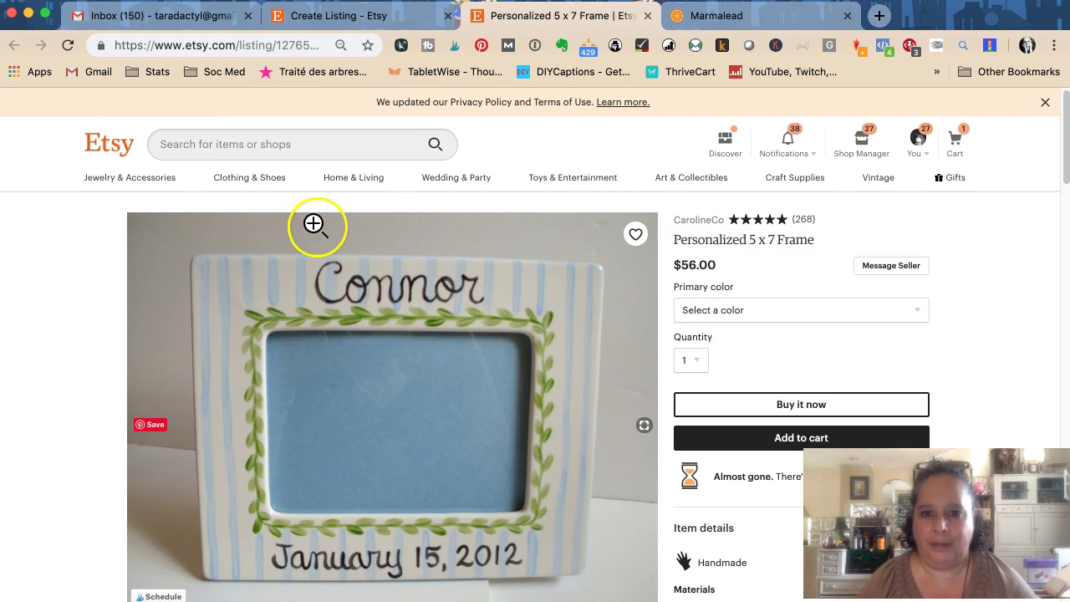
{"action": "scroll", "coordinate": [313, 224], "scroll_direction": "down", "scroll_amount": 3}
{"action": "left_click", "coordinate": [731, 198]}
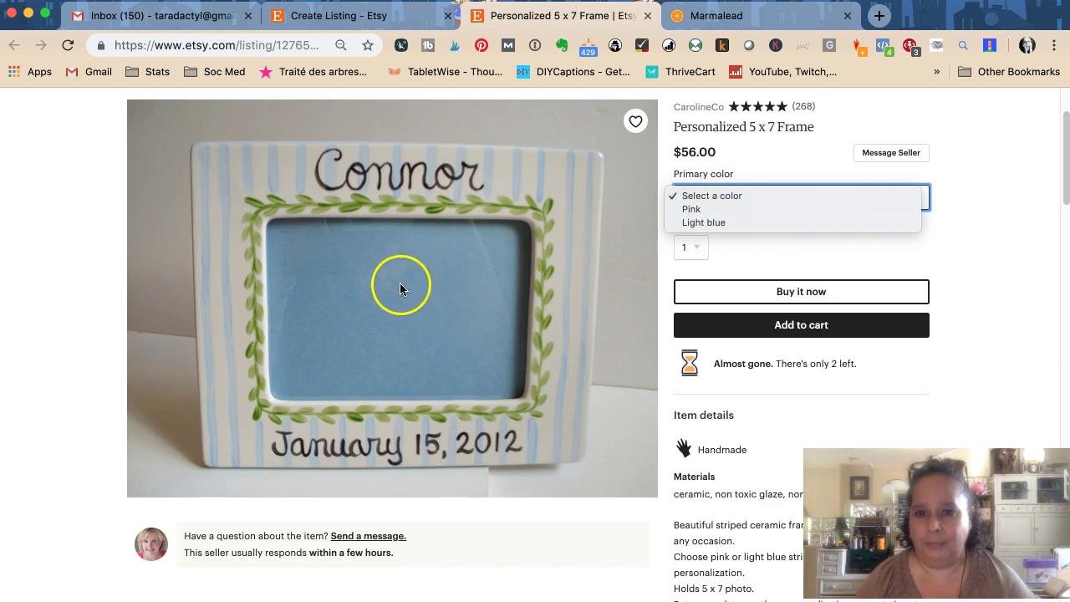
{"action": "left_click", "coordinate": [526, 521]}
{"action": "scroll", "coordinate": [434, 374], "scroll_direction": "down", "scroll_amount": 1}
{"action": "scroll", "coordinate": [436, 378], "scroll_direction": "down", "scroll_amount": 5}
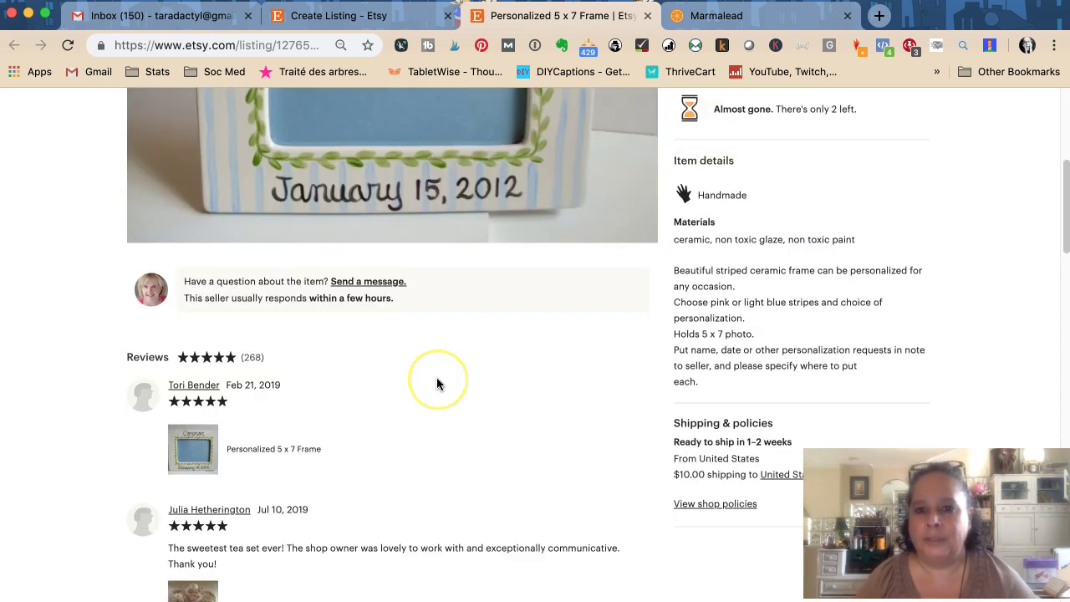
{"action": "scroll", "coordinate": [436, 377], "scroll_direction": "up", "scroll_amount": 5}
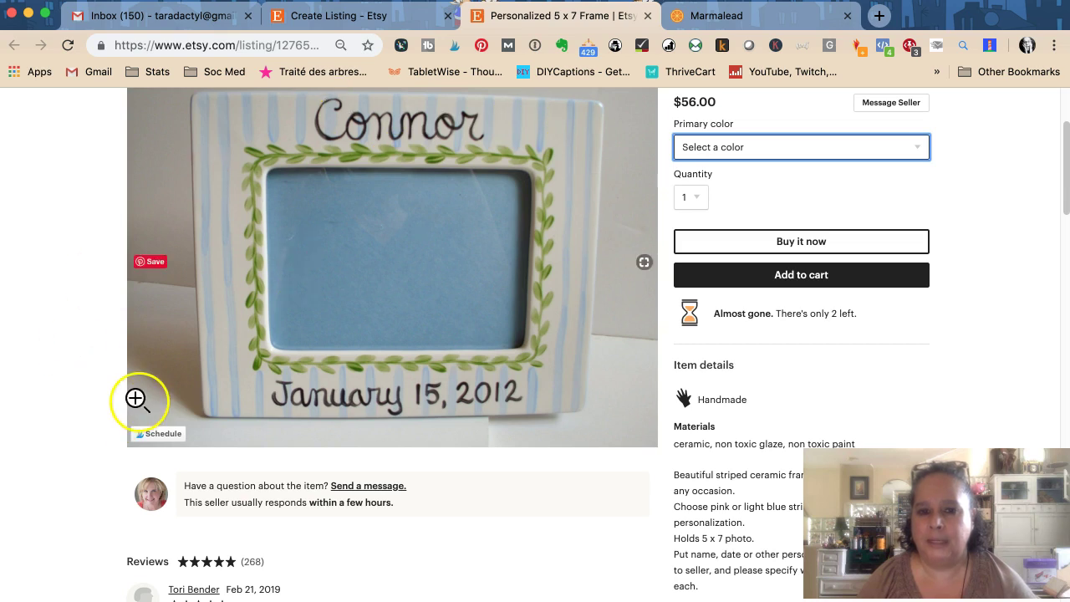
{"action": "scroll", "coordinate": [131, 394], "scroll_direction": "up", "scroll_amount": 4}
{"action": "scroll", "coordinate": [128, 382], "scroll_direction": "down", "scroll_amount": 2}
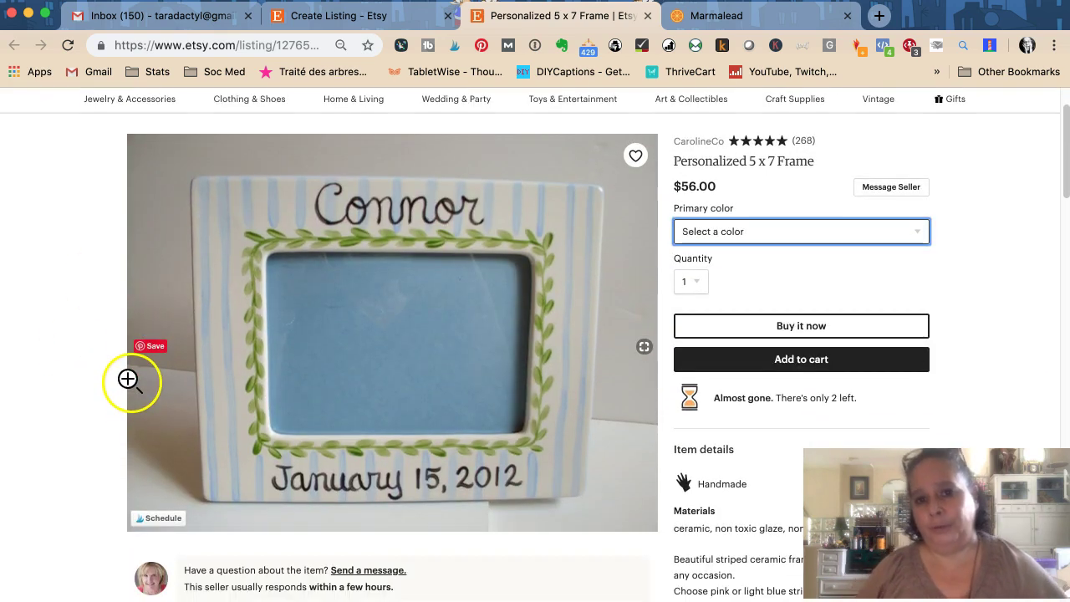
{"action": "scroll", "coordinate": [130, 382], "scroll_direction": "down", "scroll_amount": 1}
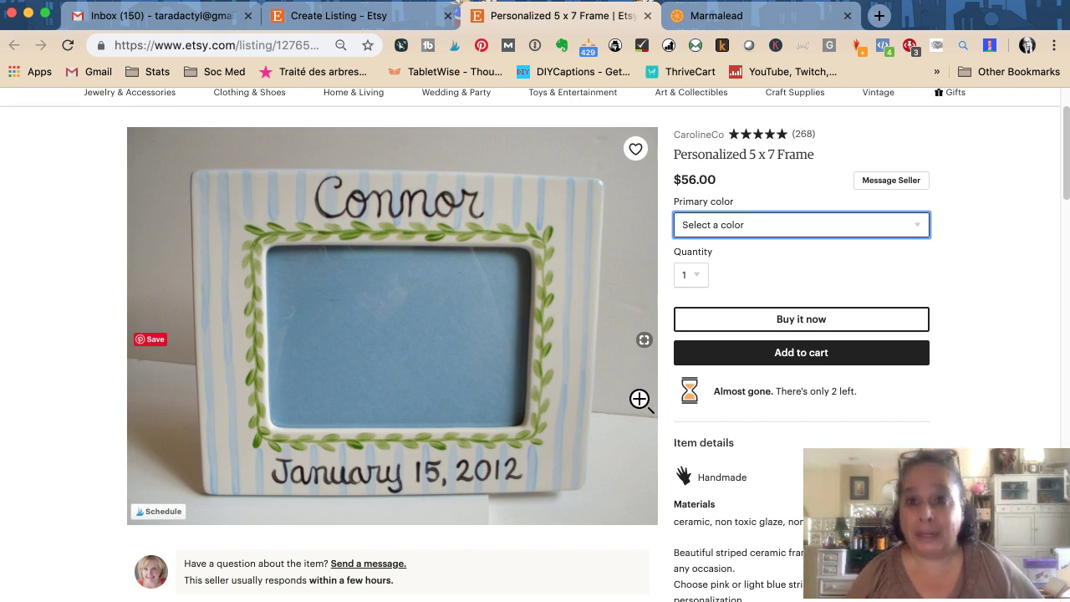
Open a new browser tab beside the frame listing and load the PaperlyPeople Etsy shop page in it.
{"action": "mouse_move", "coordinate": [691, 92]}
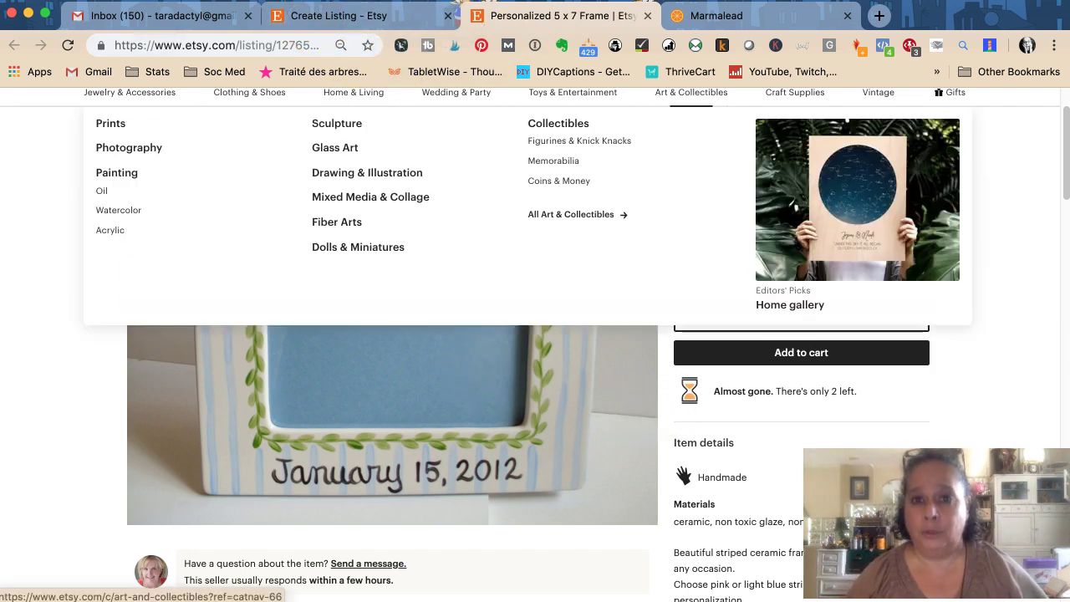
{"action": "left_click", "coordinate": [878, 15]}
{"action": "left_click_drag", "start_coordinate": [853, 20], "coordinate": [704, 15]}
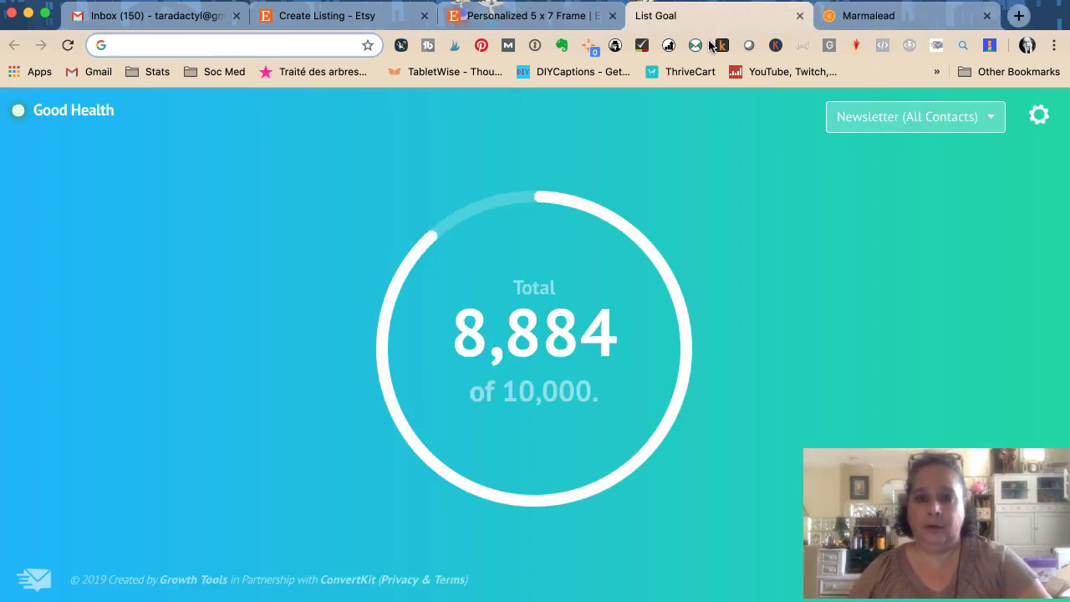
{"action": "type", "text": "et"}
{"action": "key", "text": "Return"}
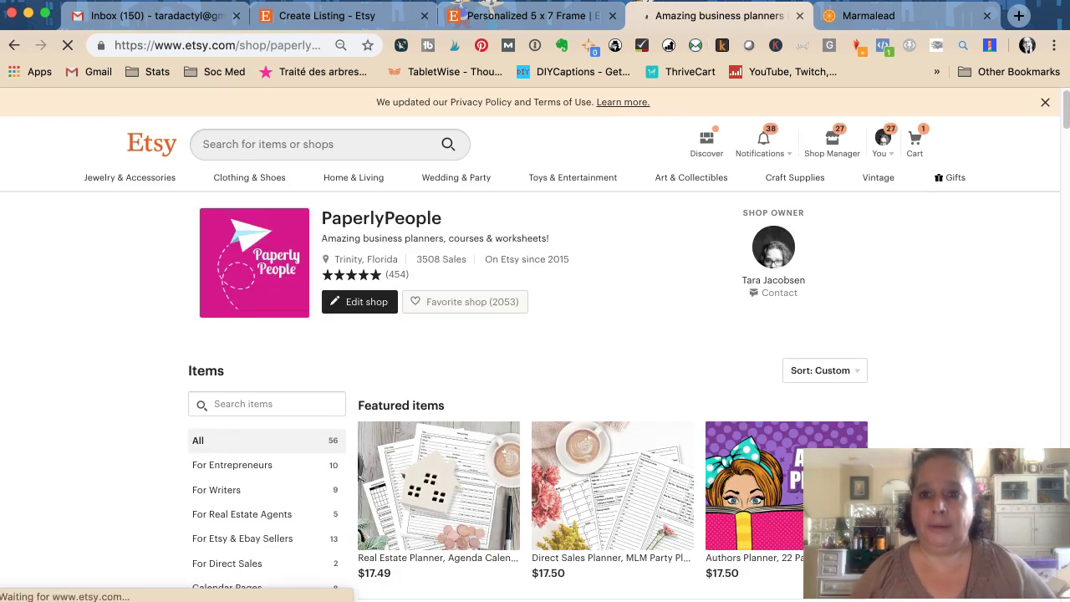
Search Etsy for "picture frame".
{"action": "left_click", "coordinate": [237, 156]}
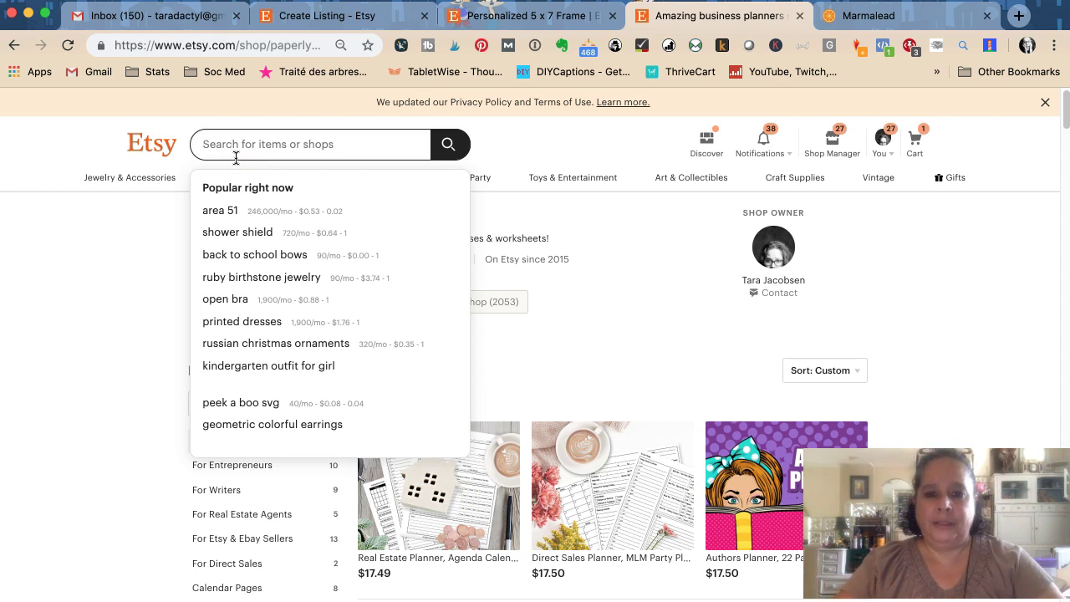
{"action": "type", "text": "pie"}
{"action": "key", "text": "BackSpace"}
{"action": "type", "text": "cture frame"}
{"action": "key", "text": "Return"}
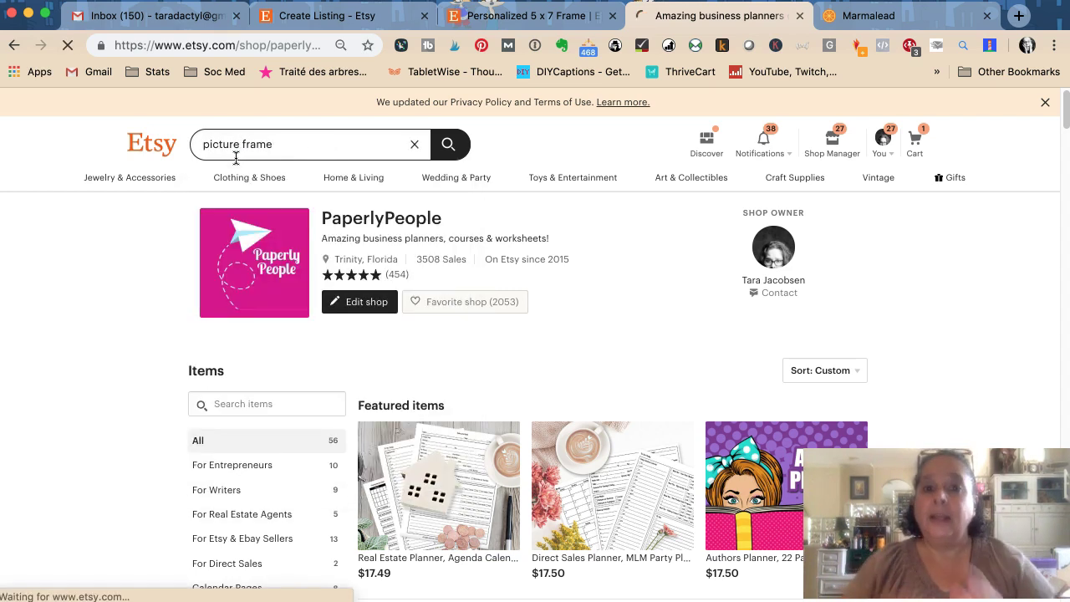
Enter "Picture Frame" as the title of the new listing draft.
{"action": "left_click", "coordinate": [300, 23]}
{"action": "type", "text": "Pictur"}
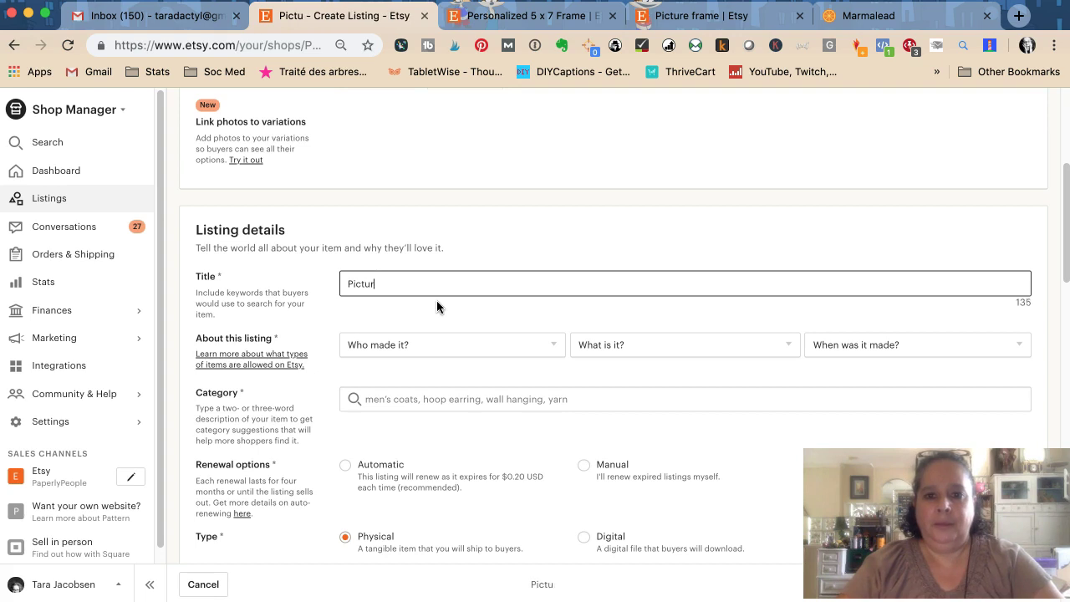
{"action": "type", "text": "e Frame"}
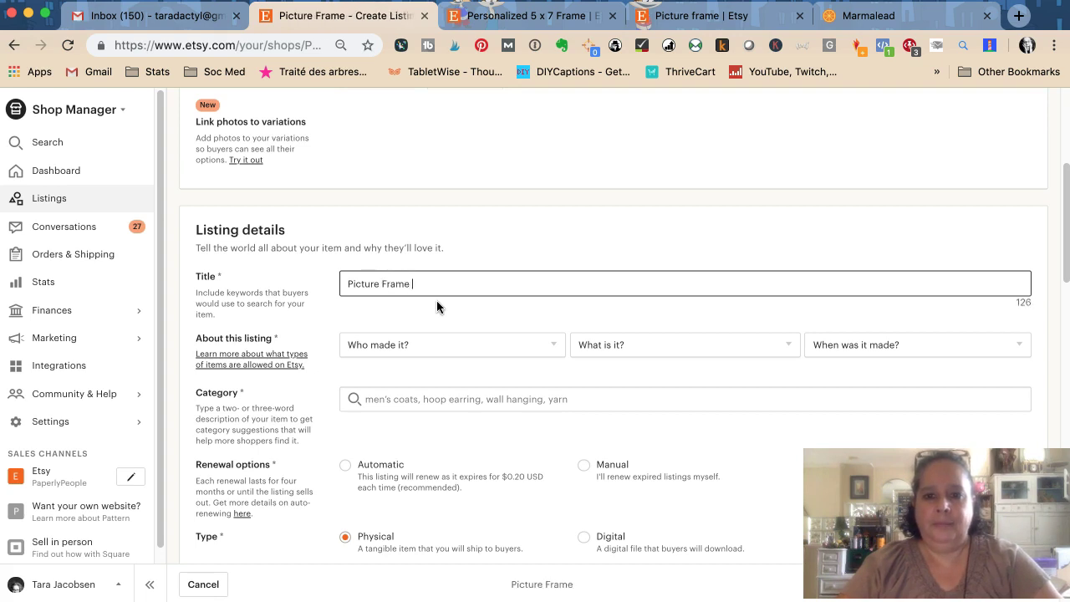
Check the suggested frame searches and the frame listing's size, and add "5 X 7" to the end of the draft title.
{"action": "left_click", "coordinate": [719, 15]}
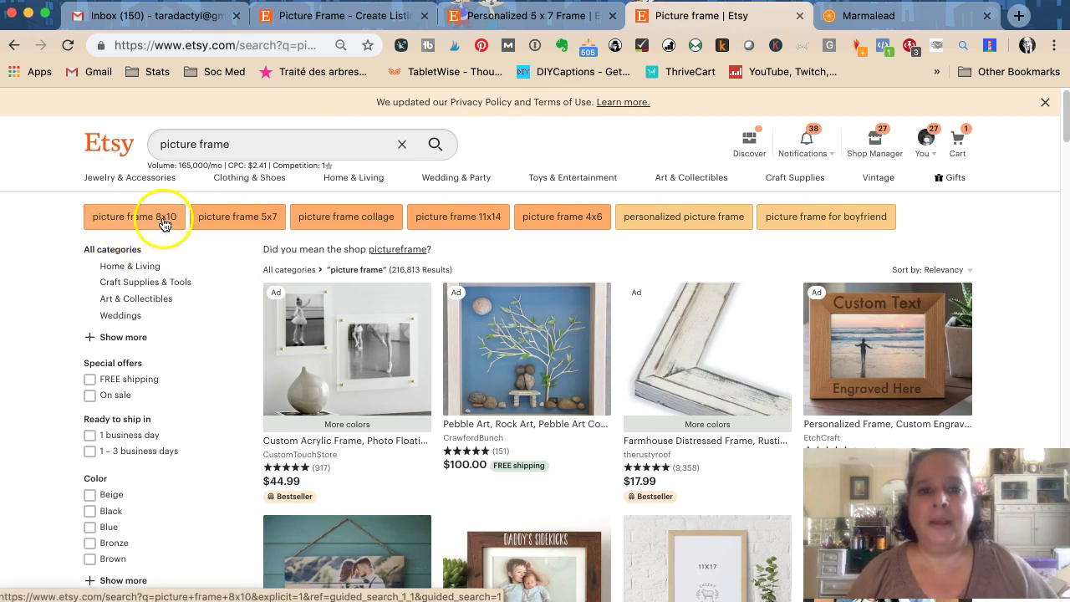
{"action": "left_click", "coordinate": [512, 16]}
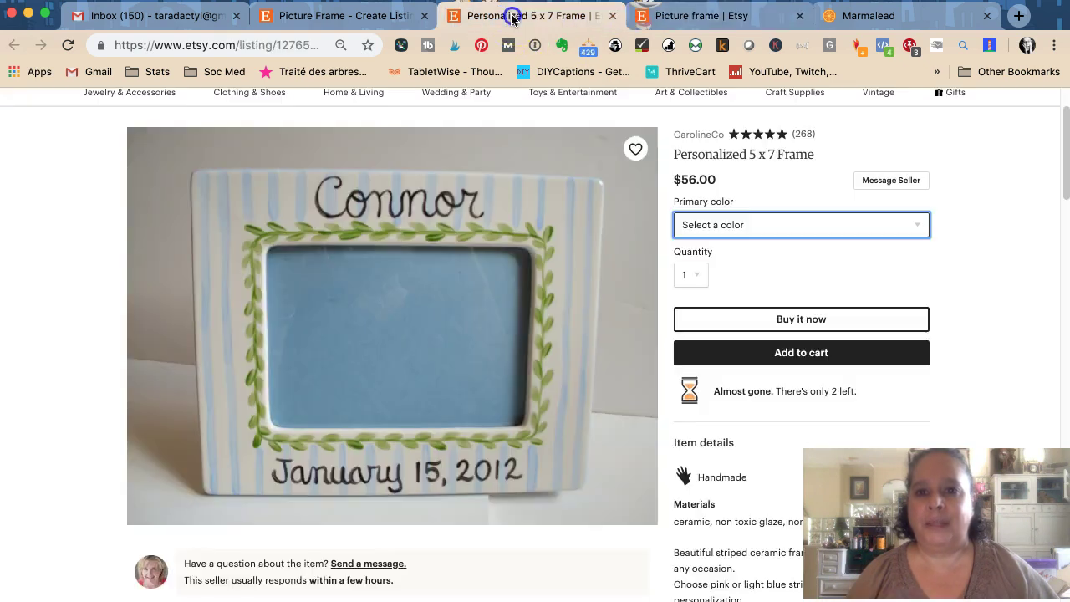
{"action": "left_click", "coordinate": [280, 16]}
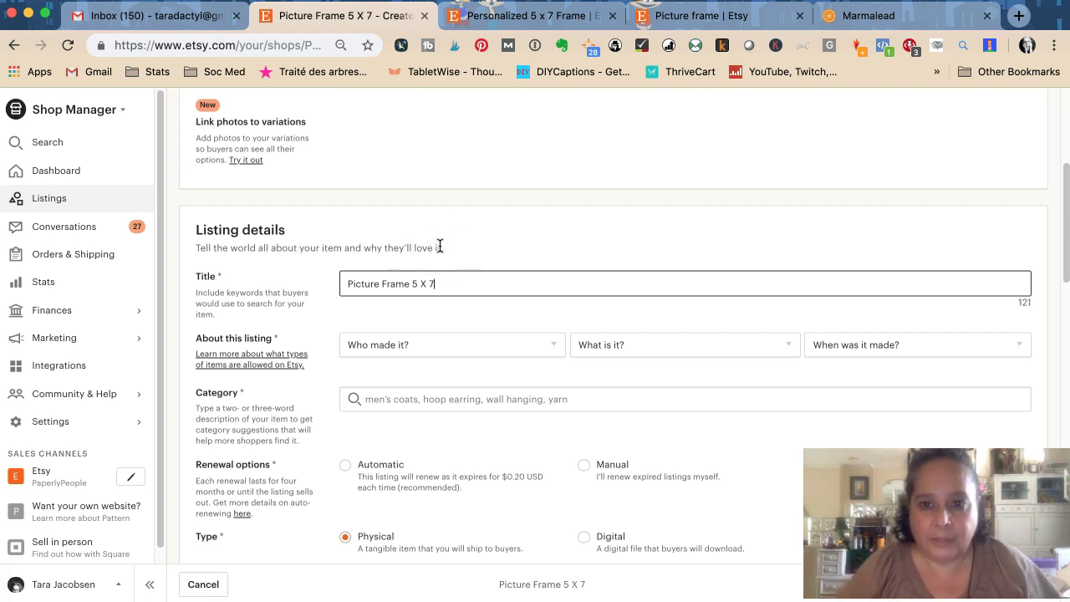
Compare how the suggested searches write the size, and change the draft title to "Picture Frame 5X7," without spaces in the size.
{"action": "left_click", "coordinate": [500, 17]}
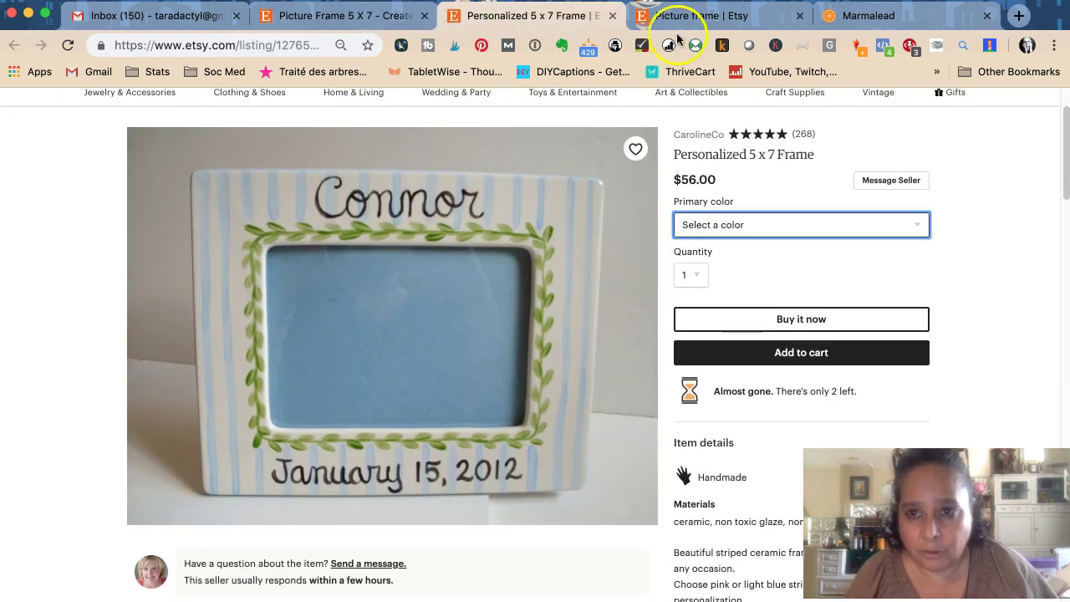
{"action": "left_click", "coordinate": [694, 16]}
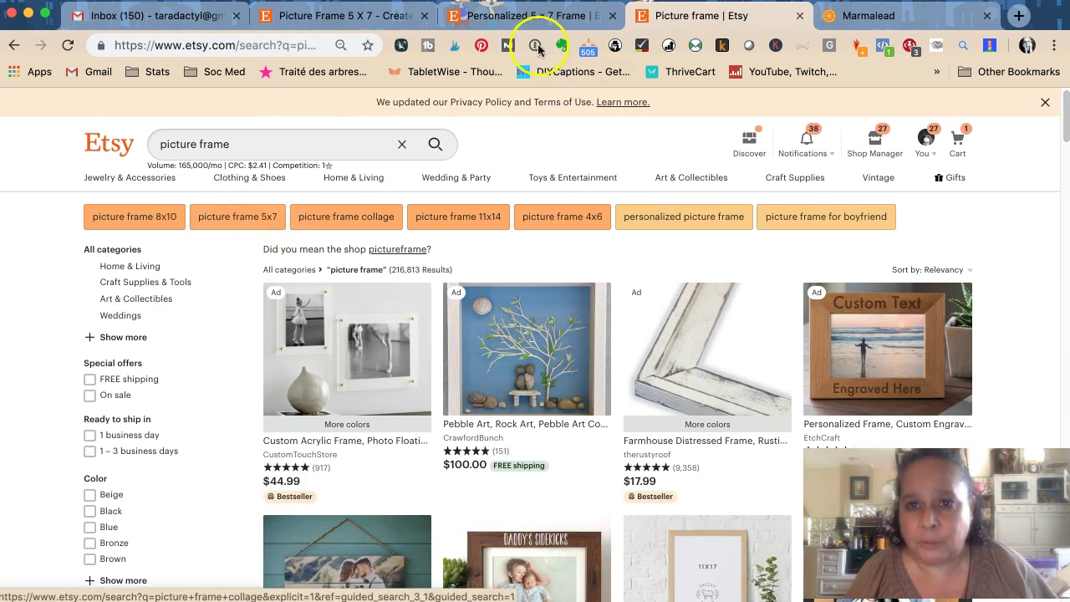
{"action": "left_click", "coordinate": [481, 19]}
{"action": "left_click", "coordinate": [343, 20]}
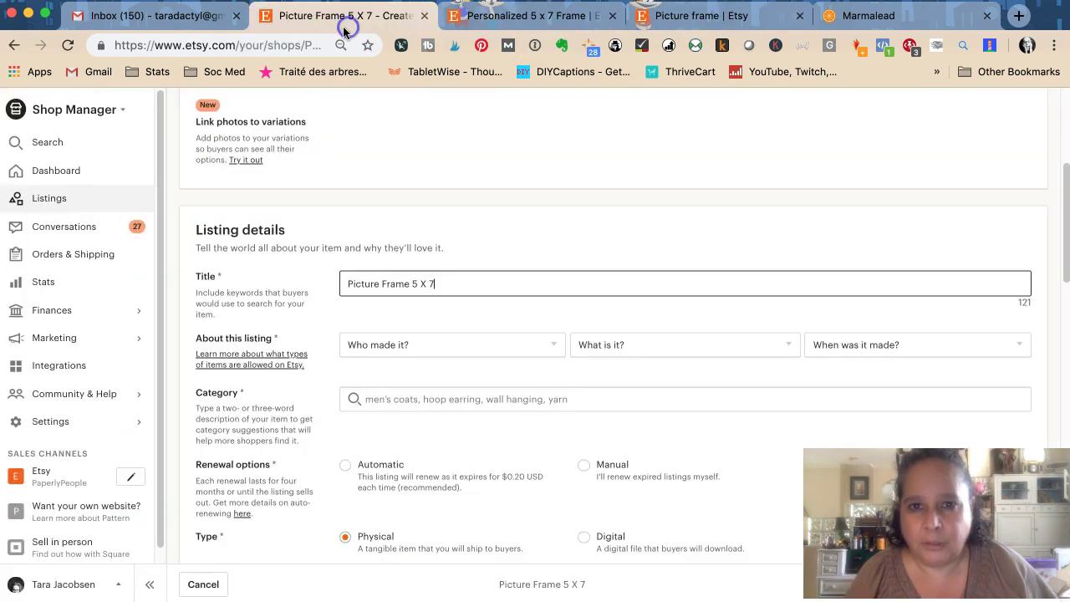
{"action": "left_click", "coordinate": [421, 283]}
{"action": "key", "text": "BackSpace"}
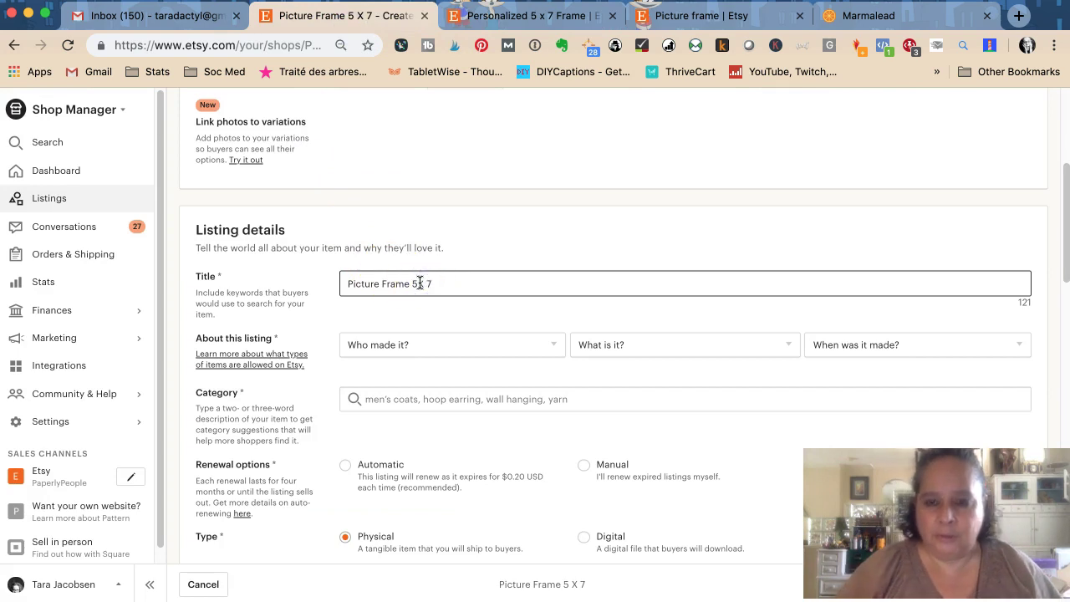
{"action": "left_click", "coordinate": [422, 282]}
{"action": "left_click", "coordinate": [427, 281]}
{"action": "left_click", "coordinate": [449, 279]}
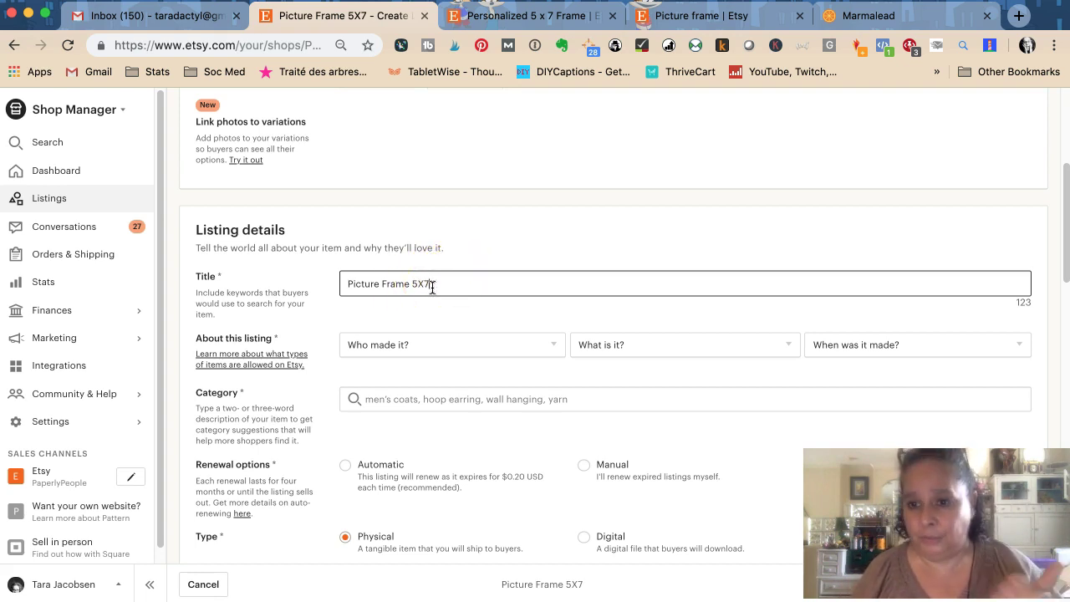
{"action": "left_click", "coordinate": [434, 287]}
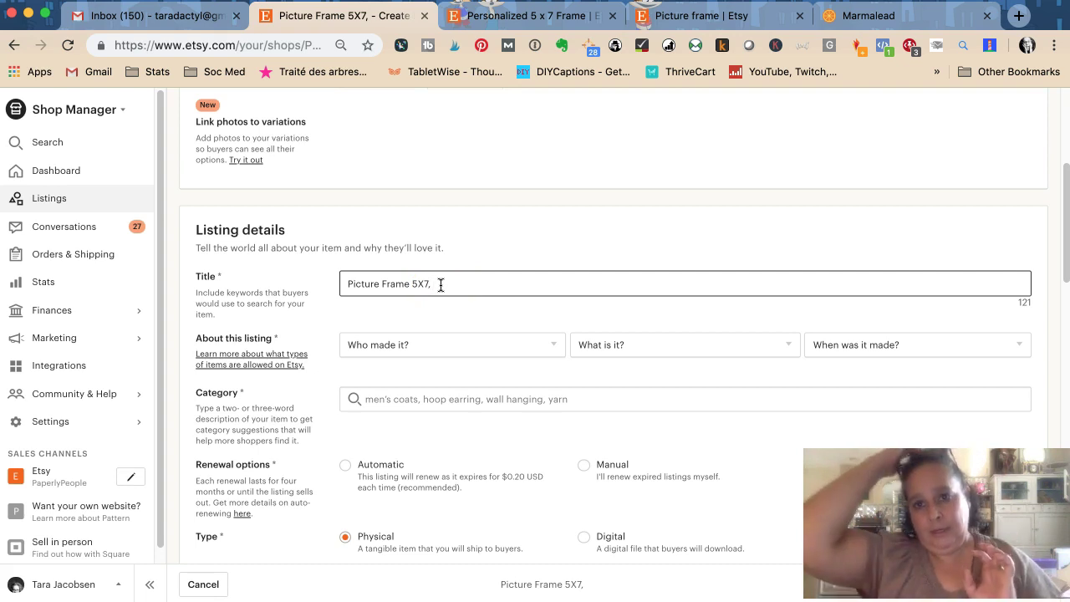
Check the personalized keyword among the suggested searches and put "Personalized" in front of "Picture Frame 5X7," in the draft title.
{"action": "left_click", "coordinate": [723, 15]}
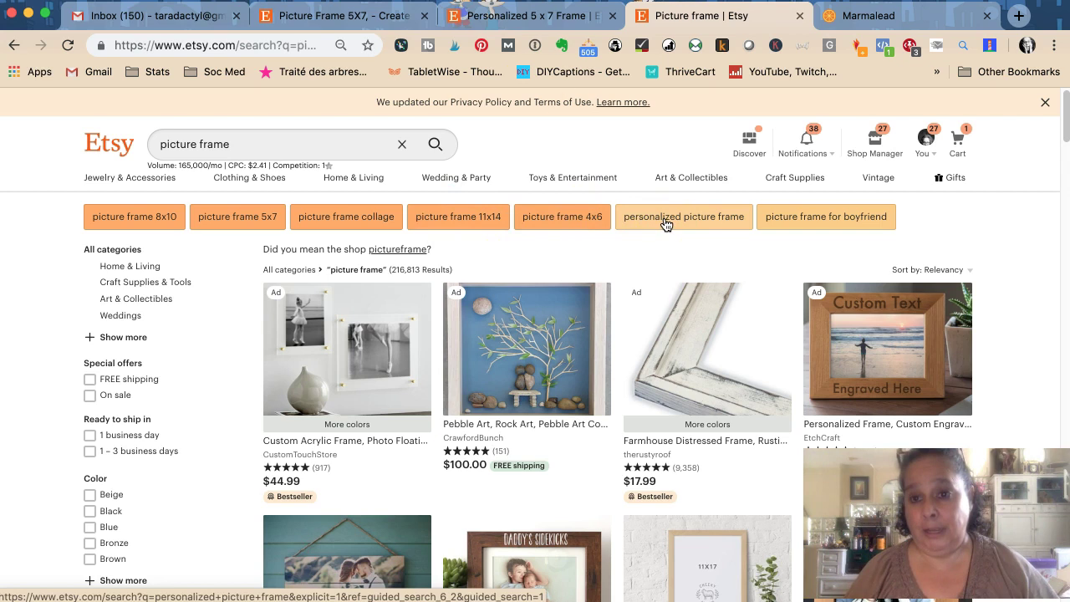
{"action": "left_click", "coordinate": [344, 15]}
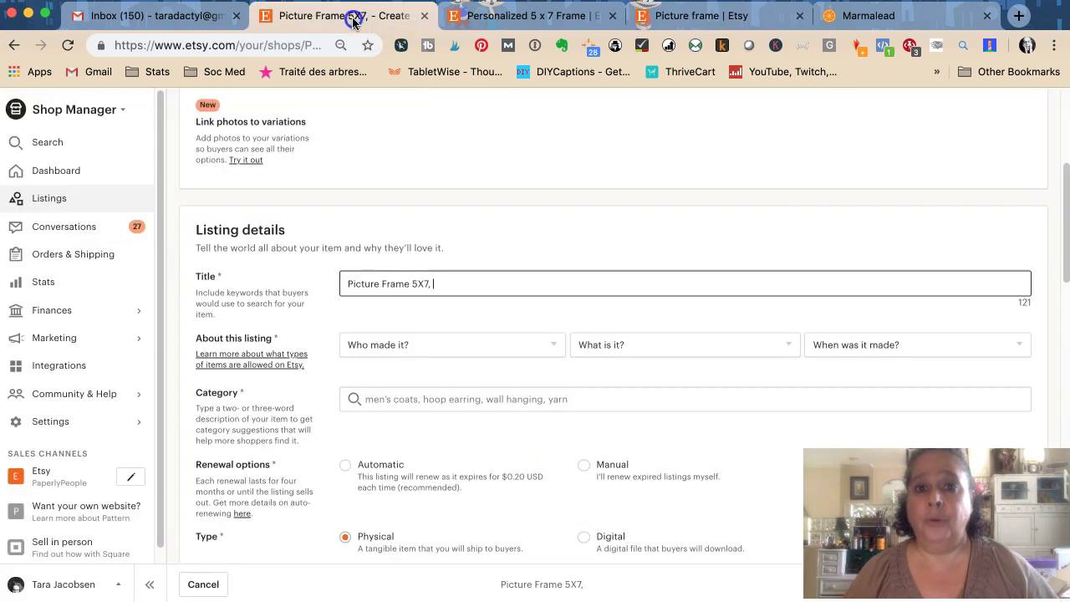
{"action": "left_click", "coordinate": [348, 286]}
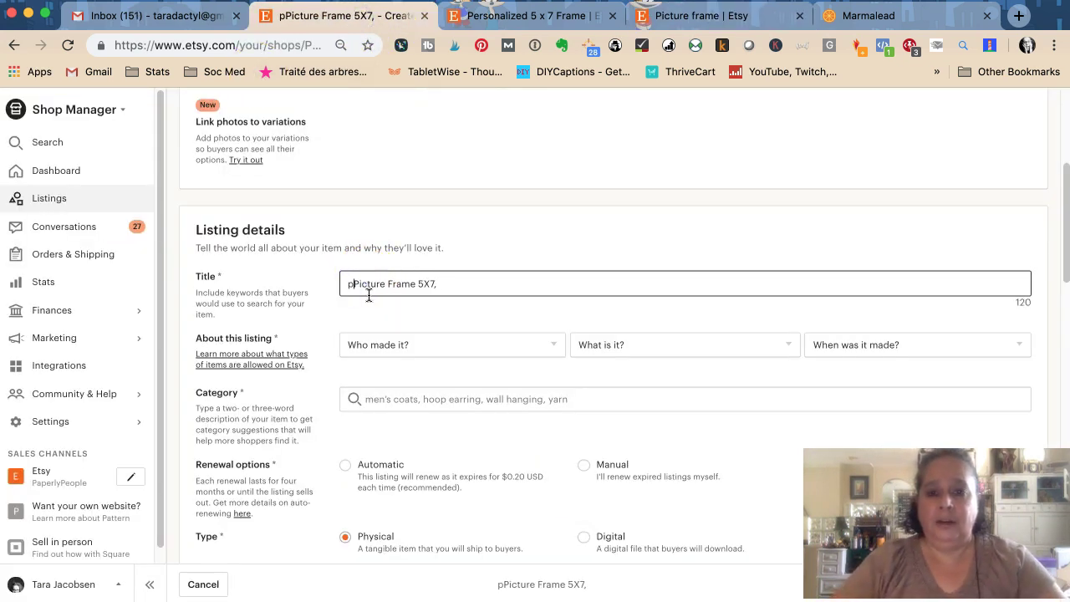
{"action": "type", "text": "p"}
{"action": "key", "text": "BackSpace"}
{"action": "type", "text": "Personaliz"}
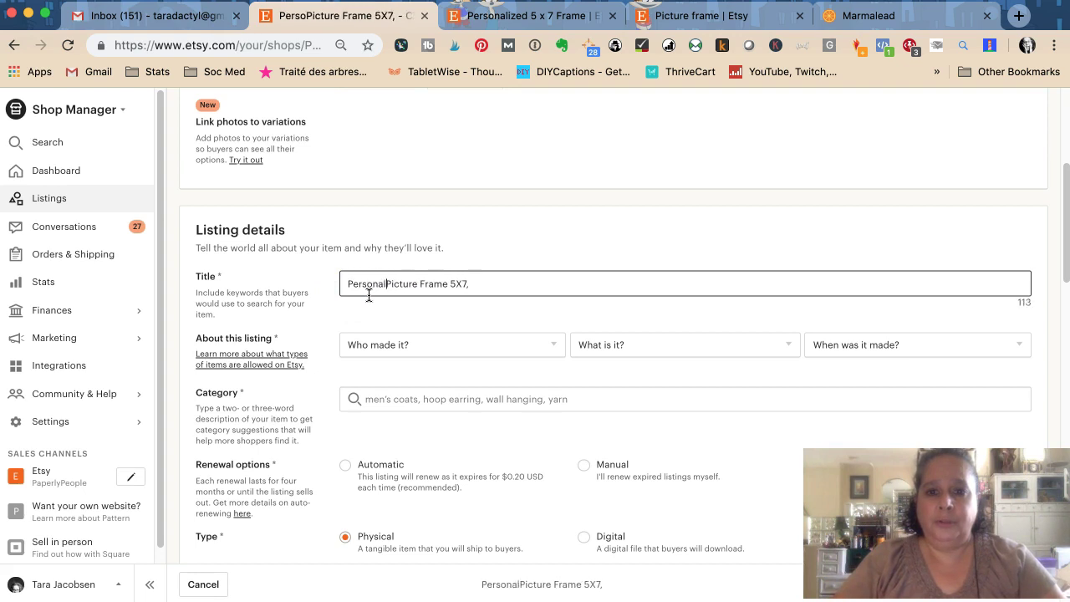
{"action": "type", "text": "ed"}
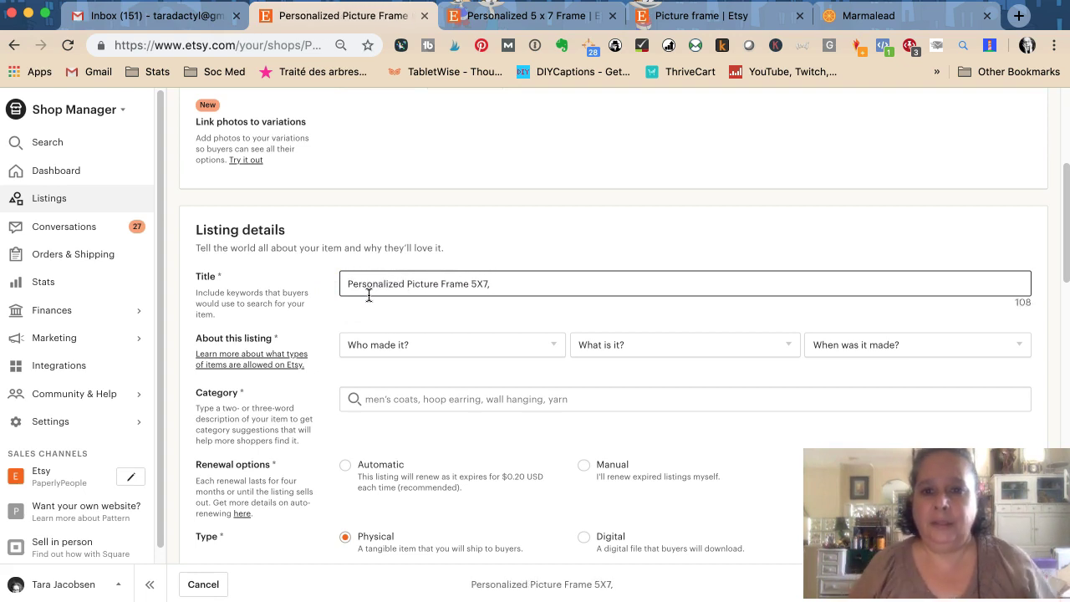
Run the suggested search "personalized picture frame" and compare its related keywords with the photo in the 5 x 7 frame listing.
{"action": "left_click", "coordinate": [720, 17]}
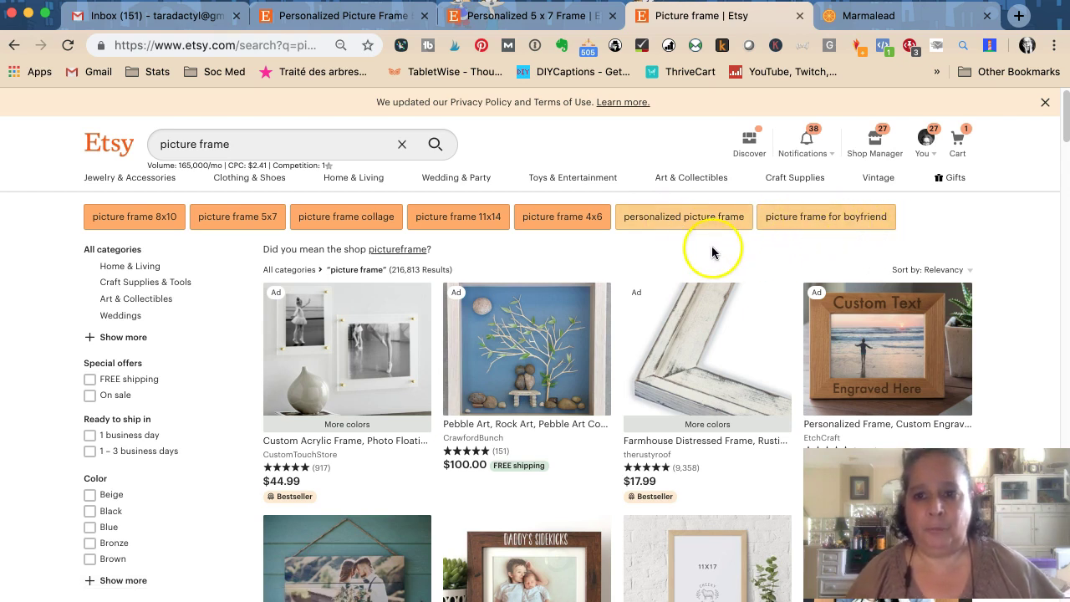
{"action": "left_click", "coordinate": [666, 224]}
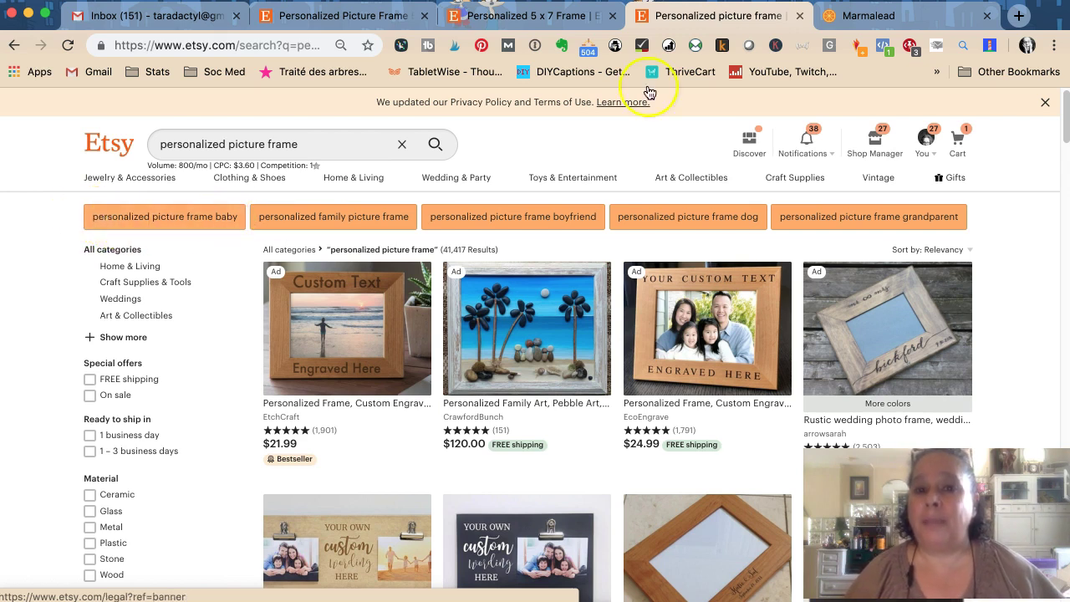
{"action": "left_click", "coordinate": [354, 18]}
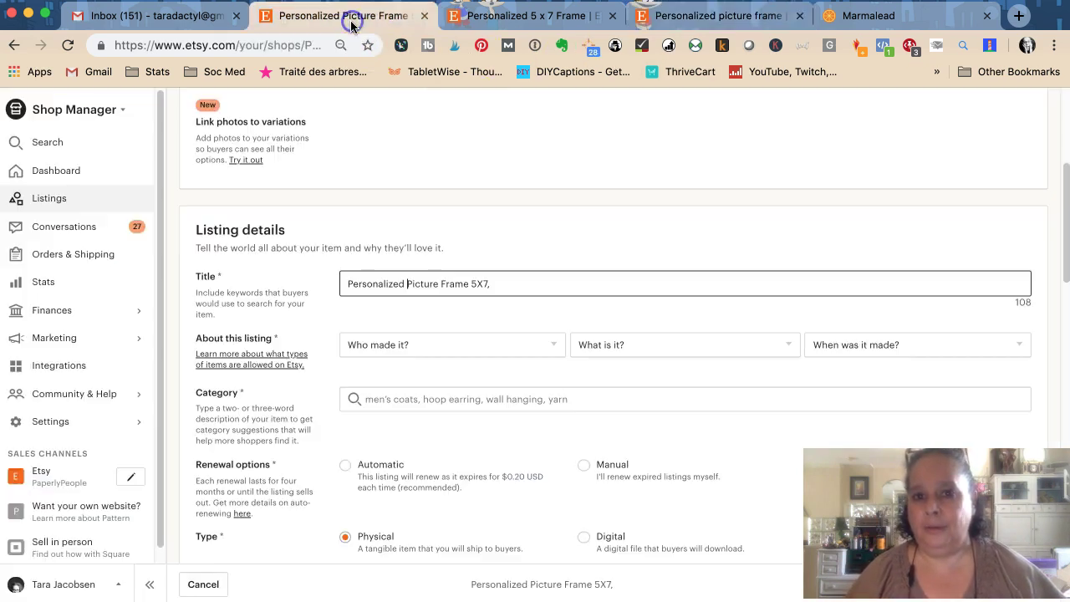
{"action": "left_click", "coordinate": [499, 17]}
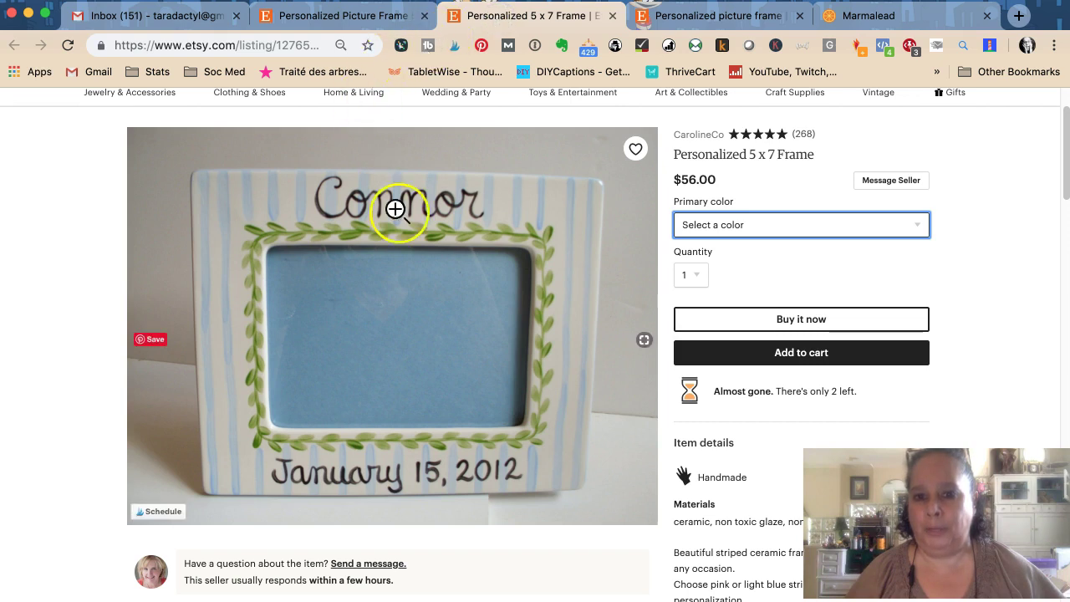
Append "Baby Boy Girl, Pink Blue," to the draft listing title after the size.
{"action": "left_click", "coordinate": [340, 25]}
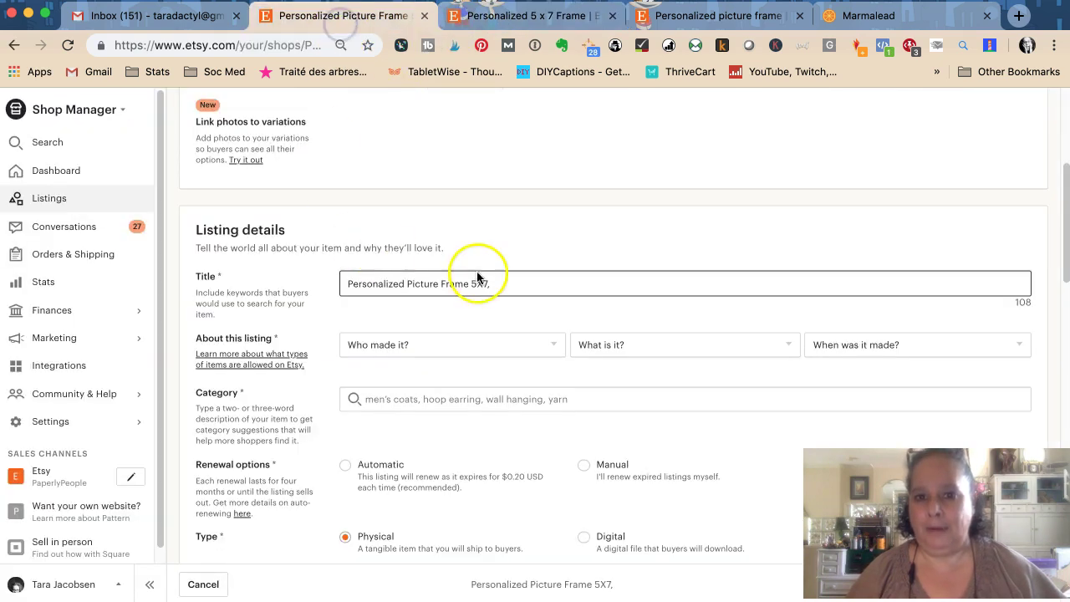
{"action": "left_click", "coordinate": [540, 282]}
{"action": "type", "text": "Baby Bo"}
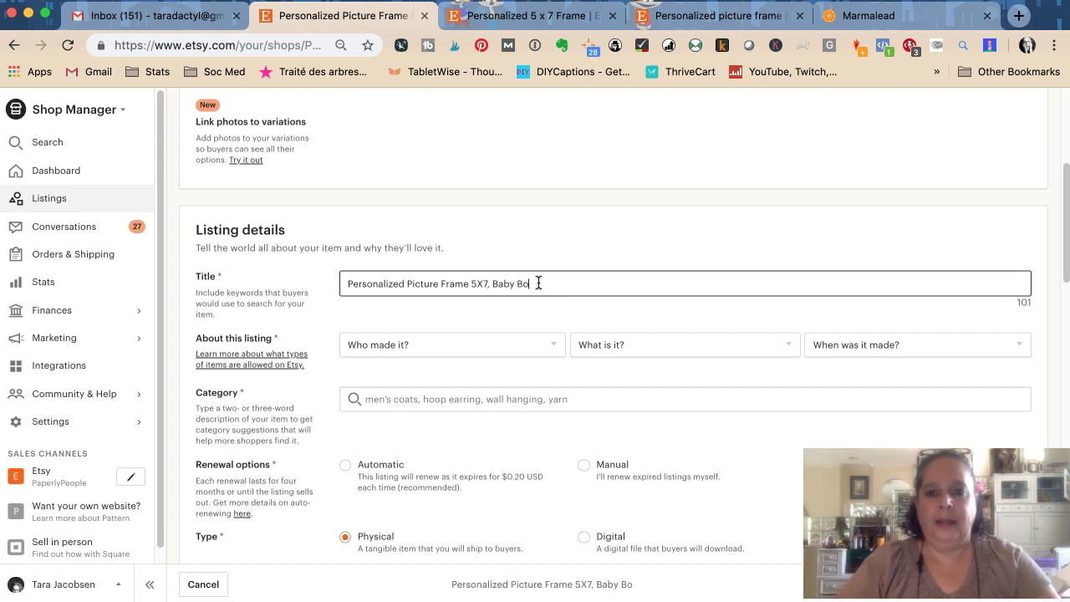
{"action": "type", "text": "y Girl, Pink "}
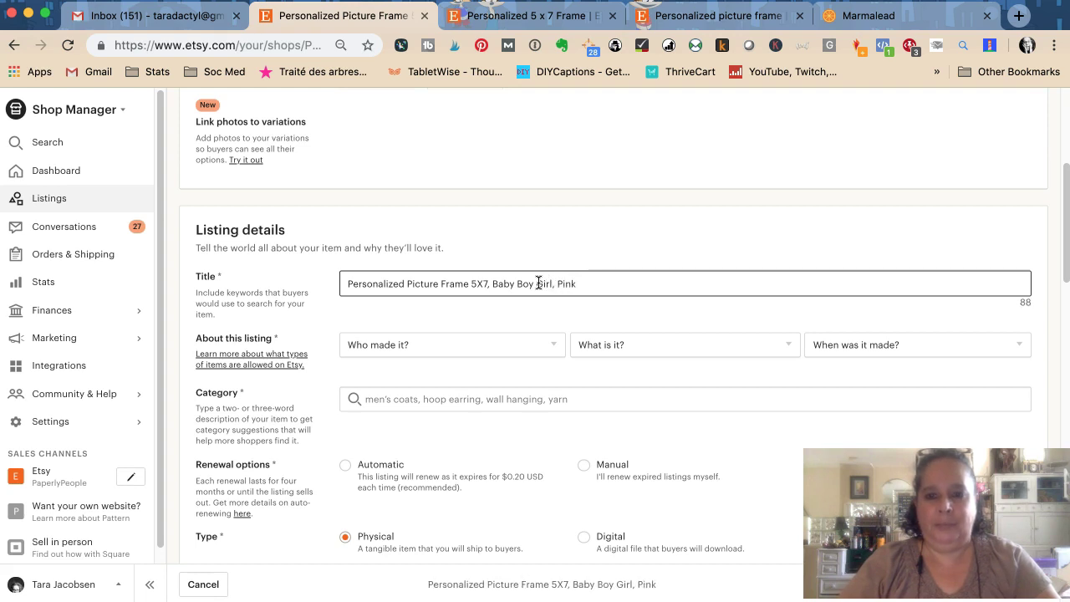
{"action": "type", "text": "Blue,"}
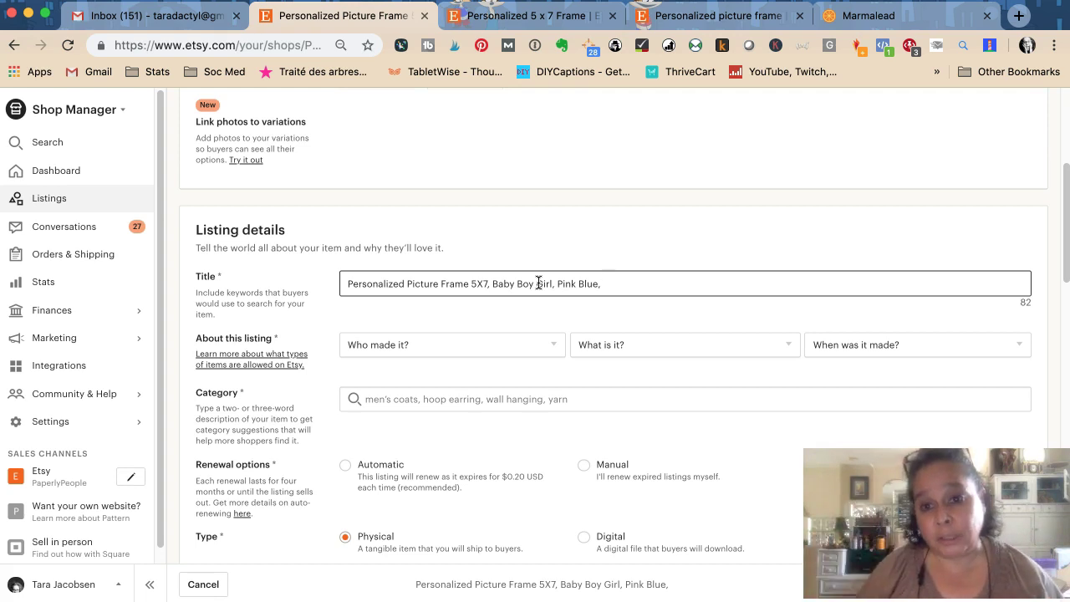
Review the related keywords for personalized picture frames and open the "personalized picture frame grandparent" search in a separate browser tab.
{"action": "left_click", "coordinate": [533, 18]}
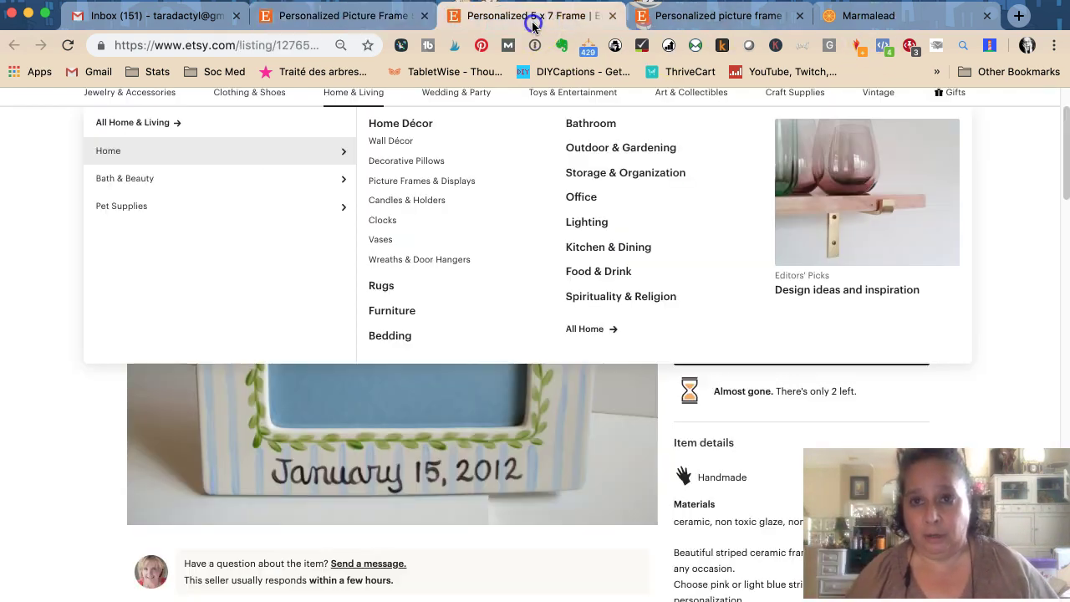
{"action": "left_click", "coordinate": [698, 17]}
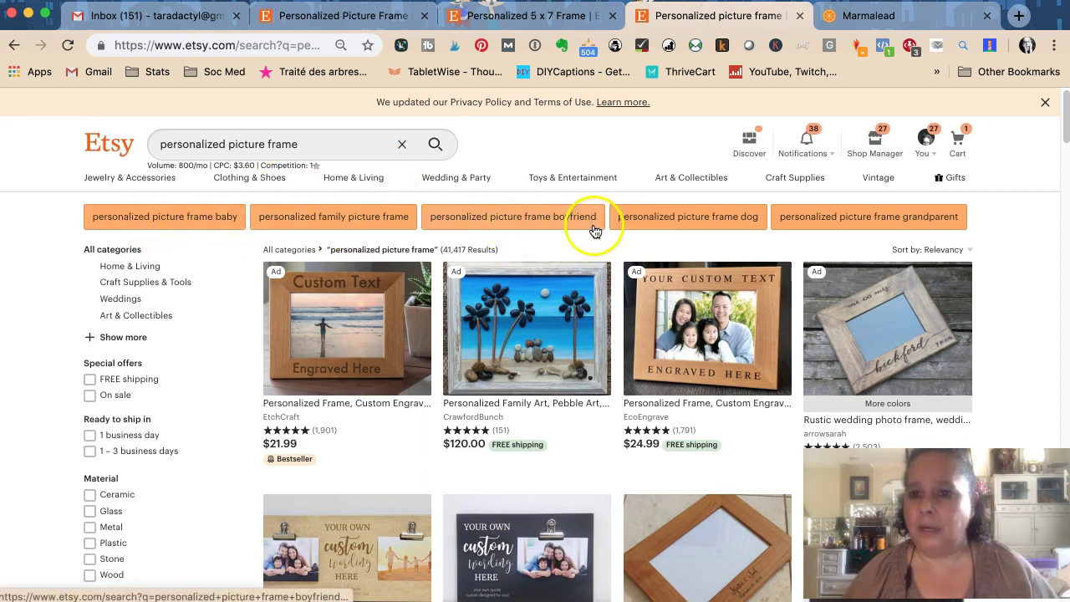
{"action": "right_click", "coordinate": [864, 220]}
{"action": "left_click", "coordinate": [861, 219]}
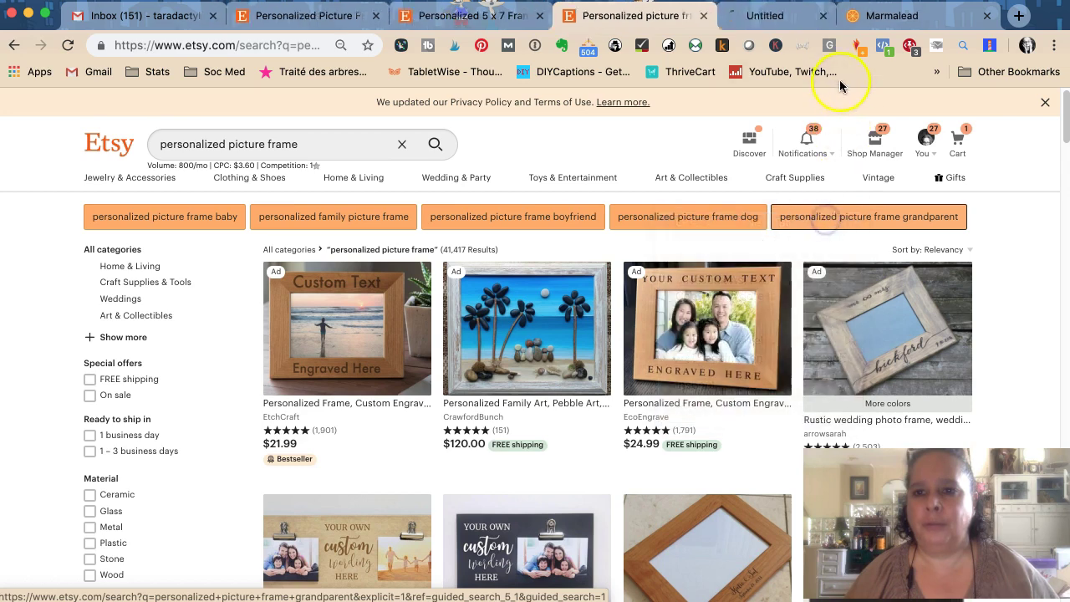
{"action": "left_click", "coordinate": [743, 18]}
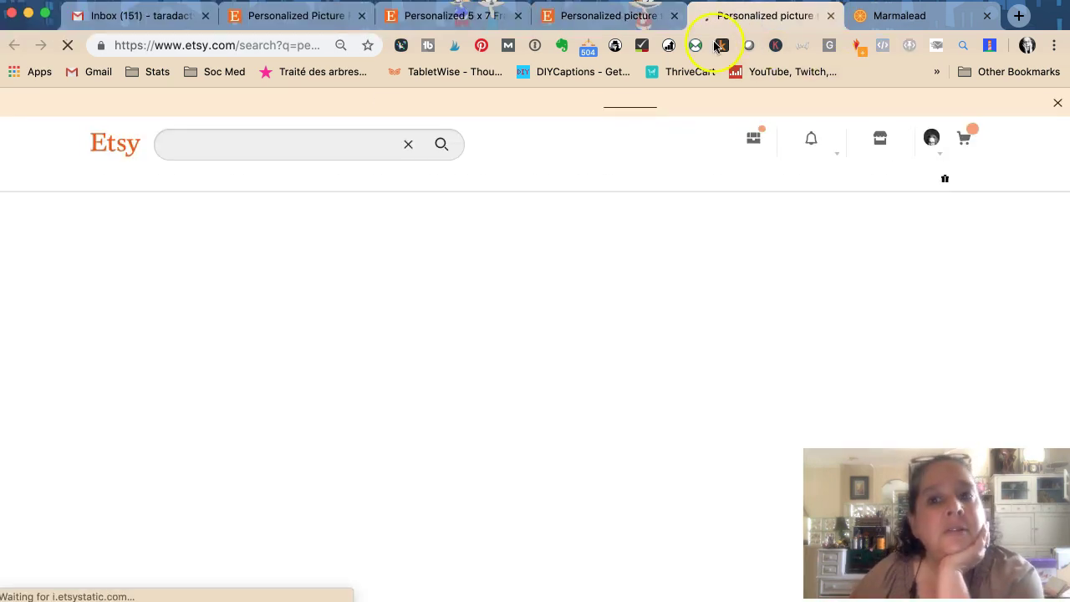
Examine the photos and titles of the grandparent picture frame search results to judge whether the keyword suits the frame.
{"action": "scroll", "coordinate": [613, 341], "scroll_direction": "down", "scroll_amount": 3}
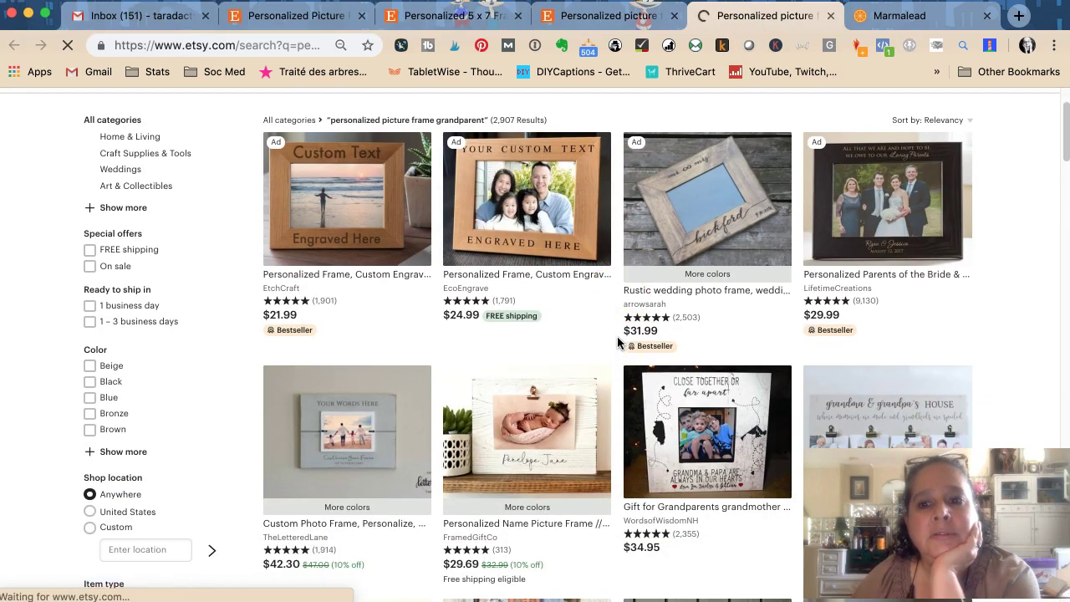
{"action": "scroll", "coordinate": [618, 340], "scroll_direction": "down", "scroll_amount": 3}
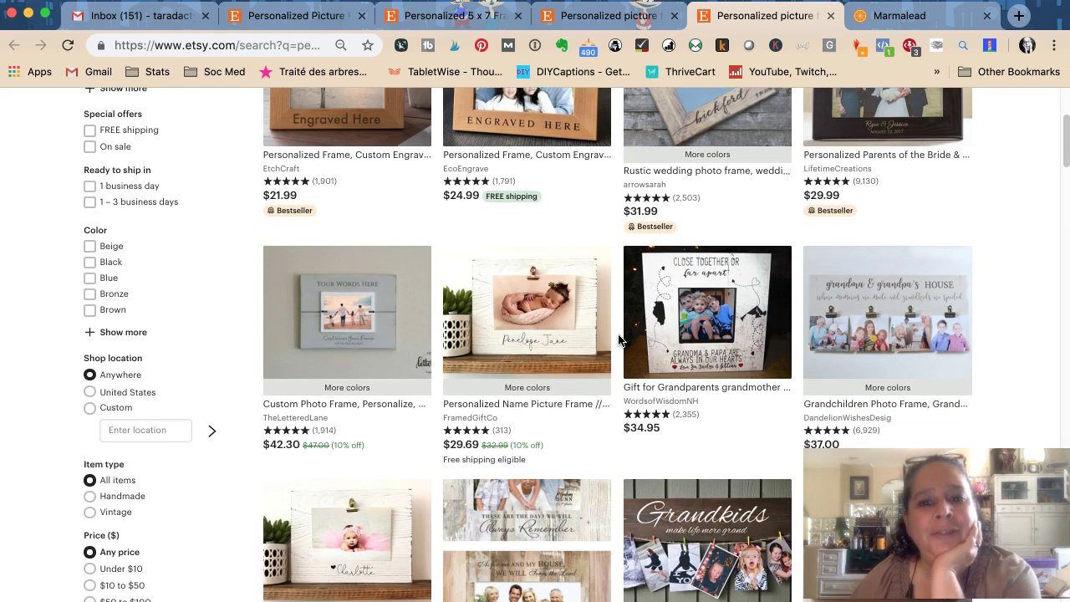
{"action": "scroll", "coordinate": [620, 340], "scroll_direction": "down", "scroll_amount": 1}
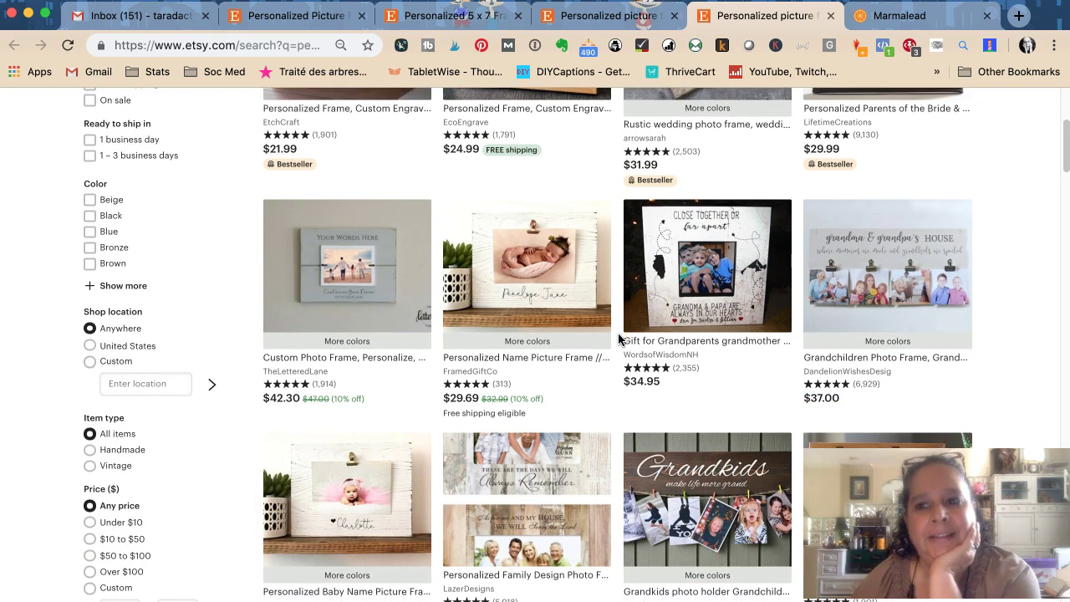
{"action": "scroll", "coordinate": [619, 338], "scroll_direction": "down", "scroll_amount": 4}
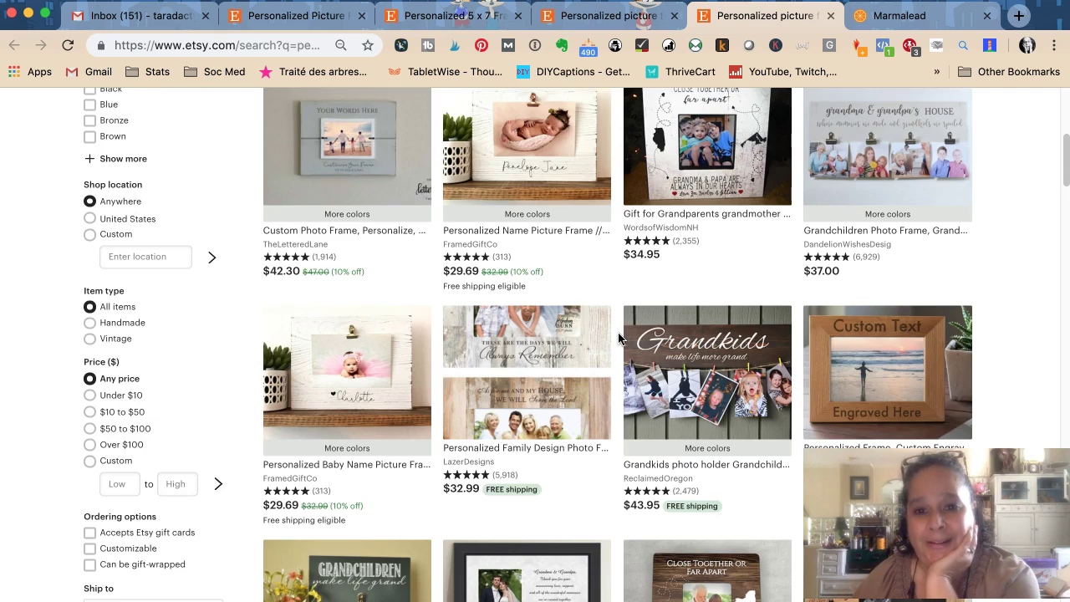
{"action": "scroll", "coordinate": [619, 337], "scroll_direction": "down", "scroll_amount": 5}
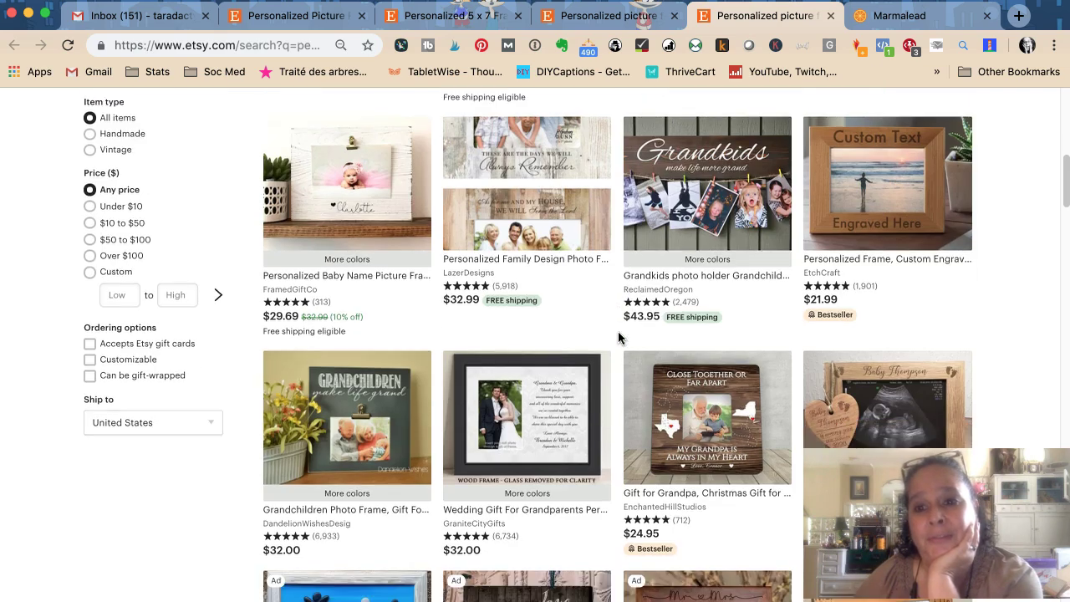
{"action": "scroll", "coordinate": [619, 338], "scroll_direction": "down", "scroll_amount": 2}
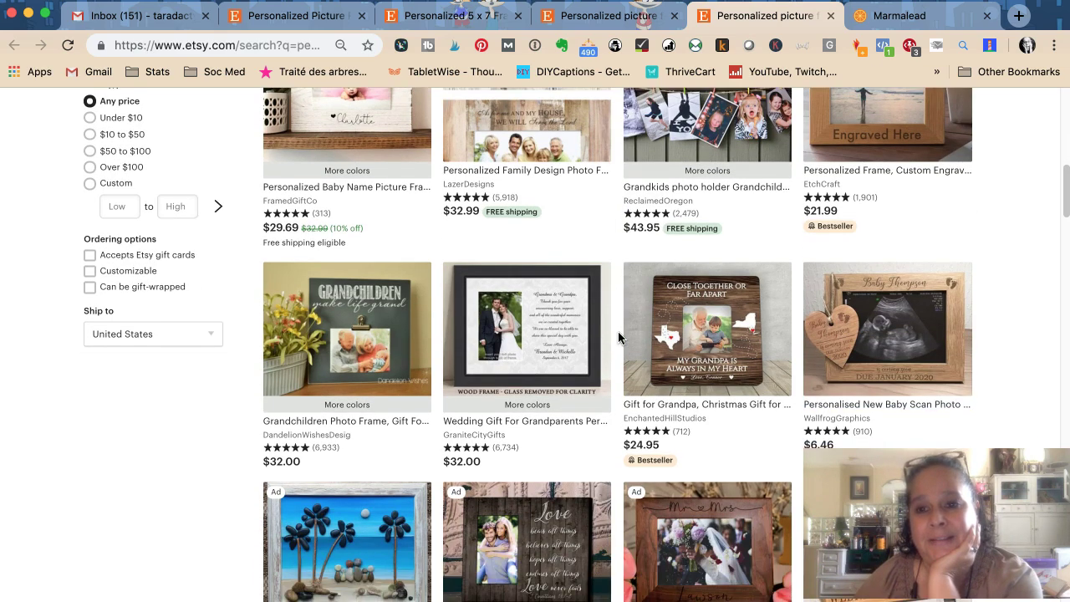
{"action": "scroll", "coordinate": [618, 337], "scroll_direction": "down", "scroll_amount": 2}
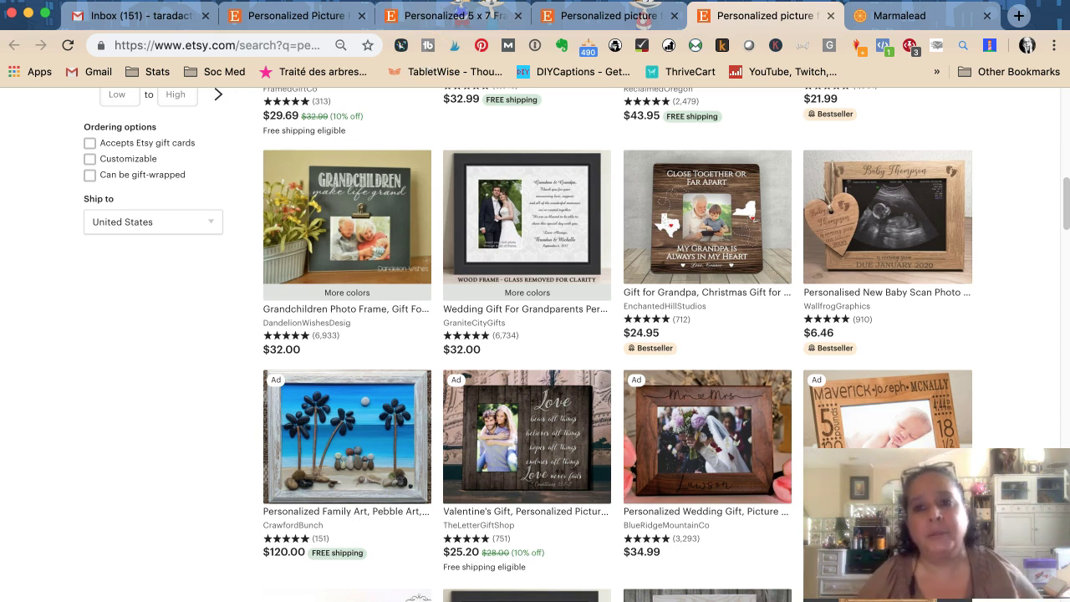
Run the suggested search "personalized picture frame baby" and review the titles of the resulting frames.
{"action": "left_click", "coordinate": [298, 23]}
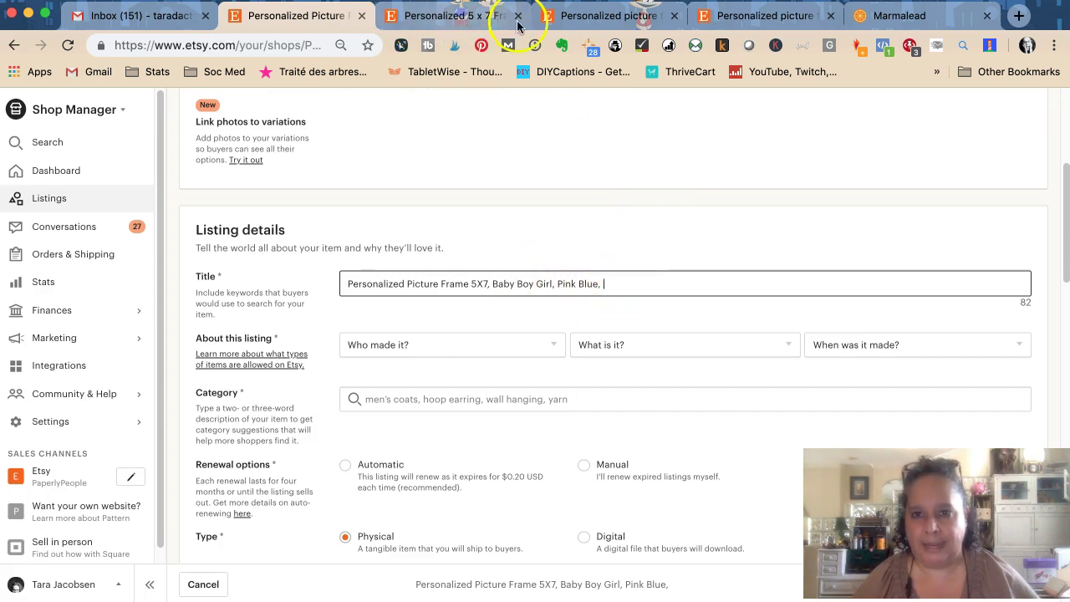
{"action": "left_click", "coordinate": [594, 20]}
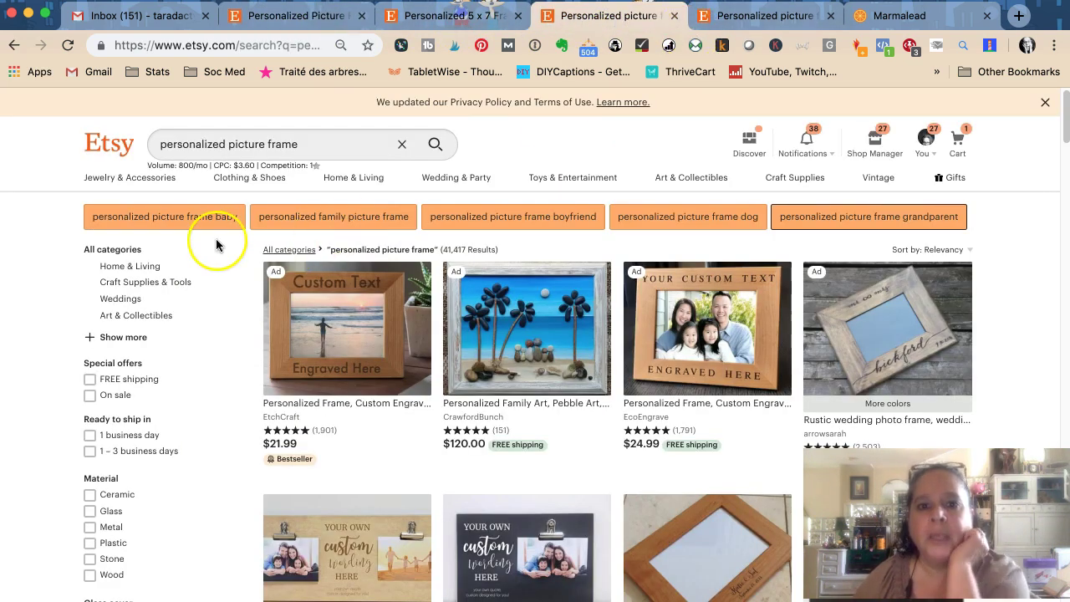
{"action": "left_click", "coordinate": [188, 222]}
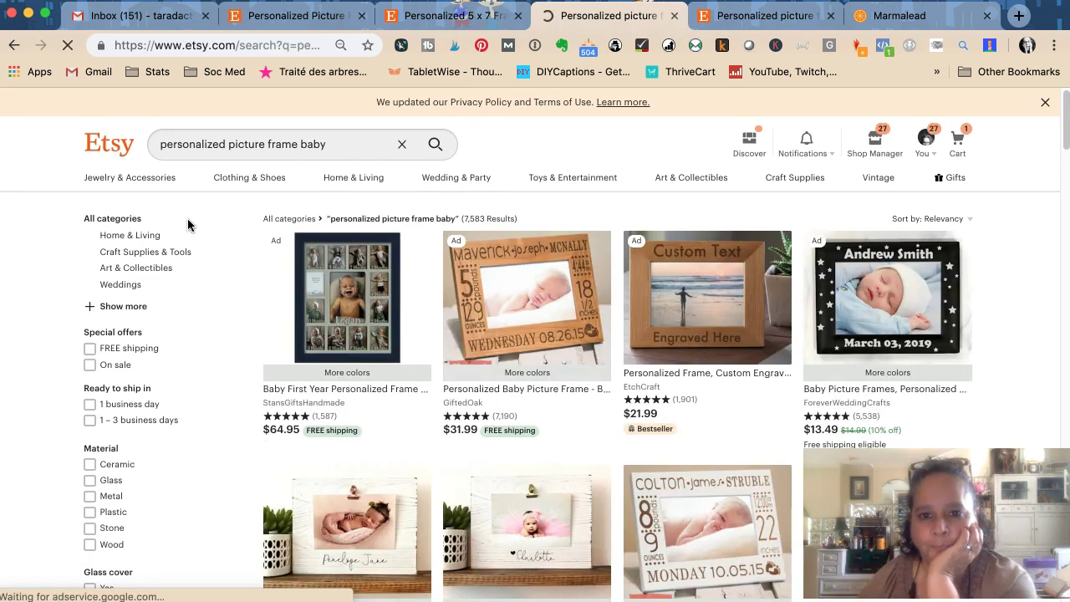
{"action": "left_click", "coordinate": [489, 253]}
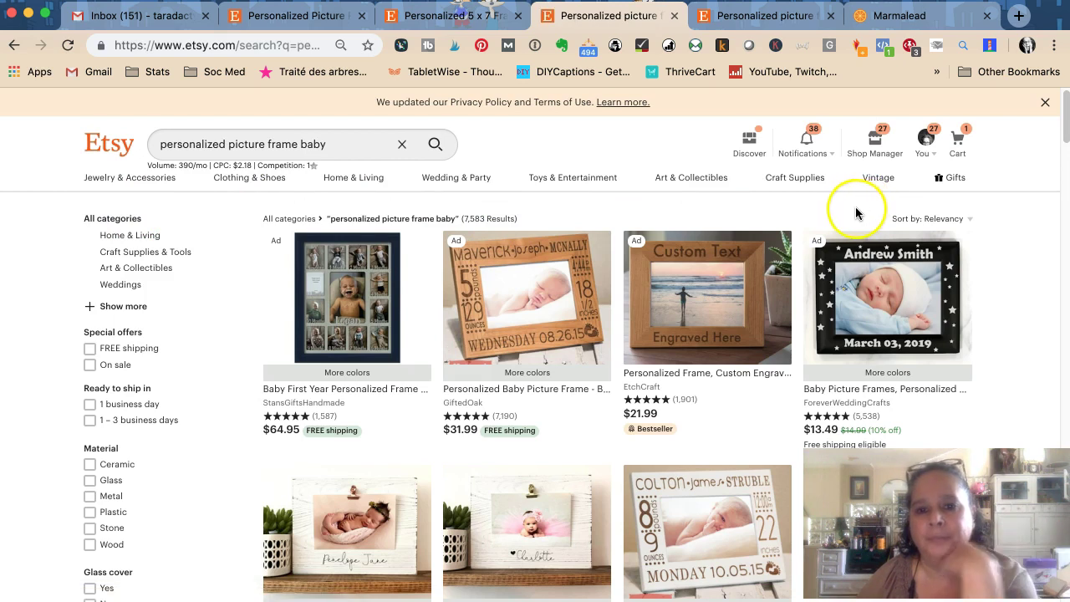
{"action": "scroll", "coordinate": [276, 305], "scroll_direction": "down", "scroll_amount": 1}
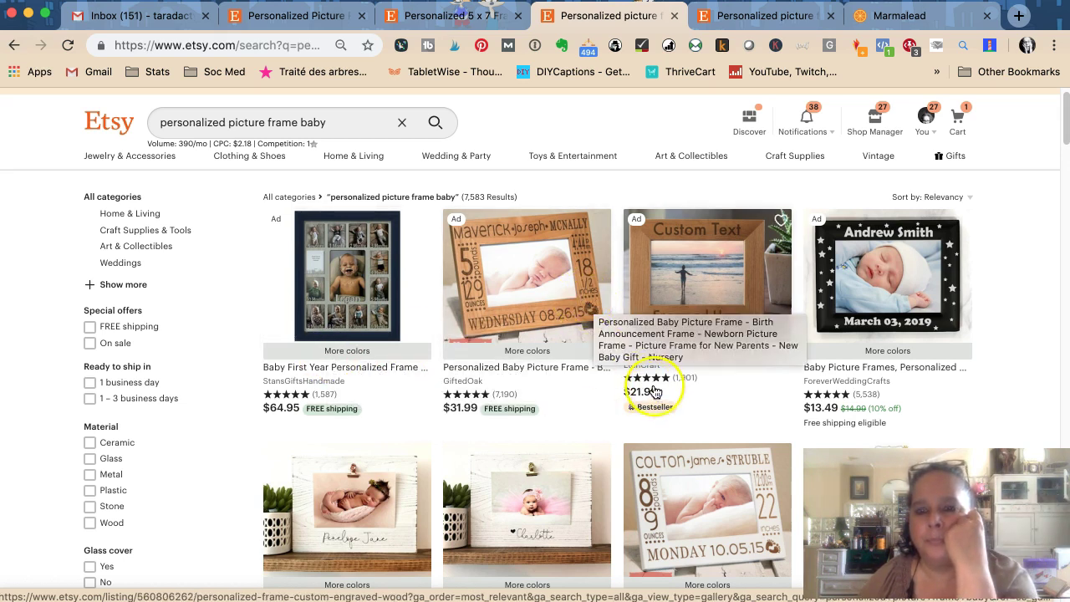
Remove "Baby" from before "Boy Girl" in the draft title and append "Baby Toddler Child," after "Pink Blue,".
{"action": "left_click", "coordinate": [298, 16]}
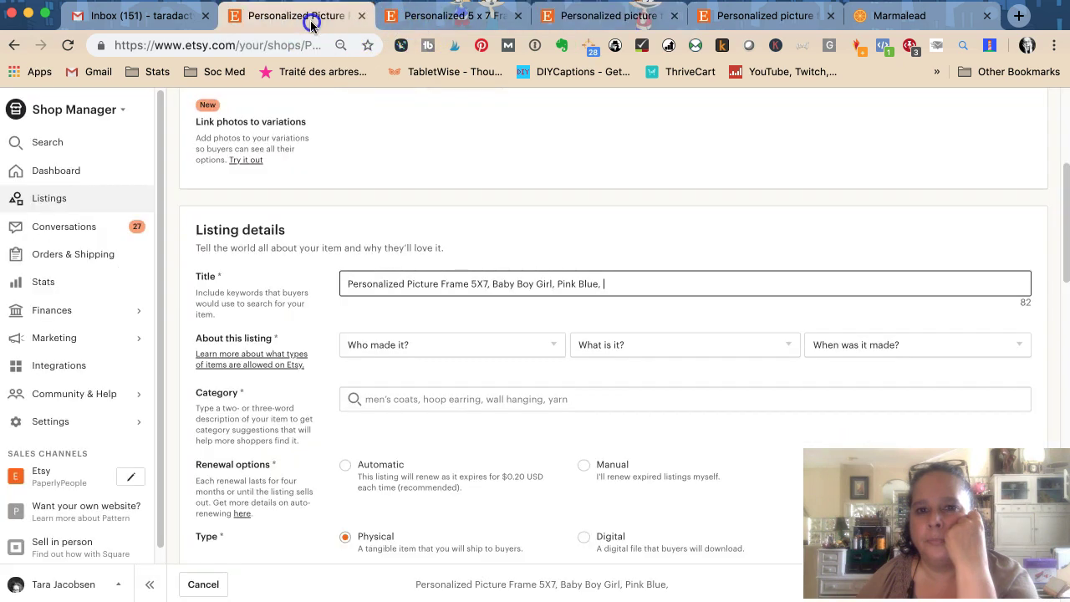
{"action": "left_click", "coordinate": [498, 282]}
{"action": "double_click", "coordinate": [497, 282]}
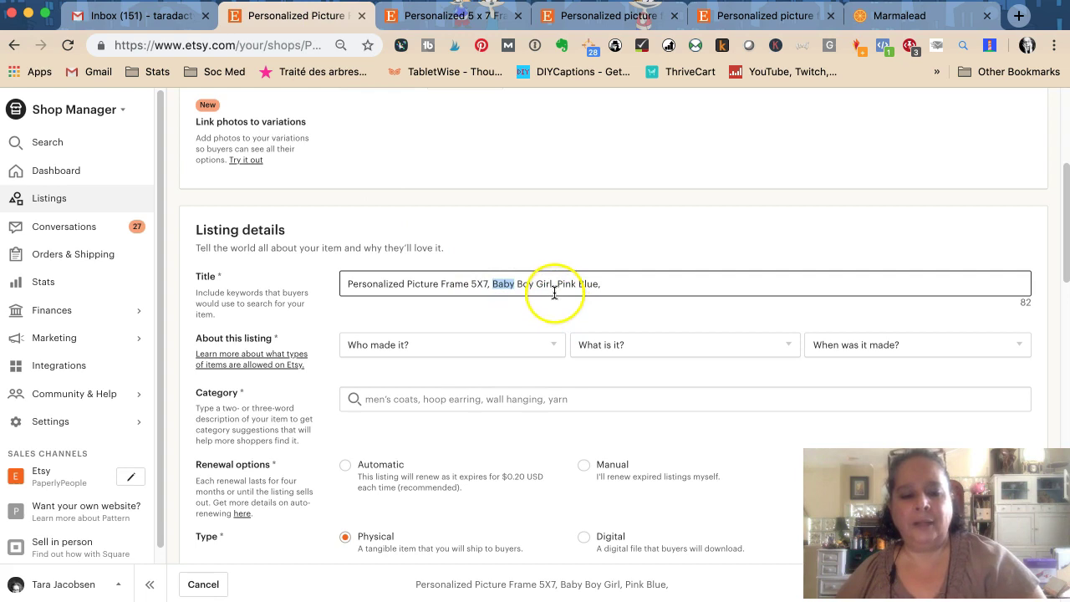
{"action": "key", "text": "BackSpace"}
{"action": "left_click", "coordinate": [609, 284]}
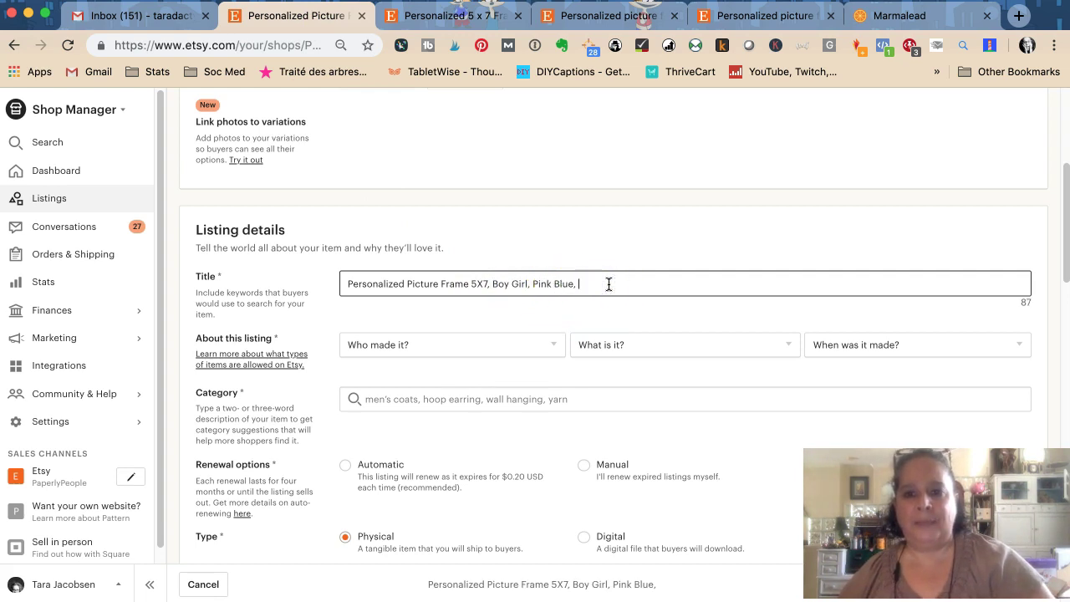
{"action": "type", "text": "Baby"}
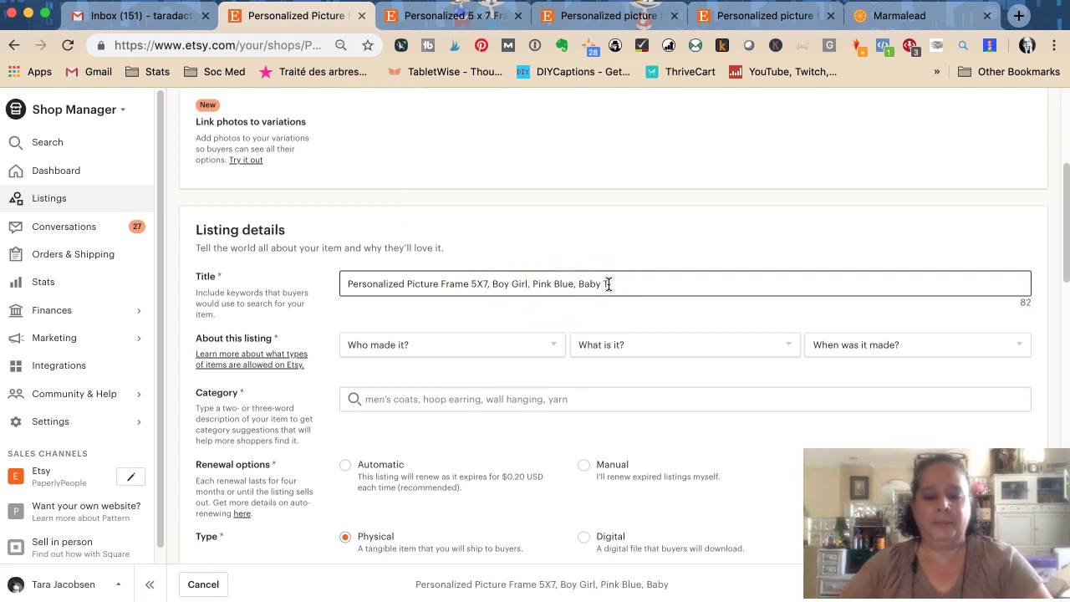
{"action": "type", "text": " Toddle"}
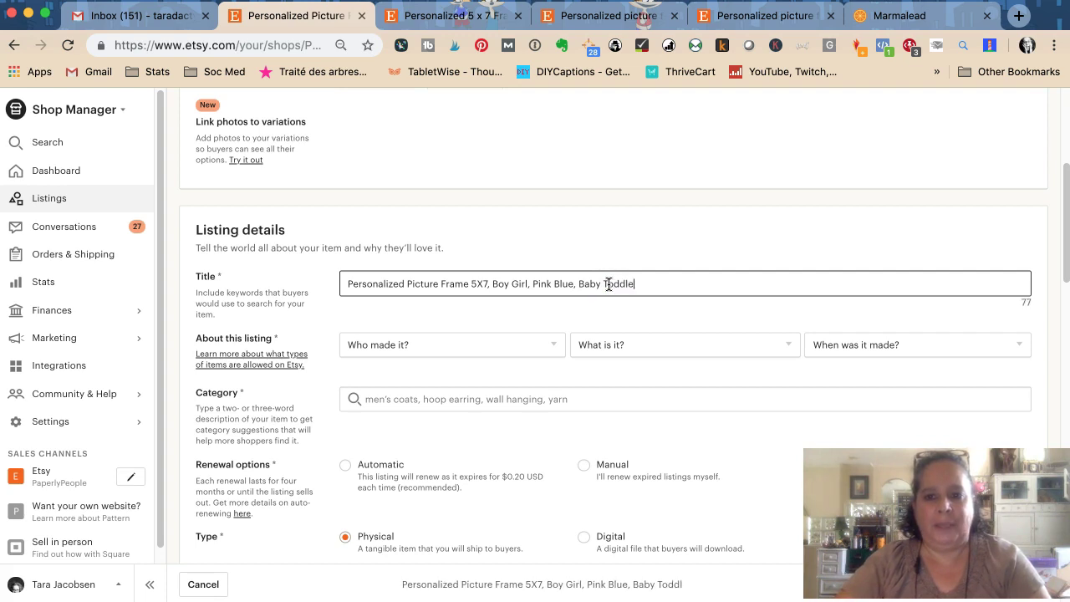
{"action": "type", "text": "r,"}
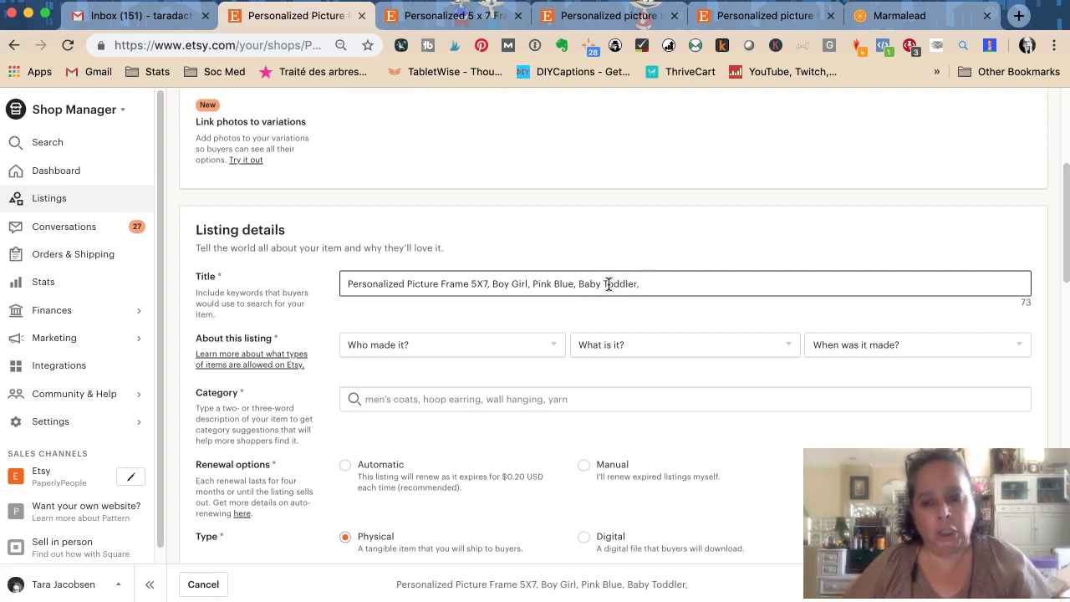
{"action": "key", "text": "BackSpace"}
{"action": "key", "text": "BackSpace"}
{"action": "type", "text": "Child,"}
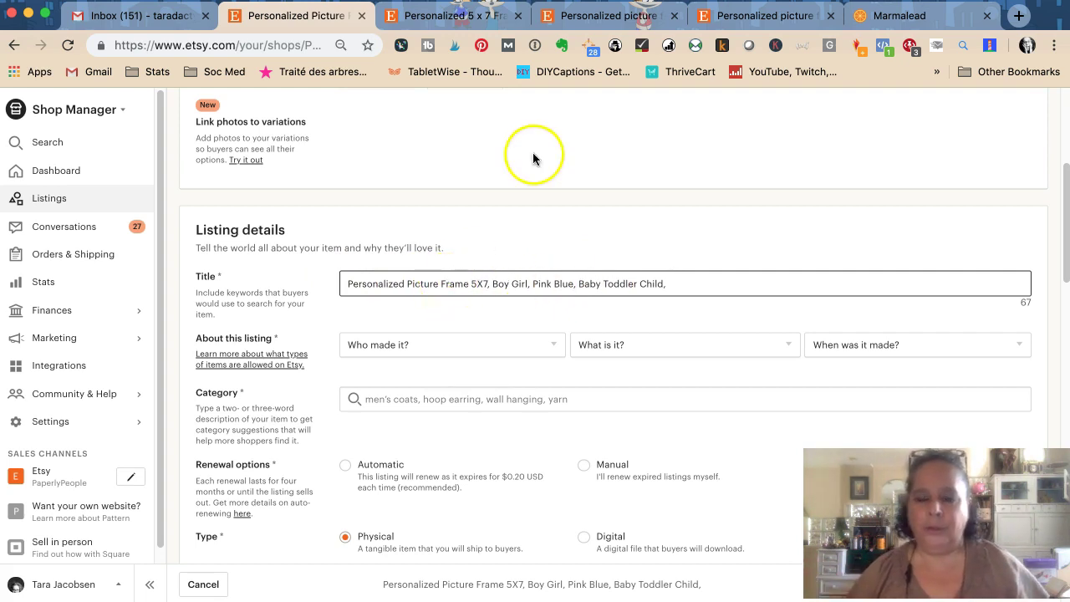
Check the baby picture frame search results for further keywords and append "Custom" to the draft listing title.
{"action": "left_click", "coordinate": [462, 19]}
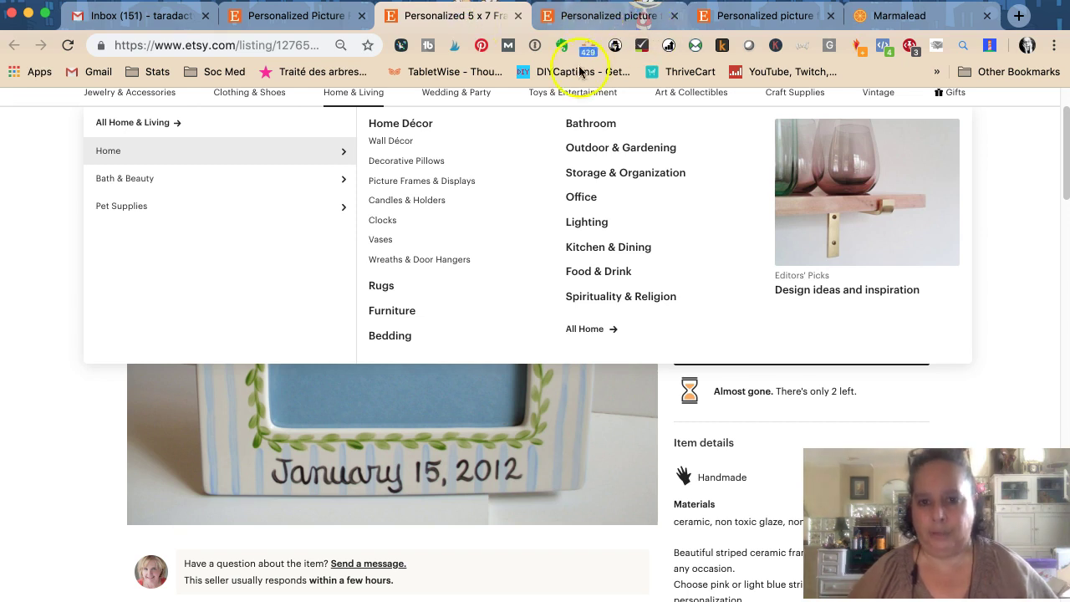
{"action": "left_click", "coordinate": [588, 16]}
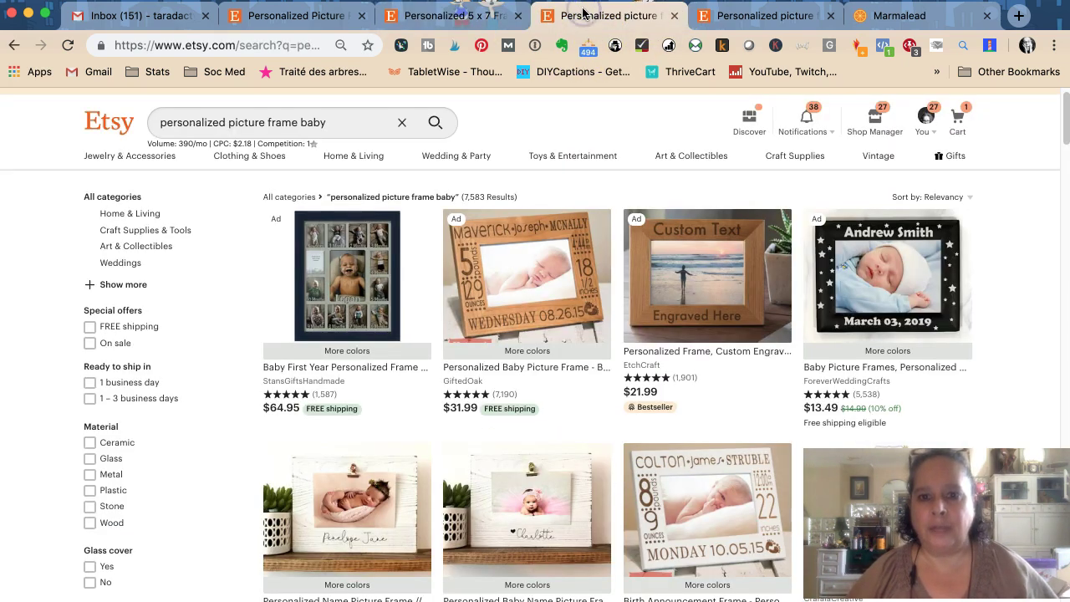
{"action": "scroll", "coordinate": [724, 451], "scroll_direction": "down", "scroll_amount": 1}
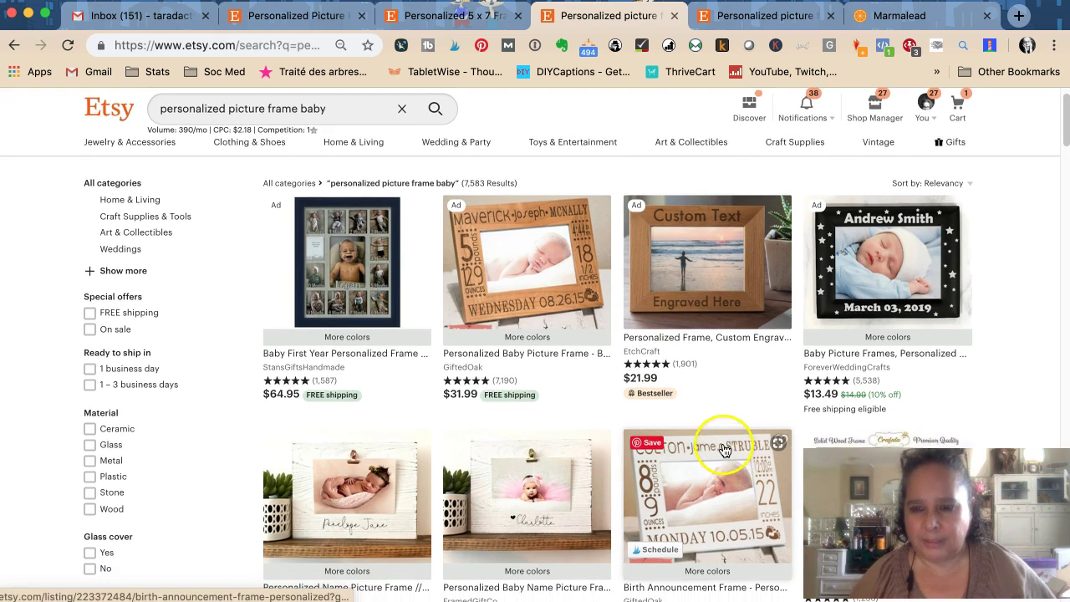
{"action": "scroll", "coordinate": [724, 451], "scroll_direction": "down", "scroll_amount": 2}
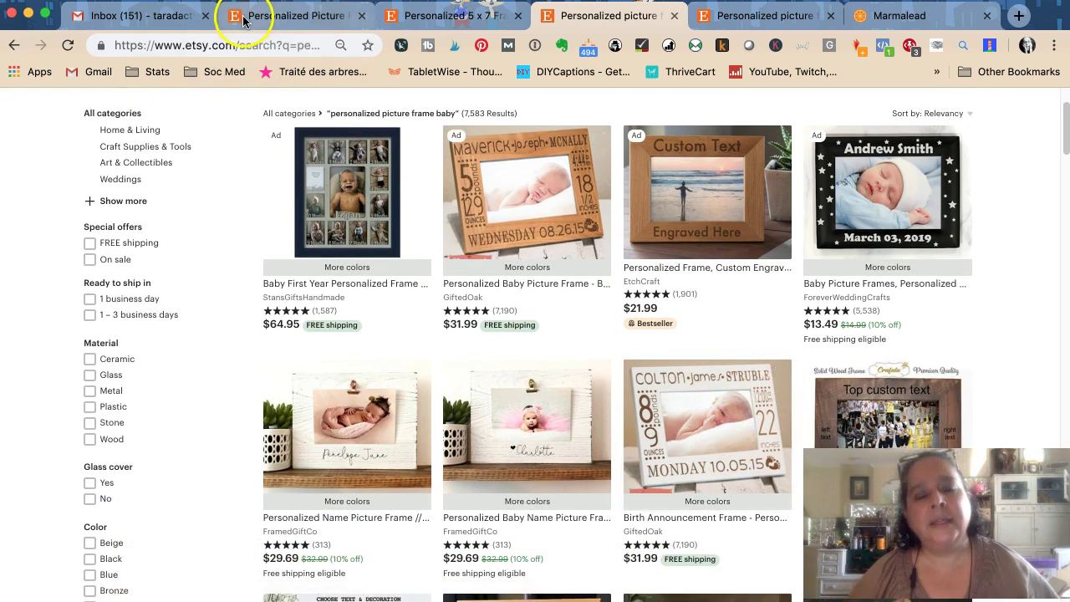
{"action": "left_click", "coordinate": [244, 18]}
{"action": "type", "text": "Custom"}
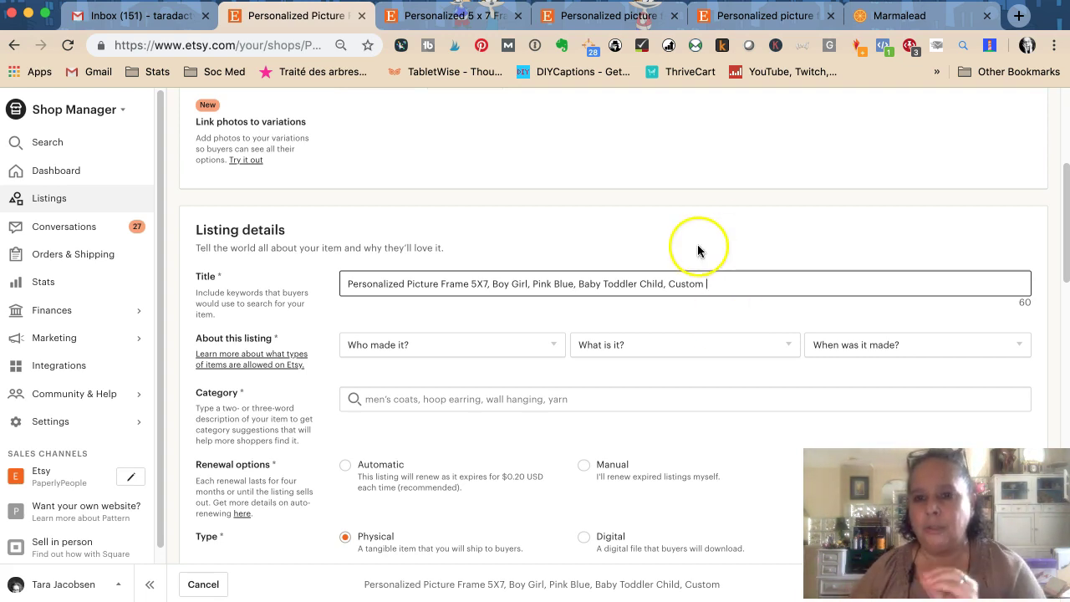
Look further through the baby frame results and add "Hand Painted," after "Custom" in the draft title.
{"action": "left_click", "coordinate": [601, 17]}
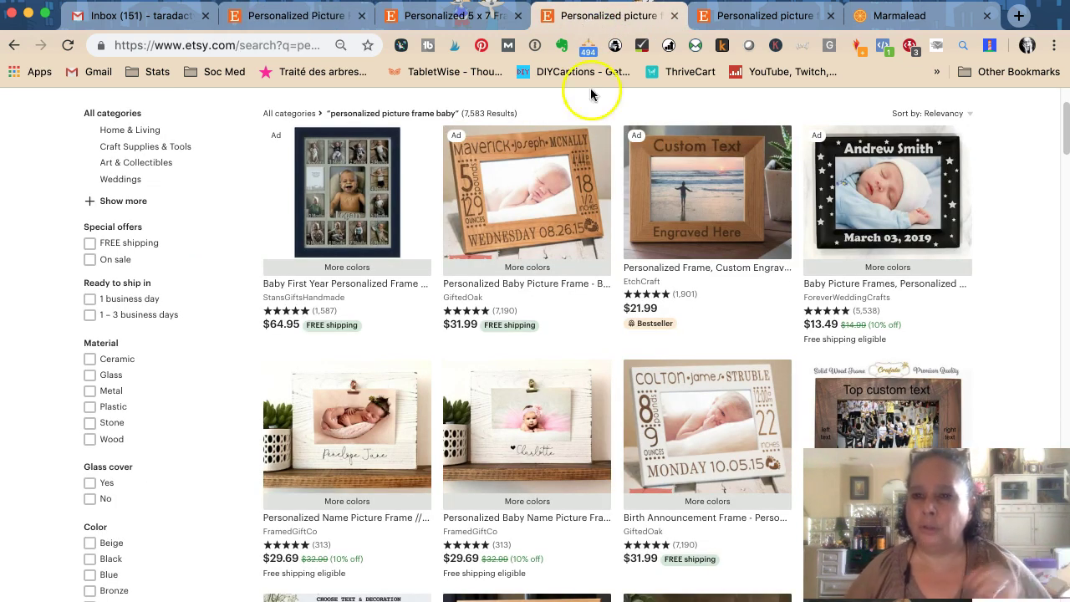
{"action": "scroll", "coordinate": [755, 293], "scroll_direction": "down", "scroll_amount": 2}
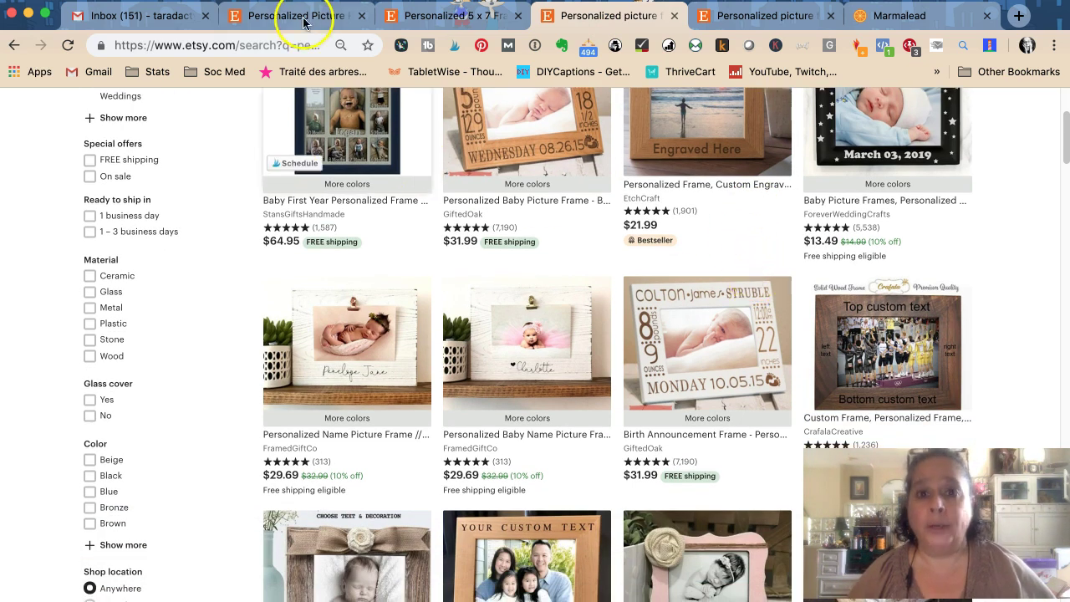
{"action": "left_click", "coordinate": [306, 20]}
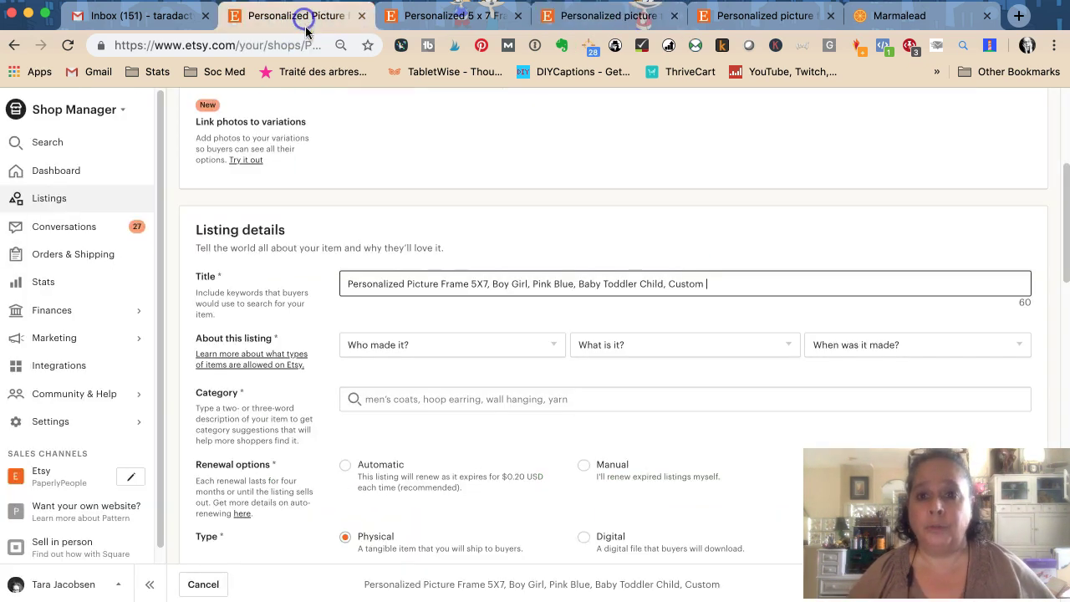
{"action": "type", "text": "Hand Paine"}
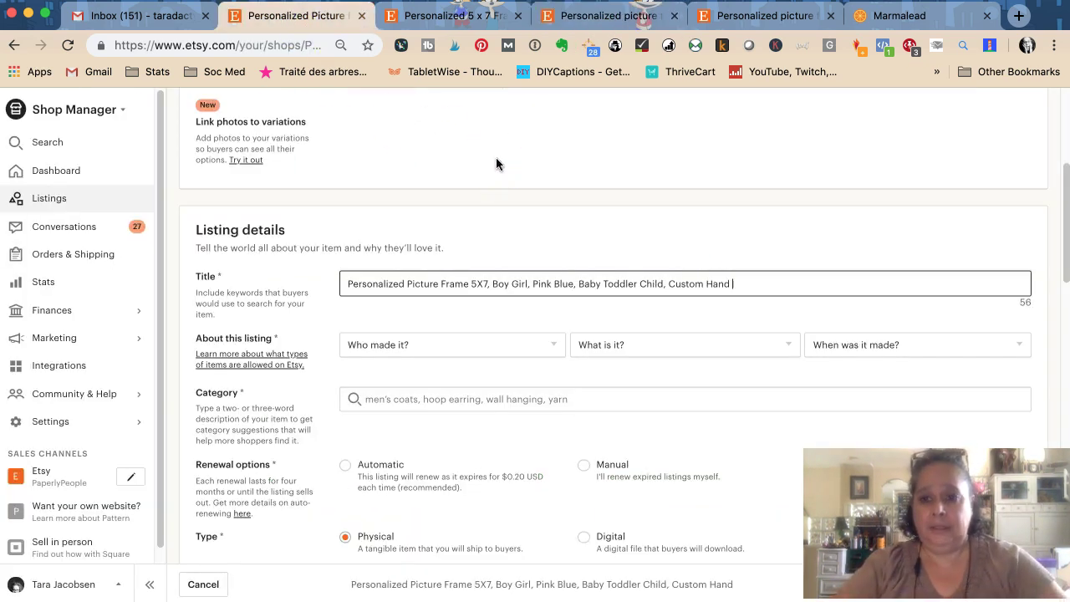
{"action": "key", "text": "BackSpace"}
{"action": "type", "text": "ted,"}
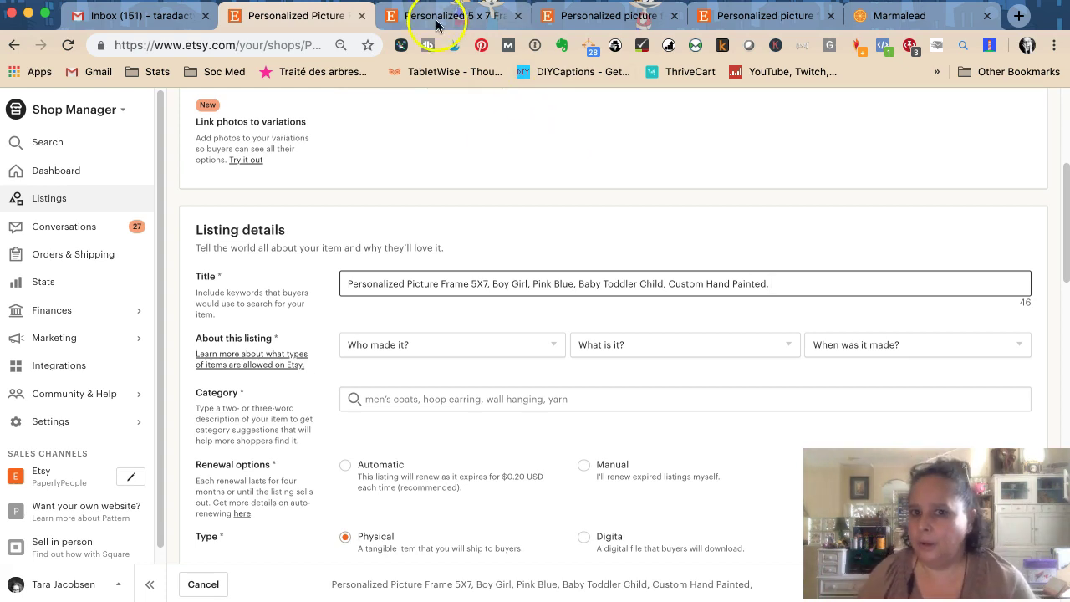
Compare the baby frame results with the 5 x 7 frame's photo and append "Name" to the draft title's end.
{"action": "left_click", "coordinate": [609, 20]}
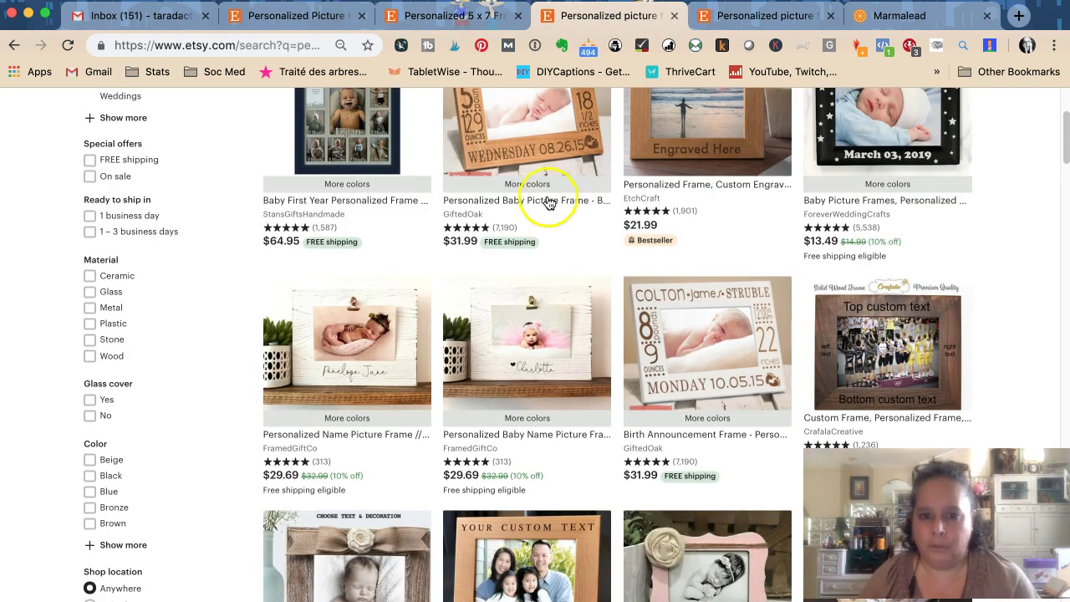
{"action": "scroll", "coordinate": [559, 230], "scroll_direction": "down", "scroll_amount": 1}
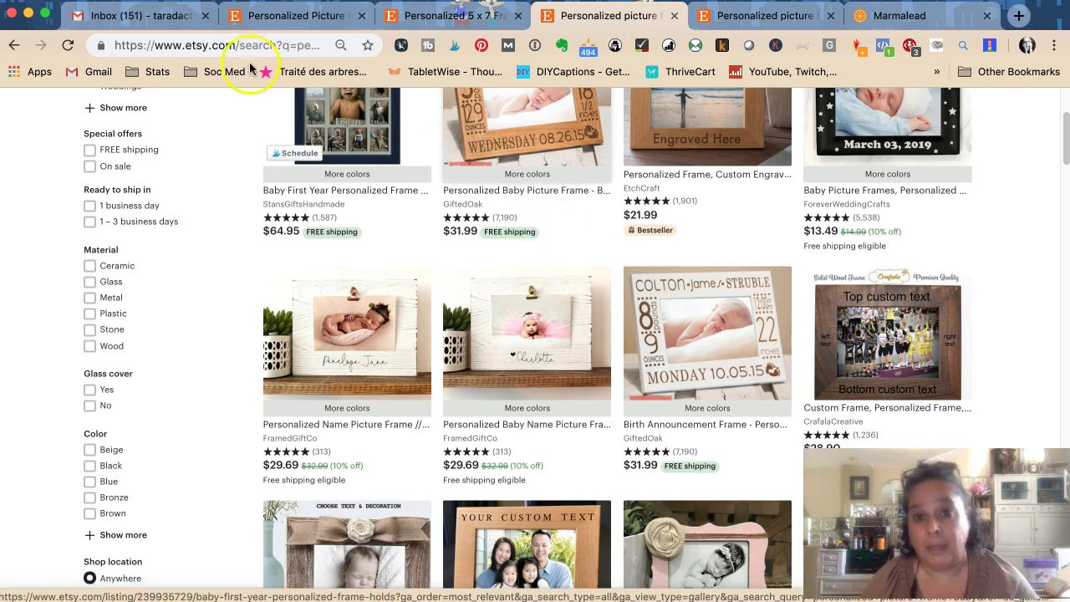
{"action": "left_click", "coordinate": [259, 22]}
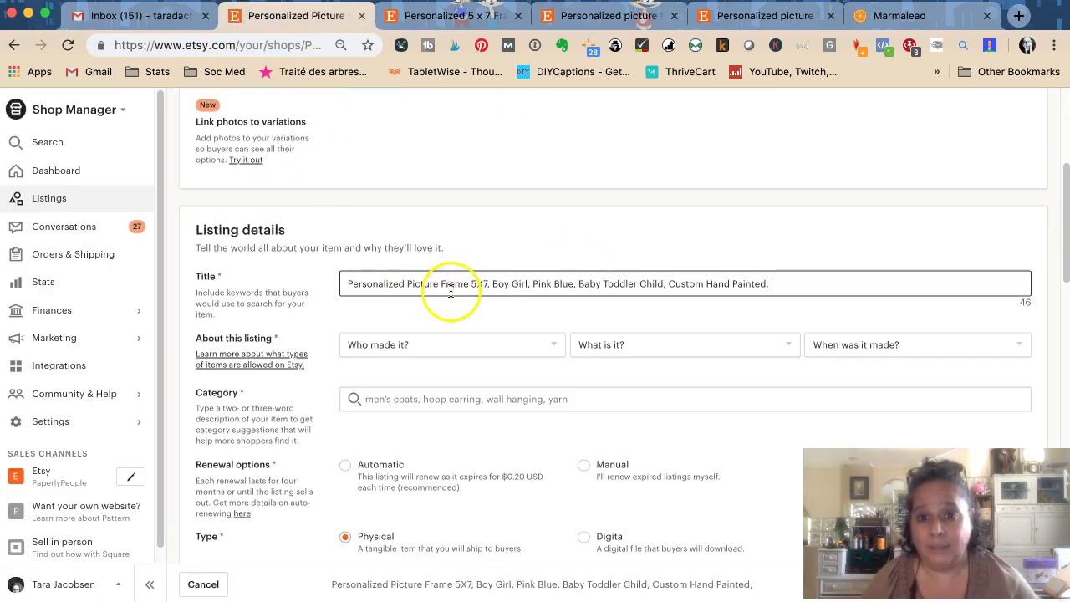
{"action": "left_click", "coordinate": [418, 12]}
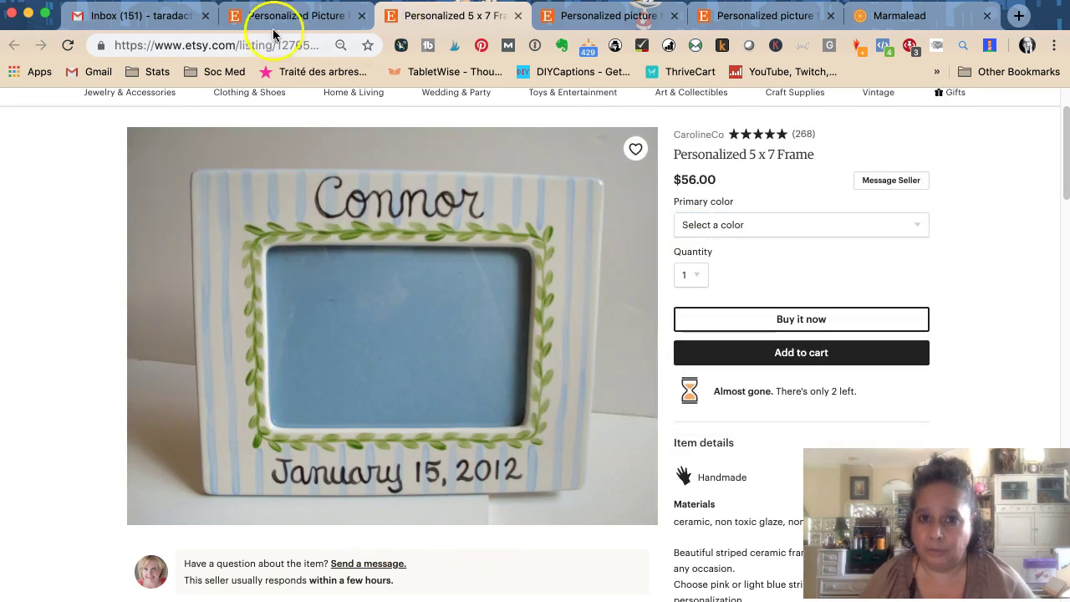
{"action": "left_click", "coordinate": [274, 22]}
{"action": "type", "text": "Name"}
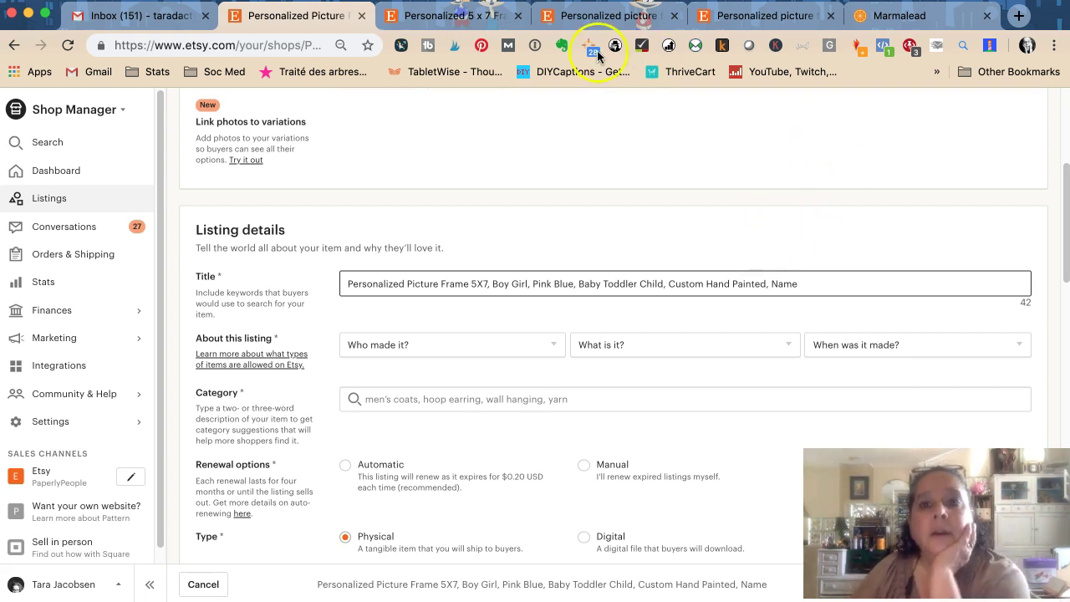
Examine more of the baby picture frame search results for gift occasions and wording that suit the frame.
{"action": "left_click", "coordinate": [572, 17]}
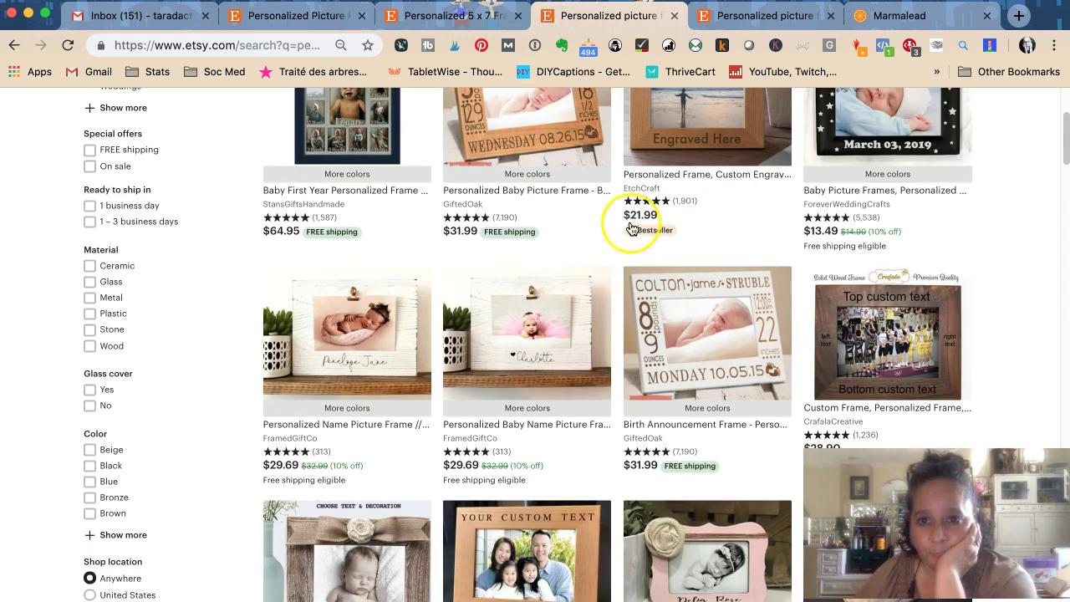
{"action": "scroll", "coordinate": [684, 461], "scroll_direction": "down", "scroll_amount": 1}
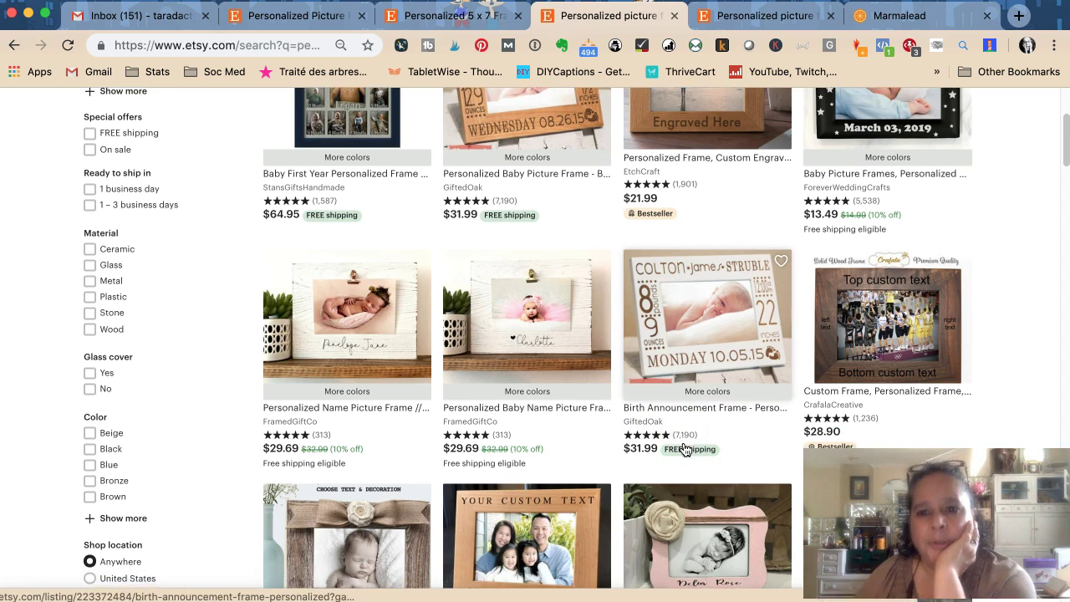
{"action": "scroll", "coordinate": [685, 449], "scroll_direction": "down", "scroll_amount": 2}
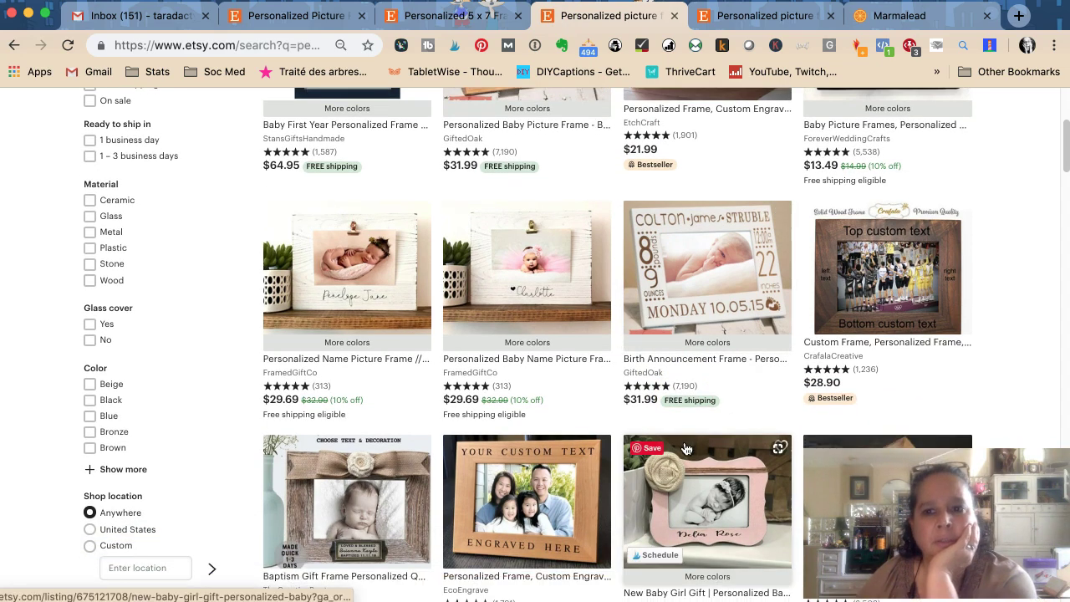
{"action": "scroll", "coordinate": [685, 449], "scroll_direction": "down", "scroll_amount": 7}
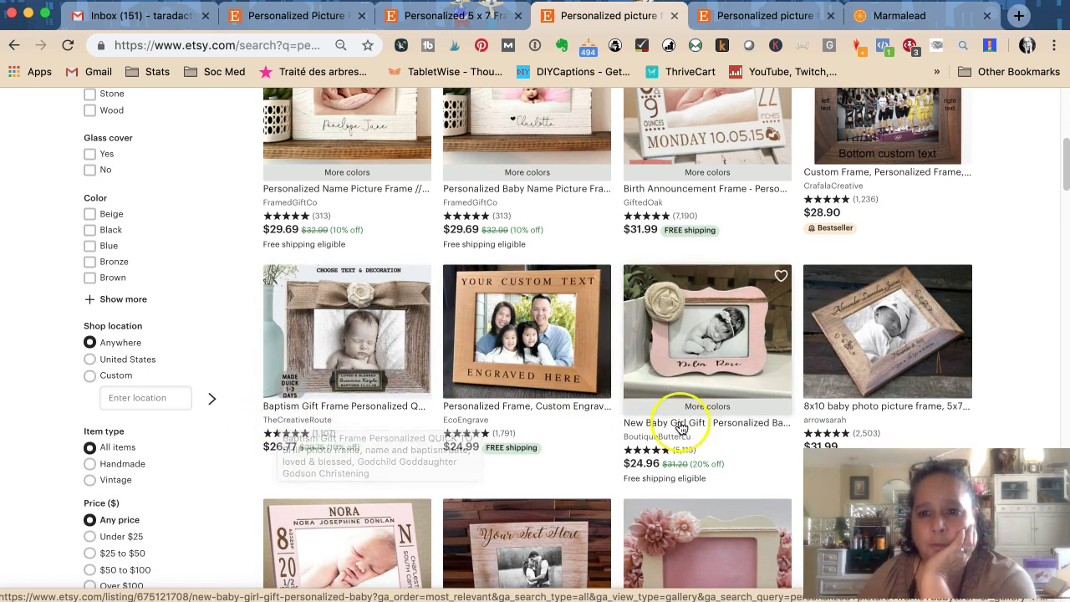
Move "Name" from the end of the draft title to directly after "Custom" and append "Baptism Gift" after "Hand Painted,".
{"action": "left_click", "coordinate": [281, 18]}
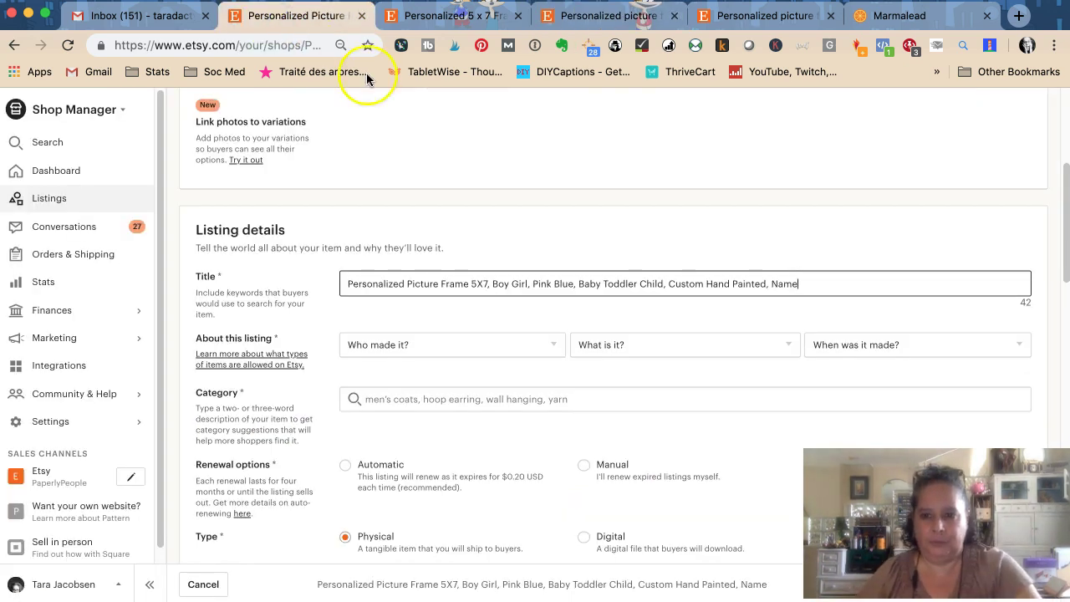
{"action": "left_click", "coordinate": [785, 284]}
{"action": "key", "text": "BackSpace"}
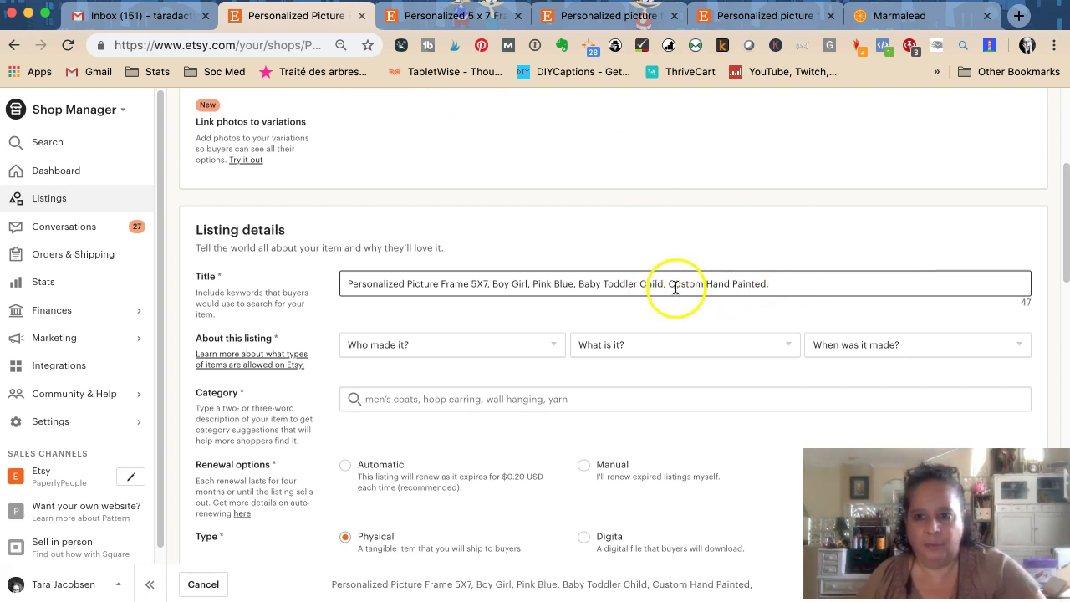
{"action": "left_click", "coordinate": [705, 281]}
{"action": "type", "text": "Name"}
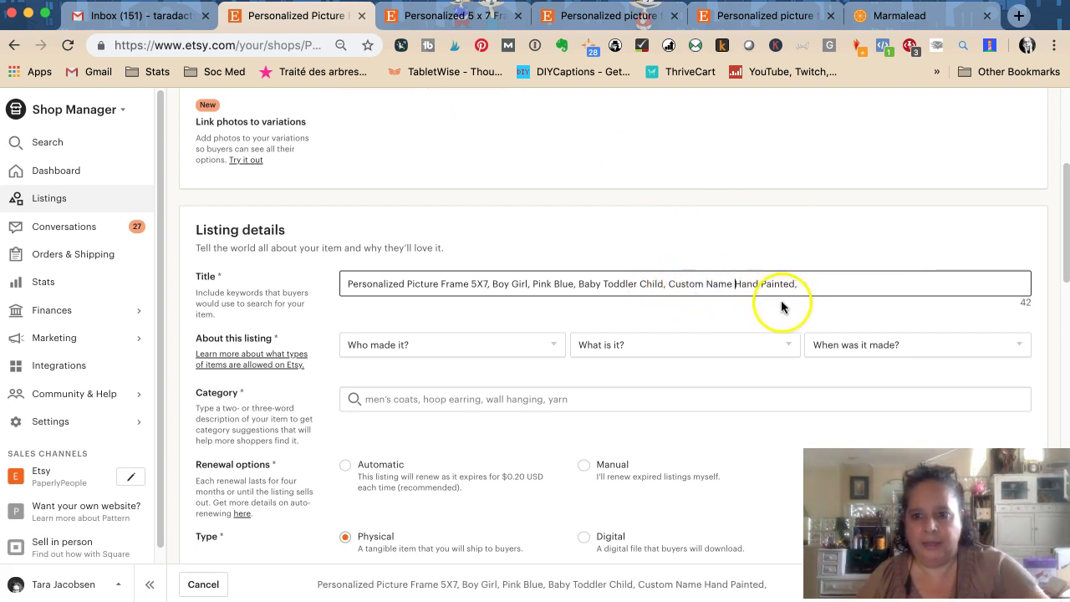
{"action": "left_click", "coordinate": [807, 284]}
{"action": "type", "text": "Baptism Gift"}
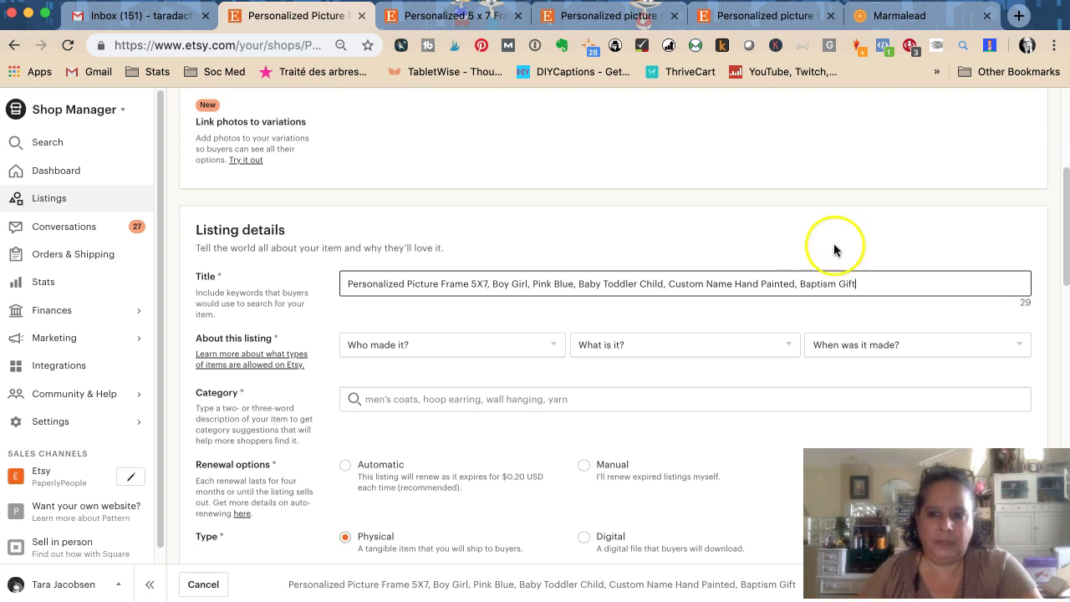
Insert "Christening" between "Baptism" and "Gift" in the draft listing title.
{"action": "left_click", "coordinate": [840, 284]}
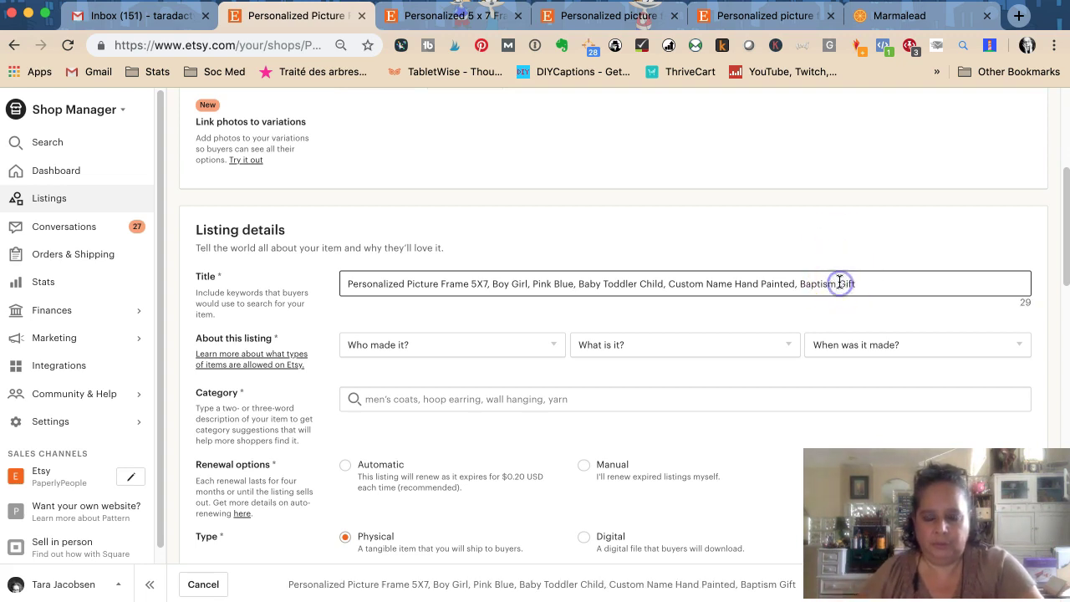
{"action": "type", "text": "Christen"}
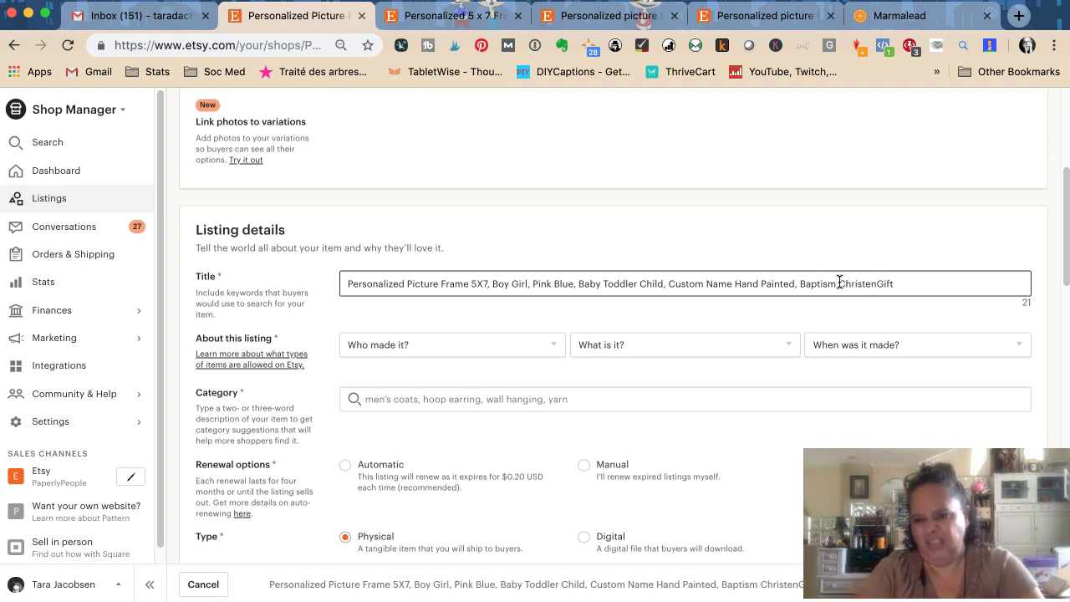
{"action": "type", "text": "ing"}
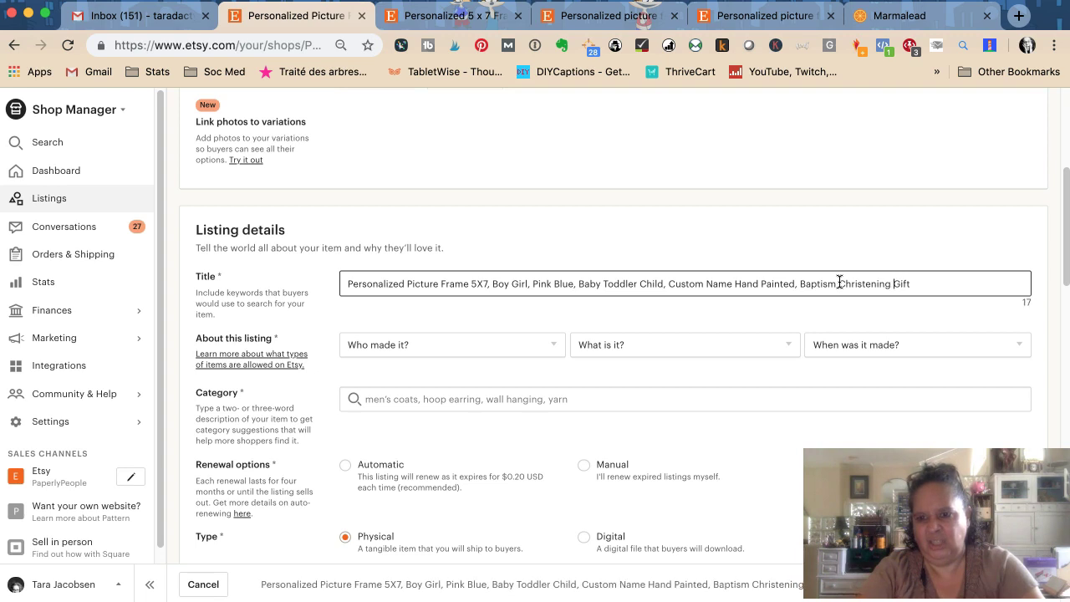
Examine the "personalized picture frame baby" search results for more descriptive words, such as materials, that suit the 5 x 7 frame.
{"action": "left_click", "coordinate": [443, 17]}
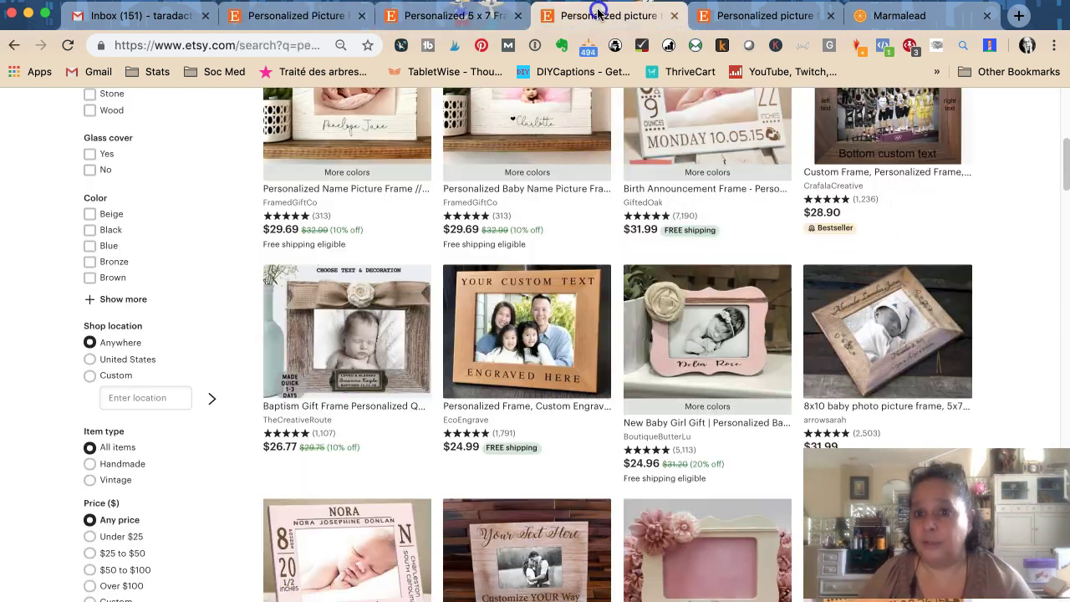
{"action": "left_click", "coordinate": [612, 15]}
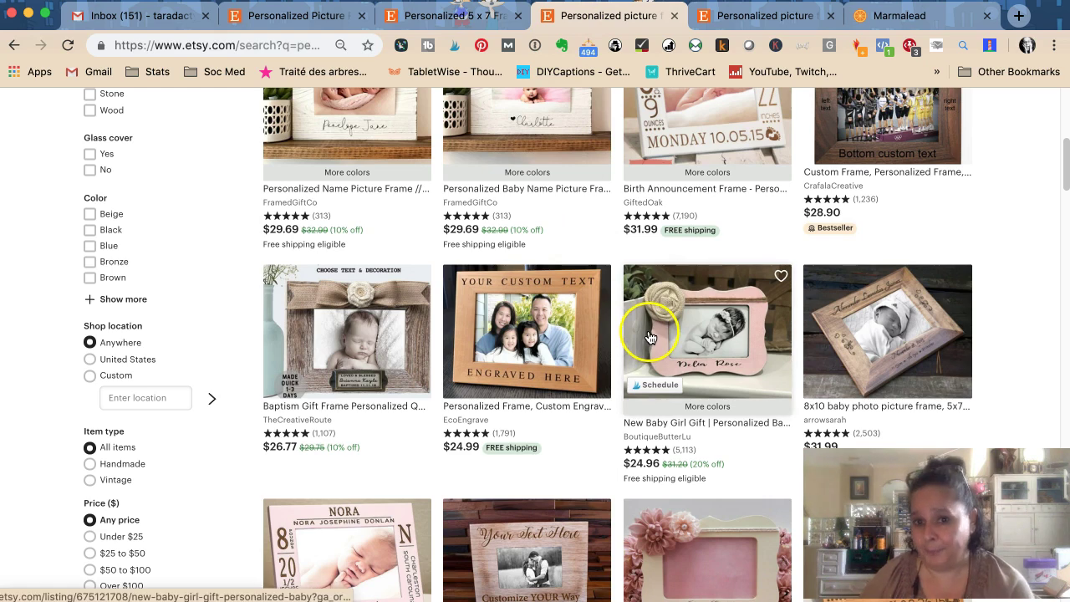
{"action": "scroll", "coordinate": [652, 338], "scroll_direction": "down", "scroll_amount": 3}
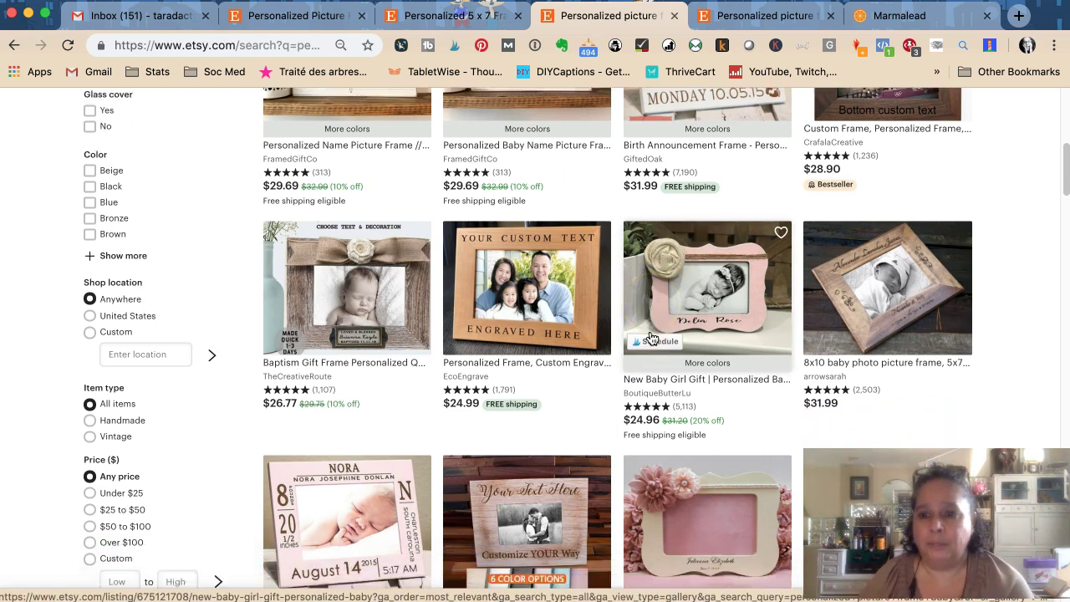
{"action": "scroll", "coordinate": [652, 338], "scroll_direction": "down", "scroll_amount": 4}
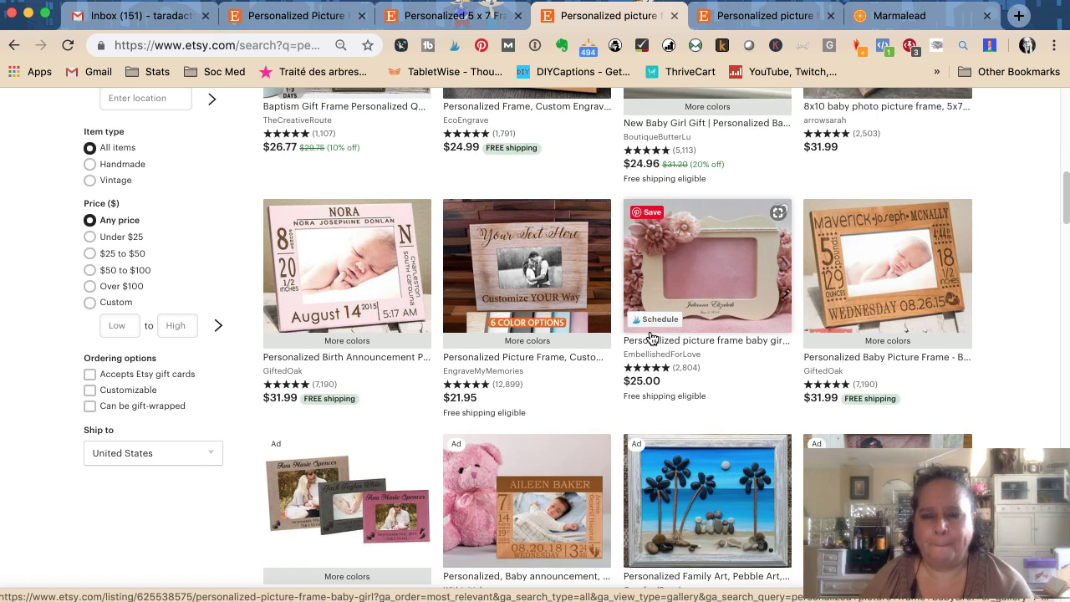
{"action": "scroll", "coordinate": [652, 338], "scroll_direction": "down", "scroll_amount": 1}
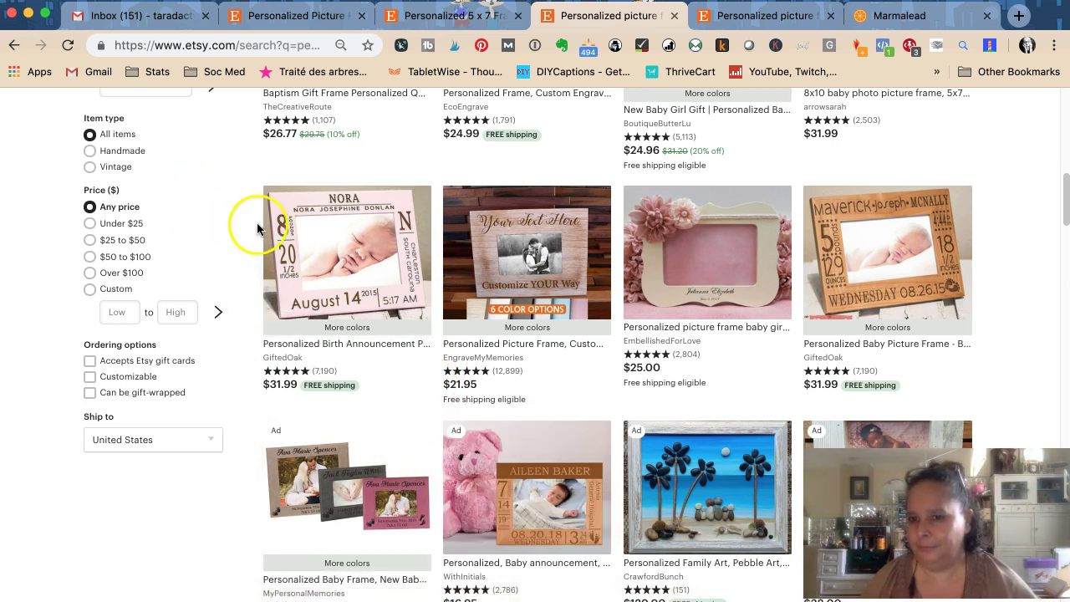
{"action": "scroll", "coordinate": [221, 301], "scroll_direction": "down", "scroll_amount": 3}
{"action": "scroll", "coordinate": [223, 324], "scroll_direction": "down", "scroll_amount": 5}
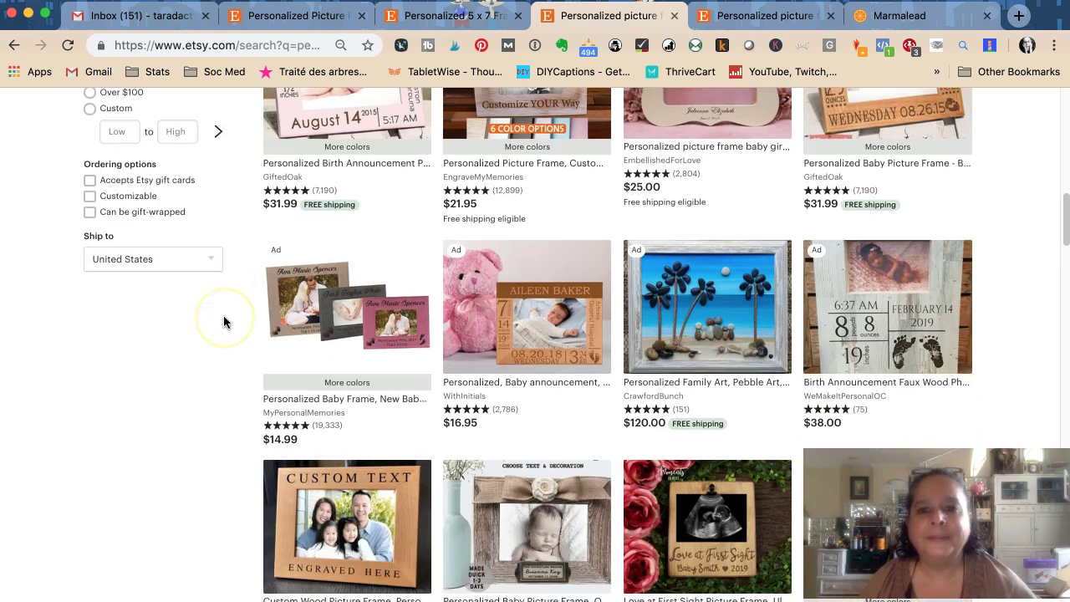
{"action": "scroll", "coordinate": [224, 321], "scroll_direction": "down", "scroll_amount": 6}
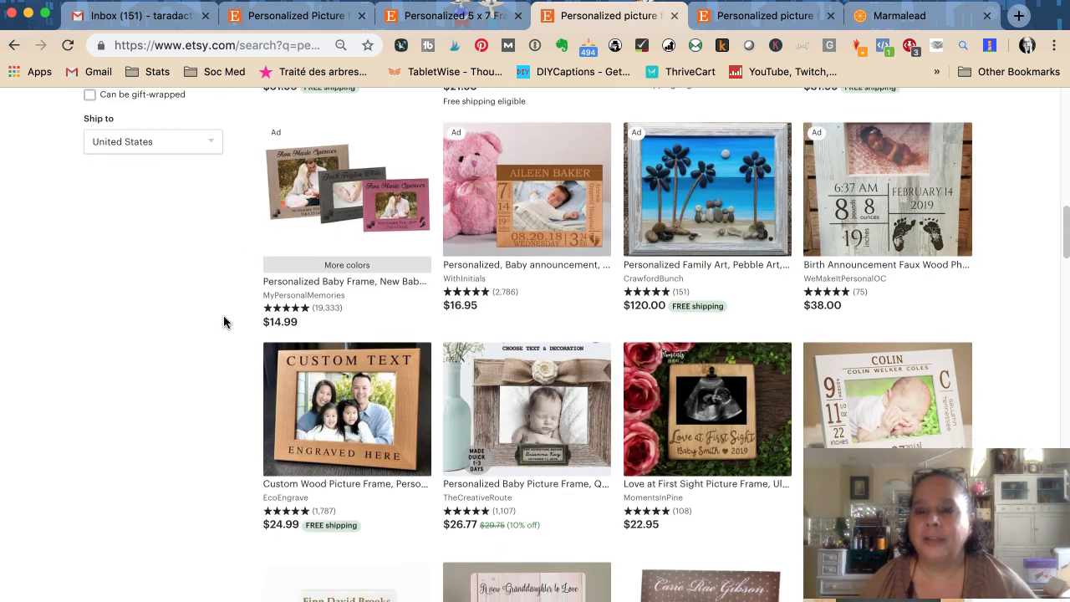
{"action": "scroll", "coordinate": [223, 321], "scroll_direction": "down", "scroll_amount": 3}
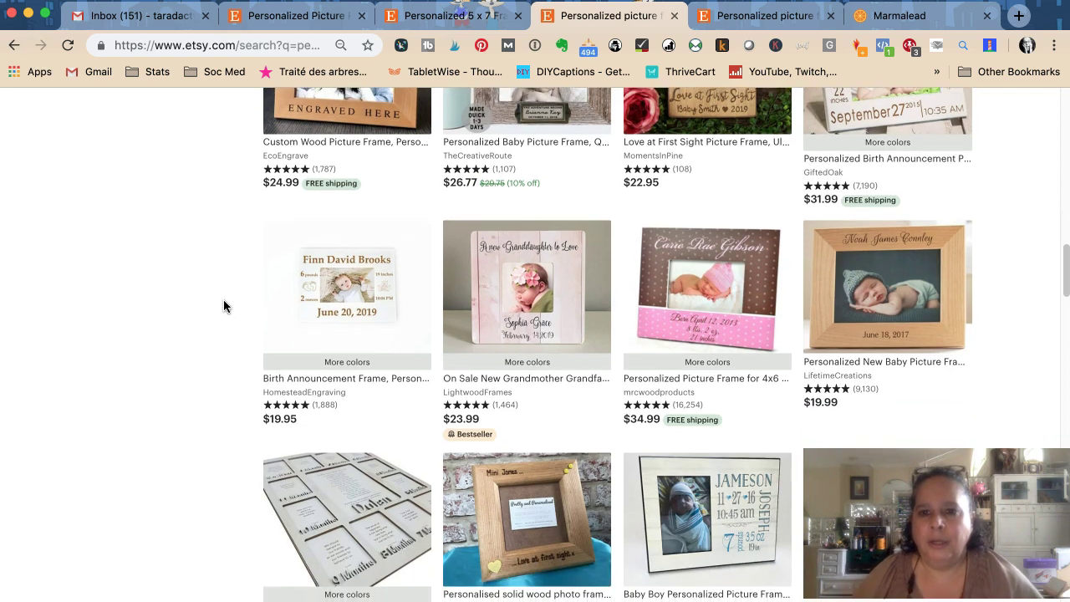
{"action": "scroll", "coordinate": [224, 309], "scroll_direction": "down", "scroll_amount": 2}
{"action": "scroll", "coordinate": [224, 301], "scroll_direction": "down", "scroll_amount": 4}
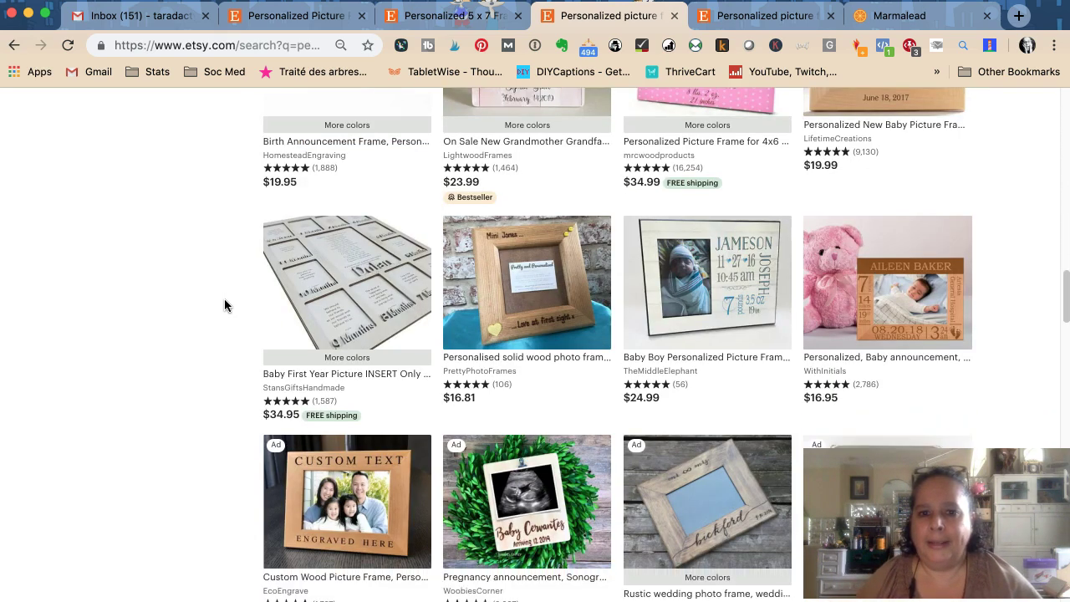
{"action": "scroll", "coordinate": [224, 305], "scroll_direction": "down", "scroll_amount": 1}
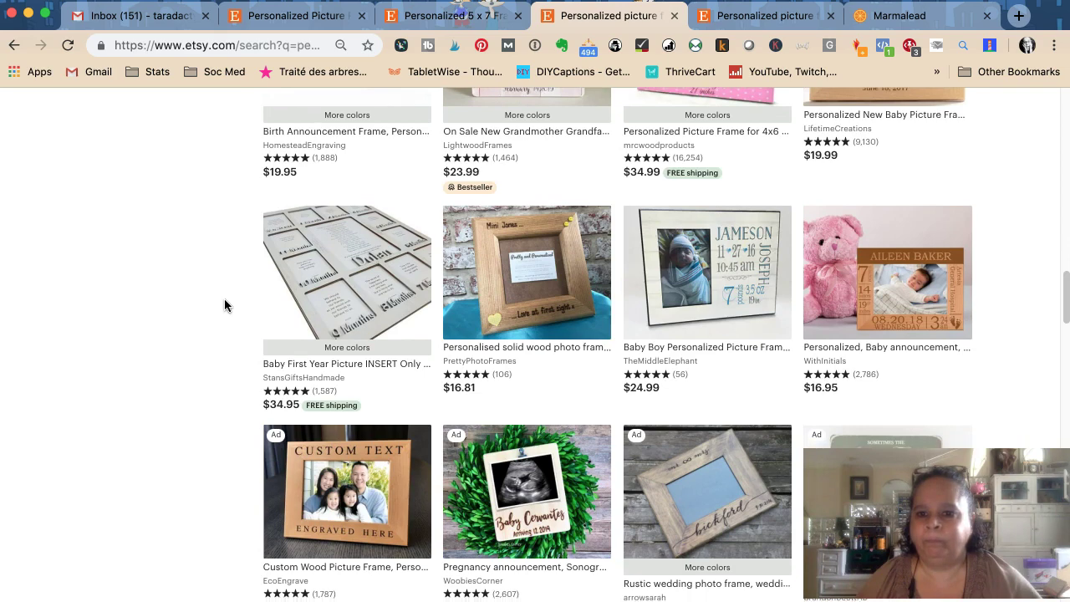
{"action": "scroll", "coordinate": [225, 305], "scroll_direction": "down", "scroll_amount": 9}
{"action": "scroll", "coordinate": [224, 303], "scroll_direction": "down", "scroll_amount": 3}
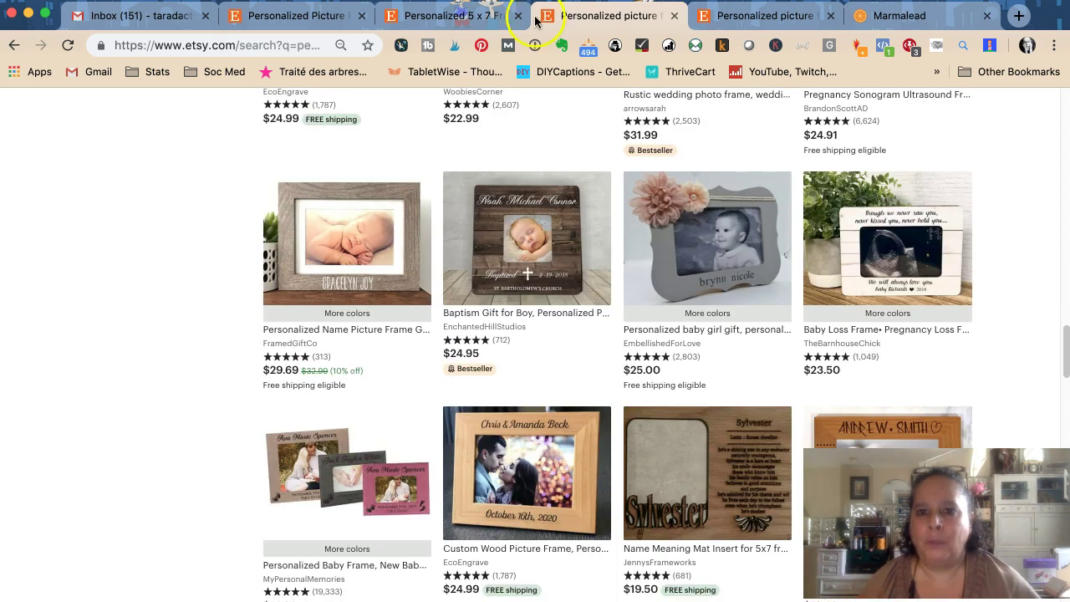
Add "Ceramic" directly after "Hand Painted" in the draft title, keeping a comma before "Baptism Christening Gift".
{"action": "left_click", "coordinate": [304, 25]}
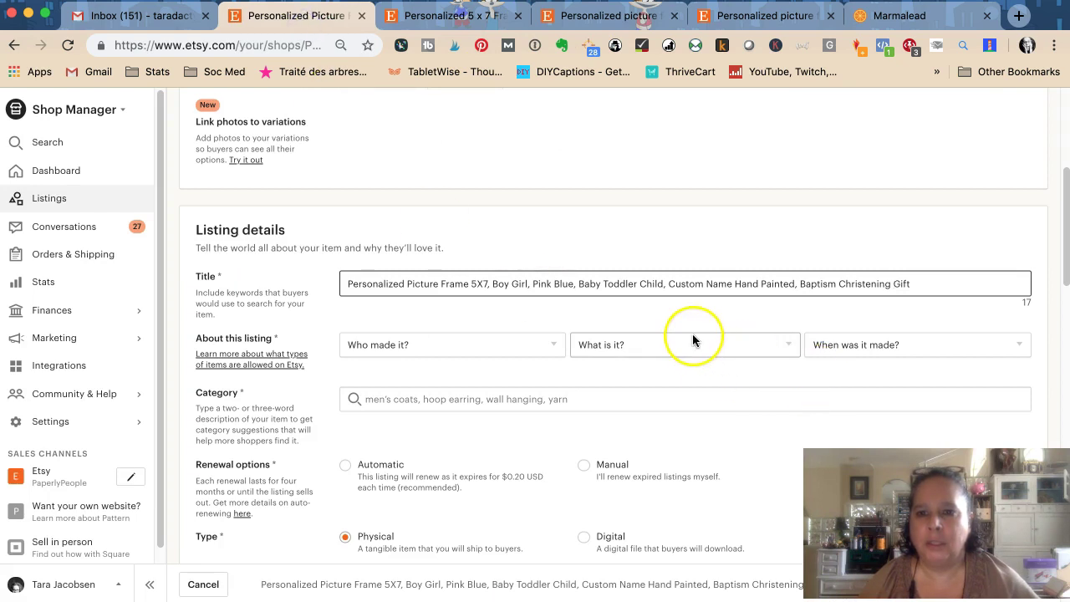
{"action": "left_click", "coordinate": [794, 283]}
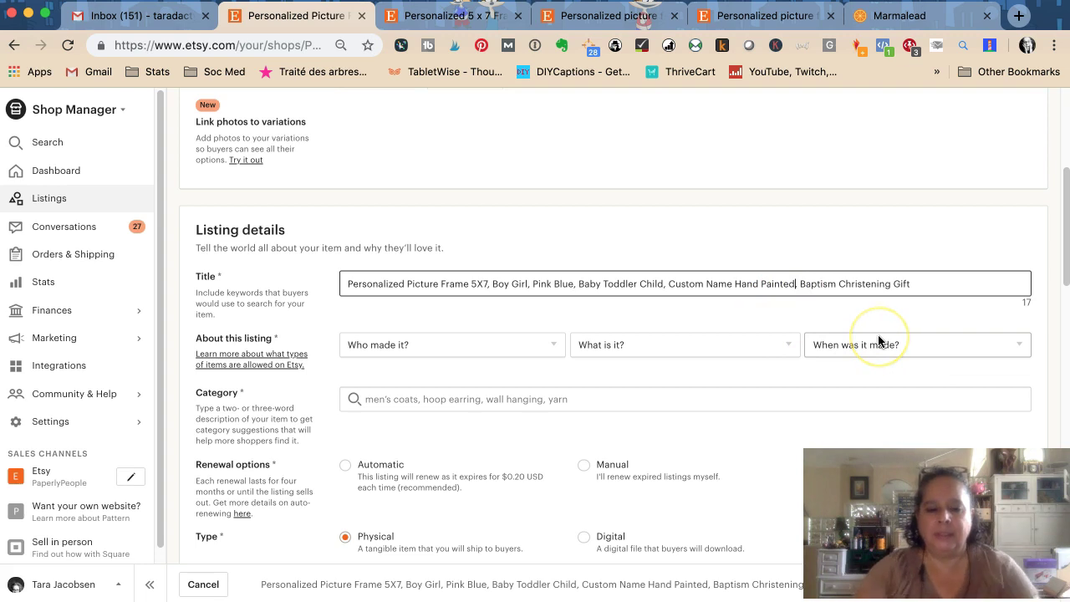
{"action": "key", "text": "BackSpace"}
{"action": "type", "text": "Ceramic"}
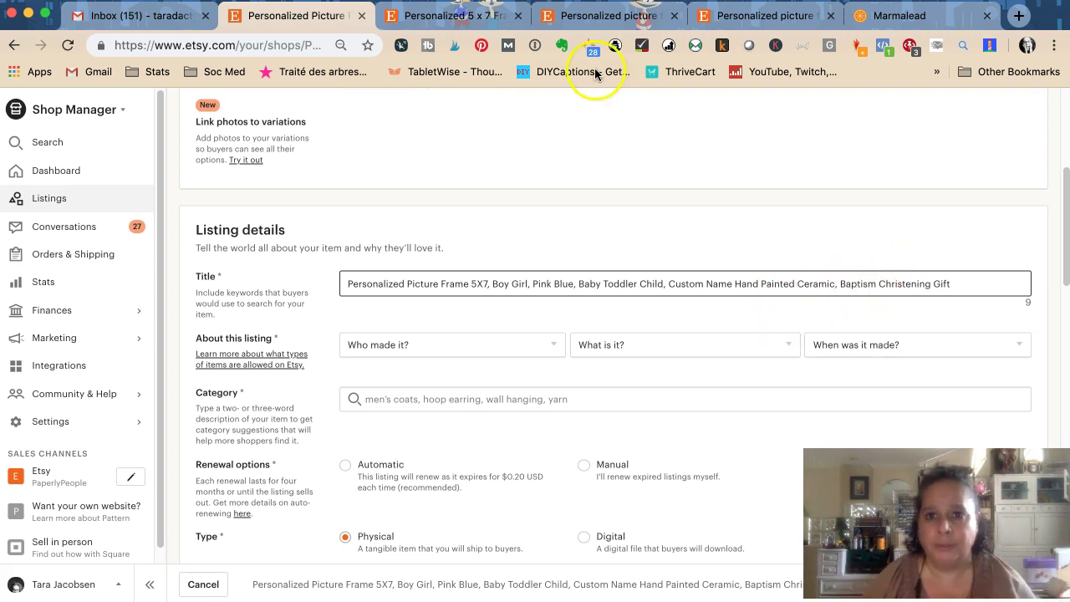
Shorten the grandparent frame search to "personalized picture frame" and refine it to "personalized picture frame ceramic".
{"action": "left_click", "coordinate": [791, 27]}
{"action": "scroll", "coordinate": [288, 171], "scroll_direction": "up", "scroll_amount": 5}
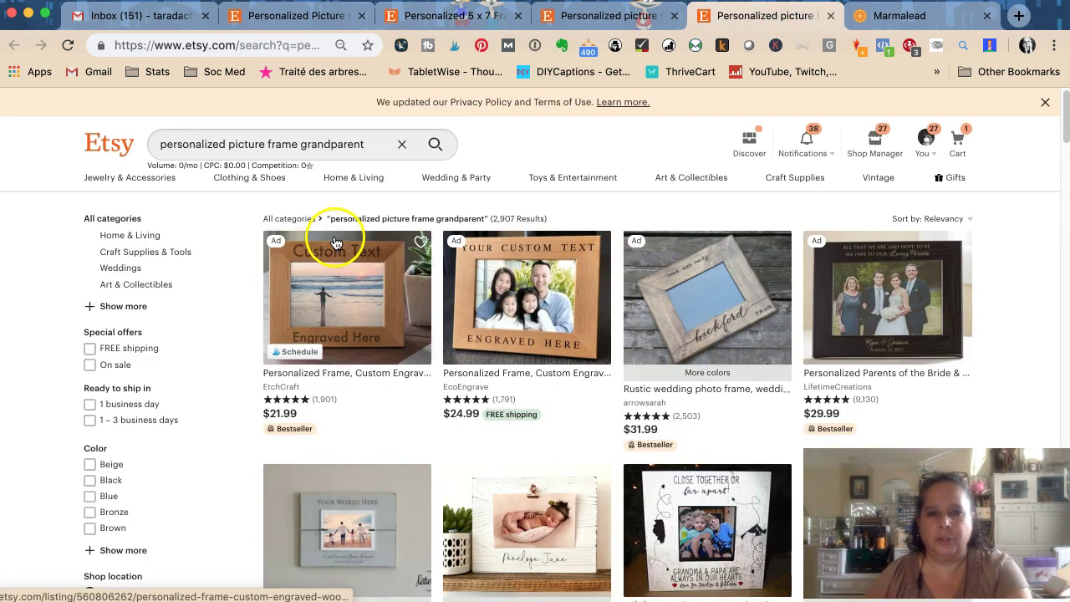
{"action": "double_click", "coordinate": [306, 144]}
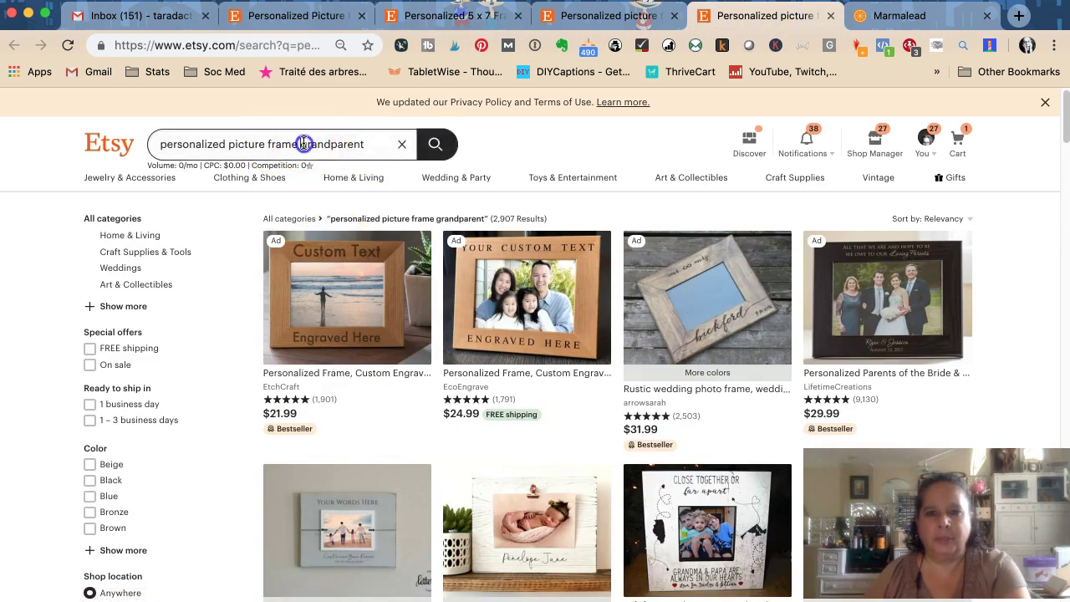
{"action": "left_click", "coordinate": [439, 148]}
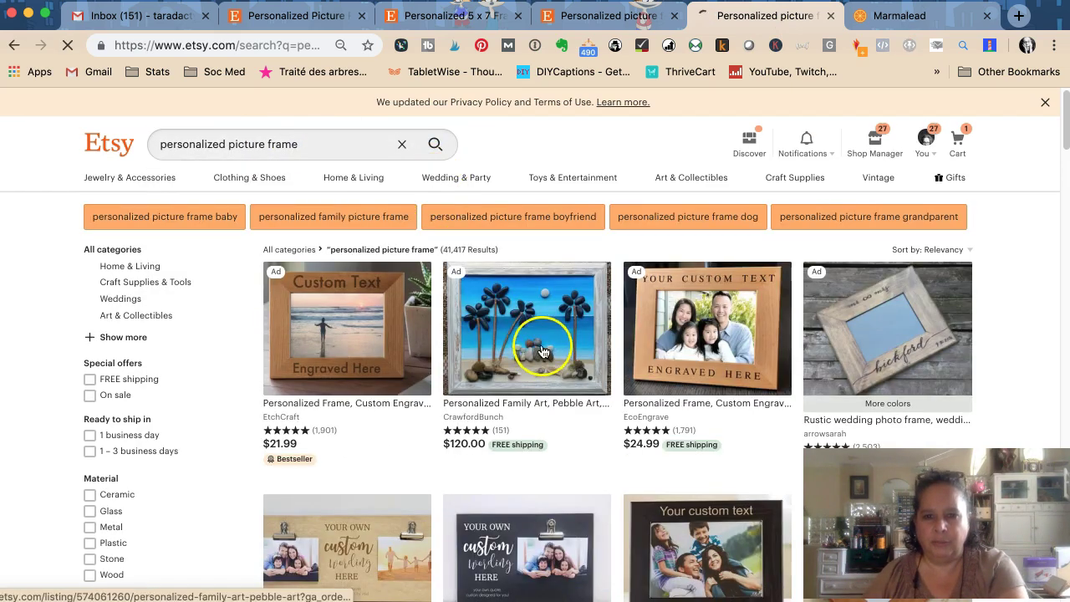
{"action": "left_click", "coordinate": [332, 148]}
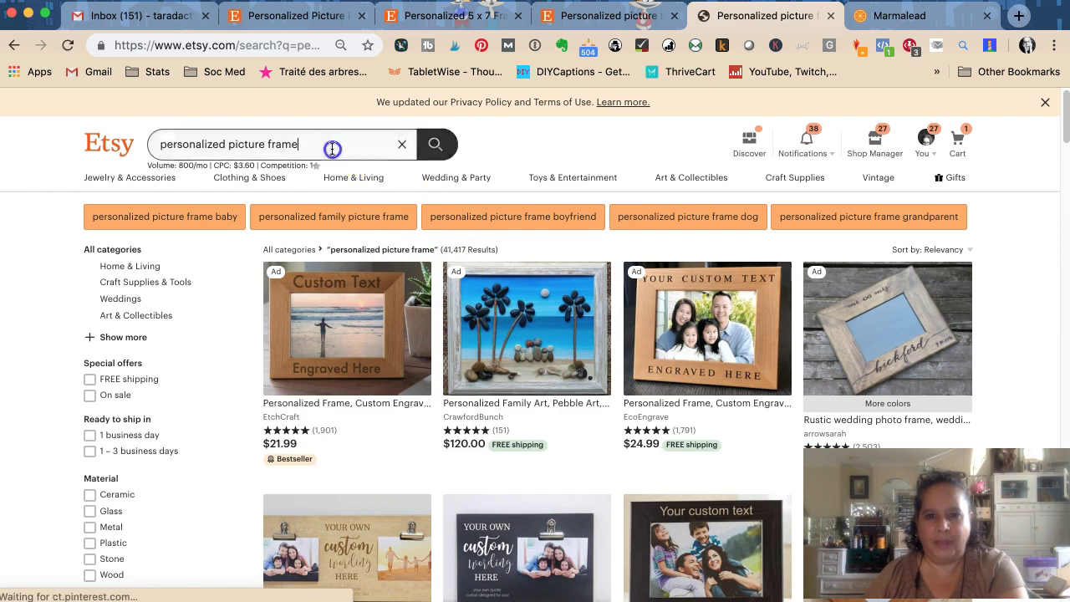
{"action": "type", "text": "ceramic"}
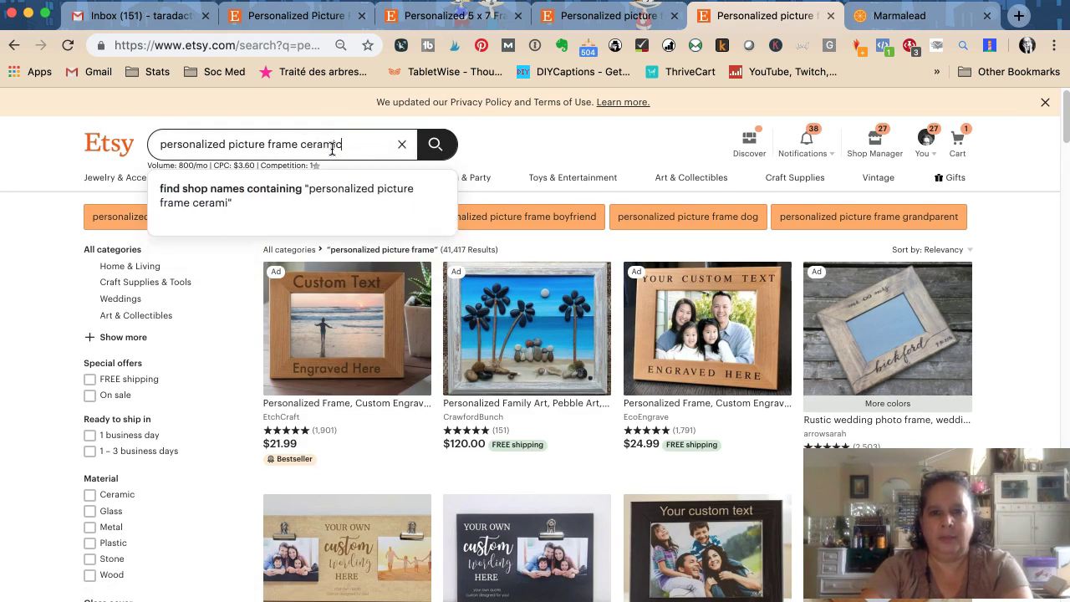
{"action": "key", "text": "Return"}
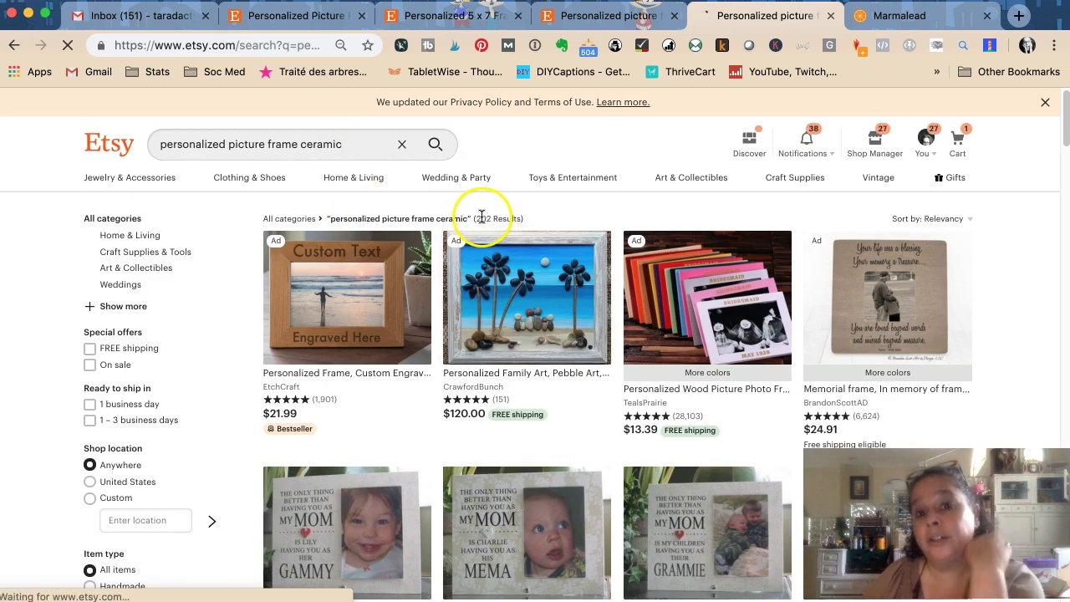
Examine the ceramic picture frame results for comparable products and locate the Personalized 5 x 7 Frame among them.
{"action": "scroll", "coordinate": [433, 301], "scroll_direction": "down", "scroll_amount": 5}
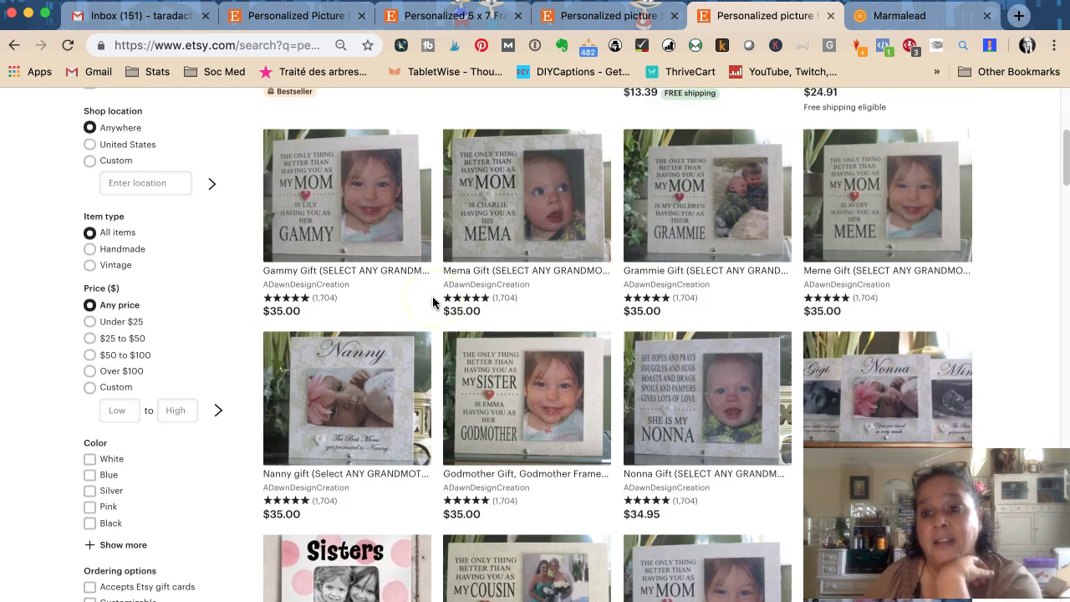
{"action": "scroll", "coordinate": [433, 301], "scroll_direction": "down", "scroll_amount": 5}
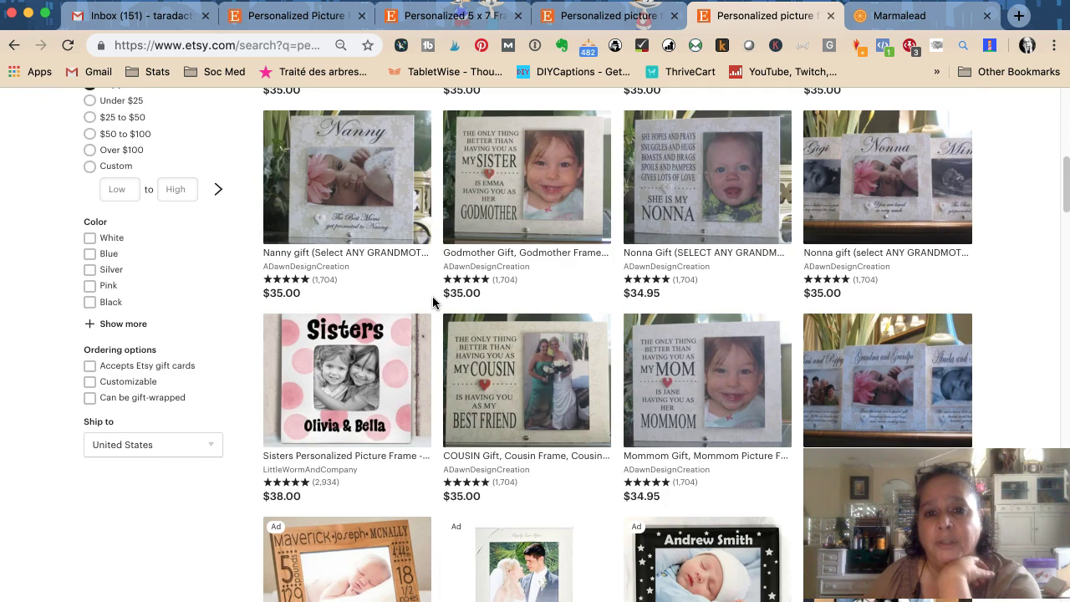
{"action": "scroll", "coordinate": [432, 301], "scroll_direction": "down", "scroll_amount": 3}
{"action": "scroll", "coordinate": [433, 301], "scroll_direction": "down", "scroll_amount": 5}
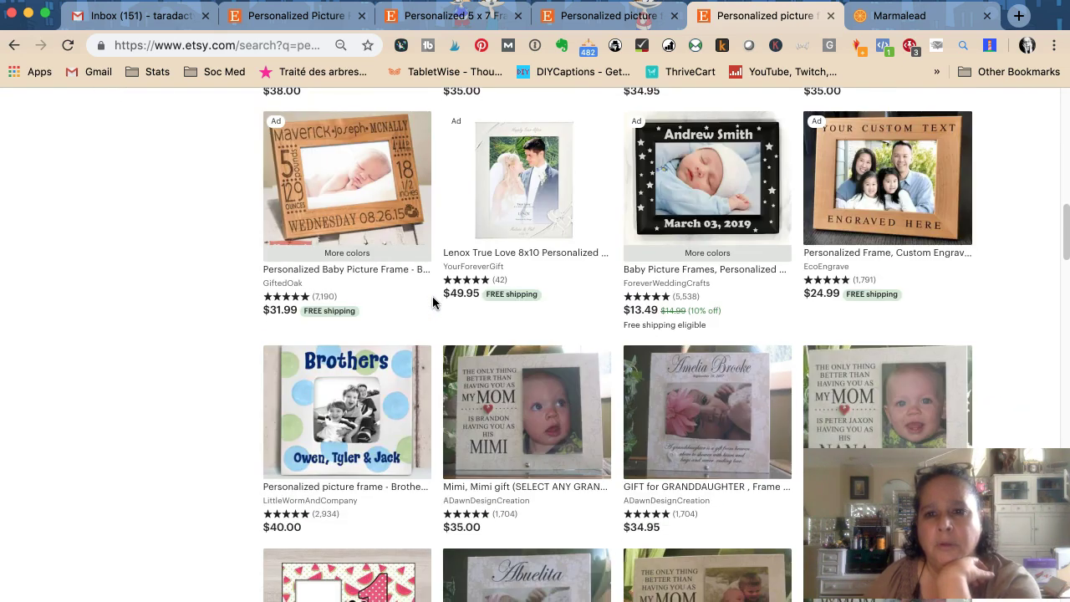
{"action": "scroll", "coordinate": [433, 299], "scroll_direction": "down", "scroll_amount": 6}
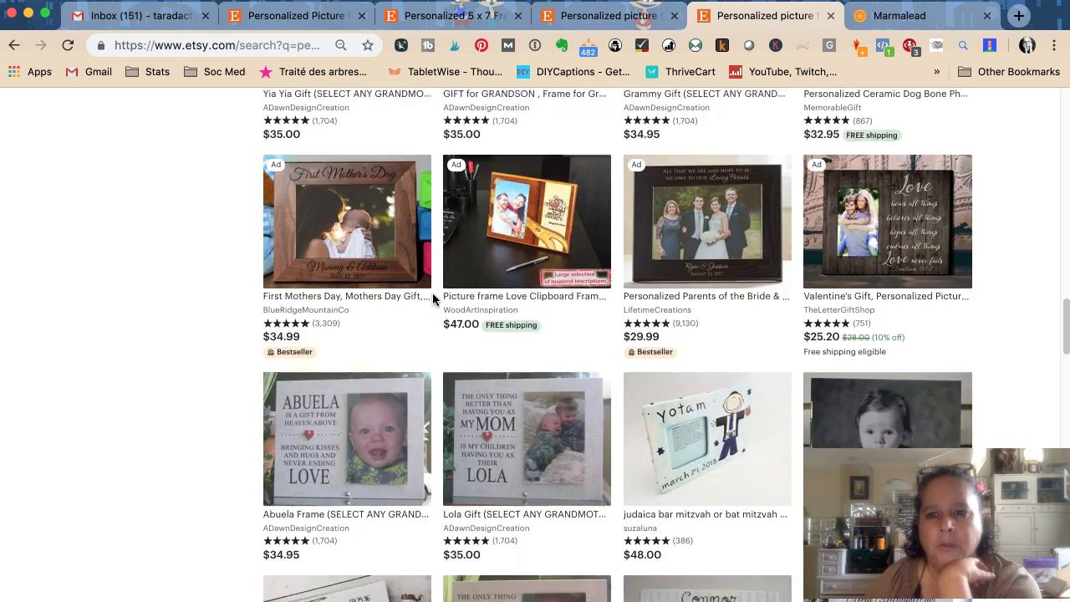
{"action": "scroll", "coordinate": [433, 299], "scroll_direction": "down", "scroll_amount": 5}
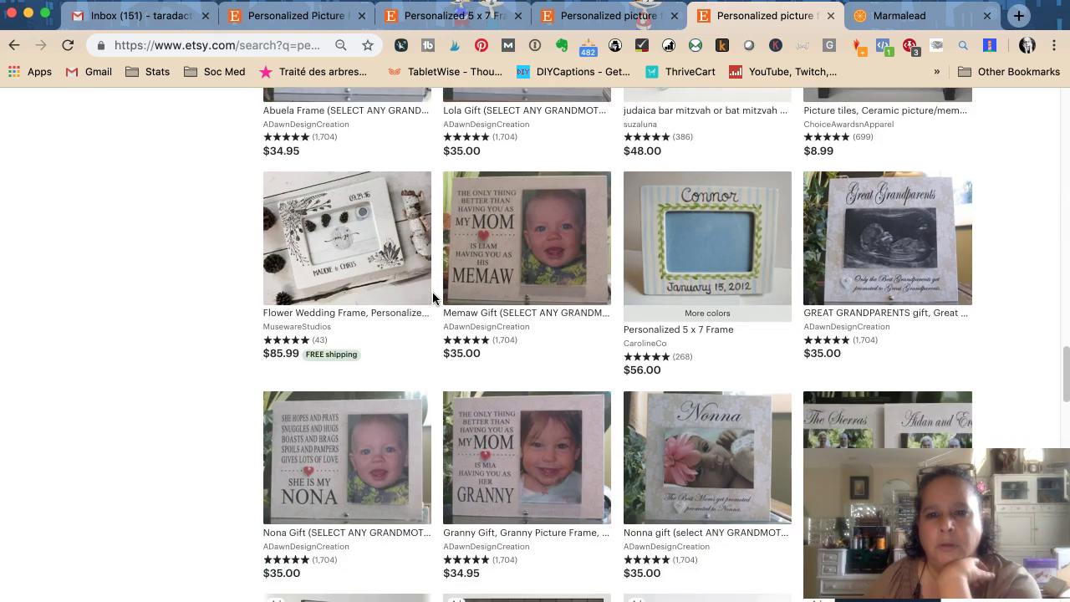
{"action": "scroll", "coordinate": [432, 292], "scroll_direction": "down", "scroll_amount": 4}
{"action": "scroll", "coordinate": [432, 291], "scroll_direction": "up", "scroll_amount": 4}
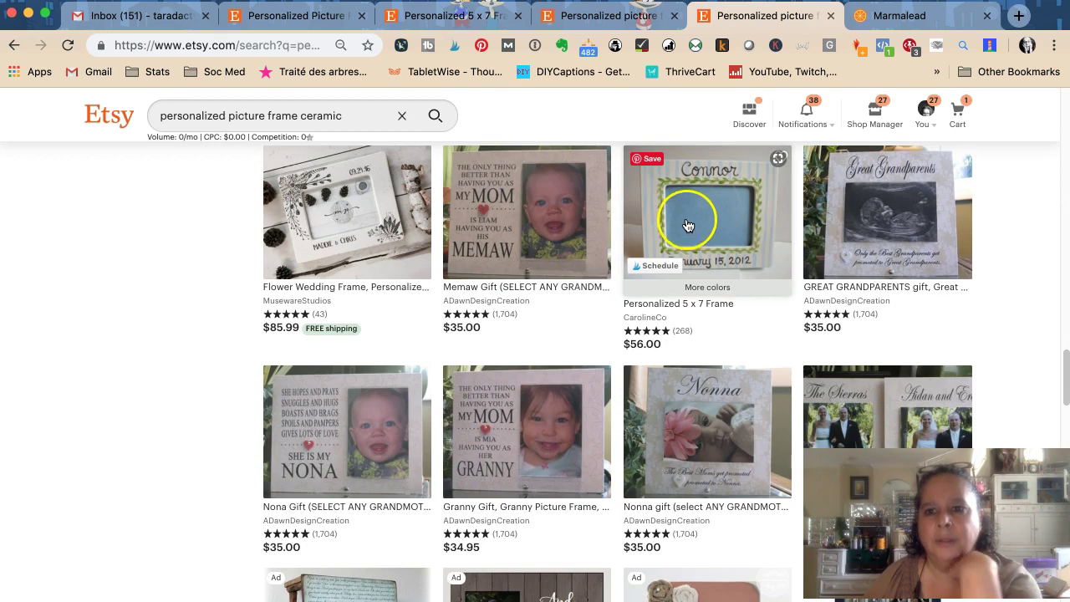
{"action": "scroll", "coordinate": [686, 259], "scroll_direction": "up", "scroll_amount": 1}
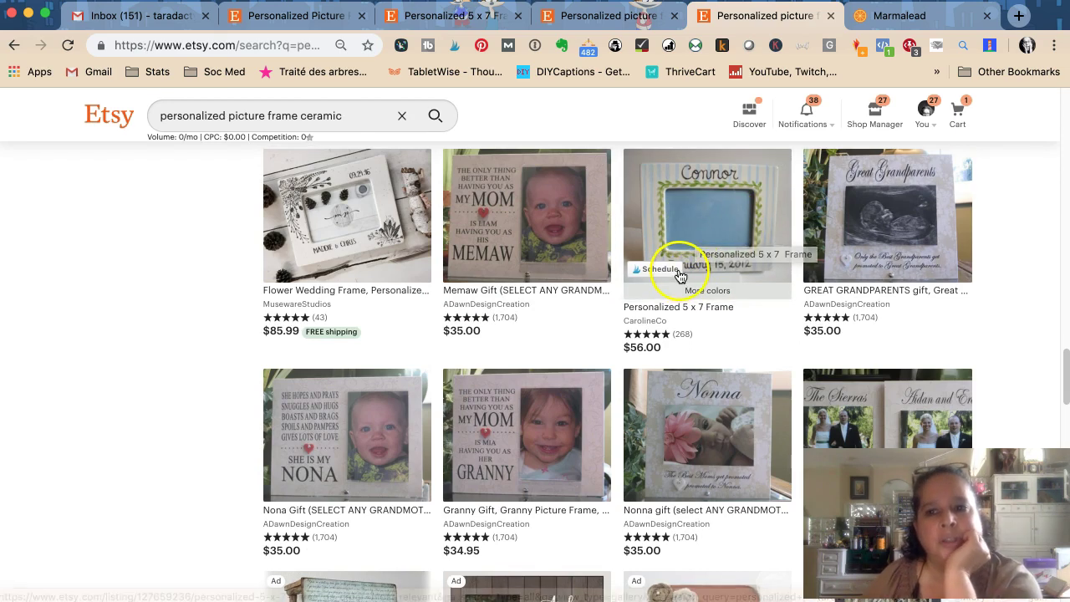
{"action": "scroll", "coordinate": [680, 274], "scroll_direction": "up", "scroll_amount": 10}
{"action": "scroll", "coordinate": [680, 274], "scroll_direction": "up", "scroll_amount": 15}
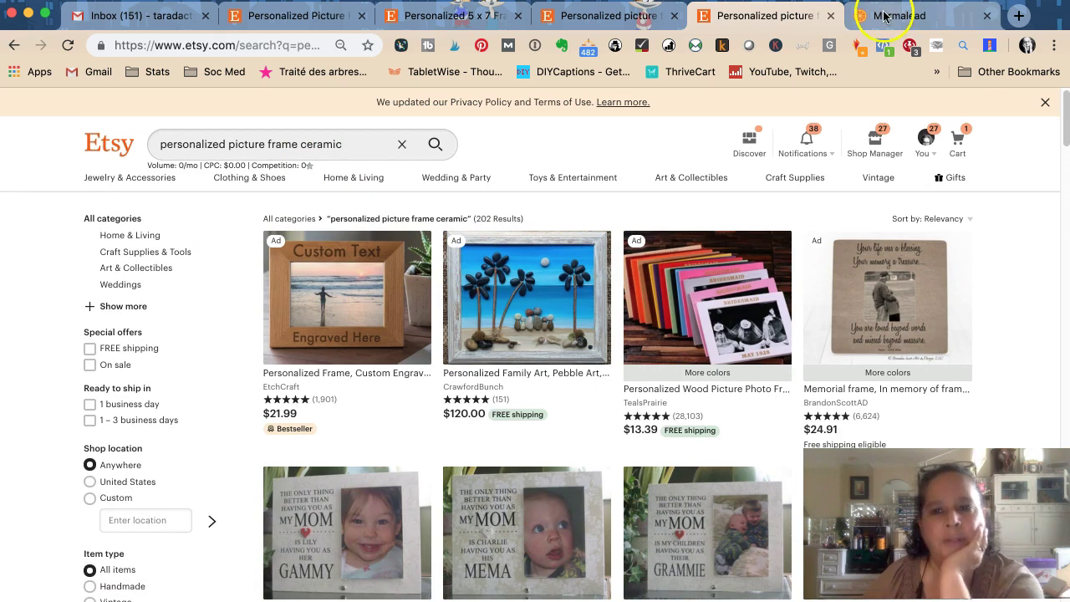
Replace the "personalized picture frame baby" search on Etsy with a search for "boy picture frame".
{"action": "left_click", "coordinate": [595, 15]}
{"action": "scroll", "coordinate": [646, 391], "scroll_direction": "down", "scroll_amount": 5}
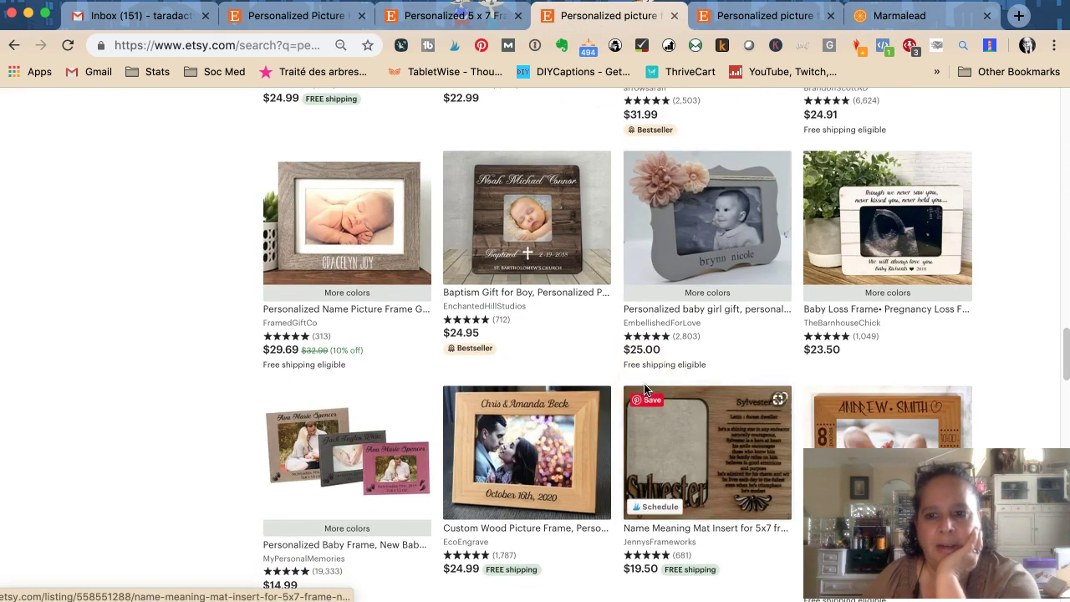
{"action": "scroll", "coordinate": [645, 392], "scroll_direction": "up", "scroll_amount": 5}
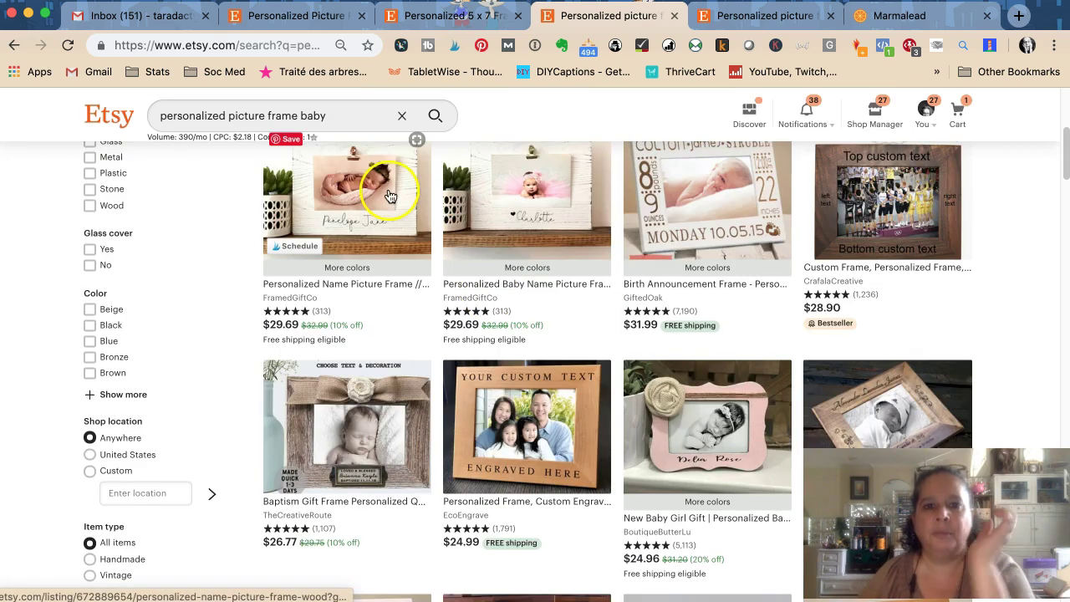
{"action": "triple_click", "coordinate": [264, 113]}
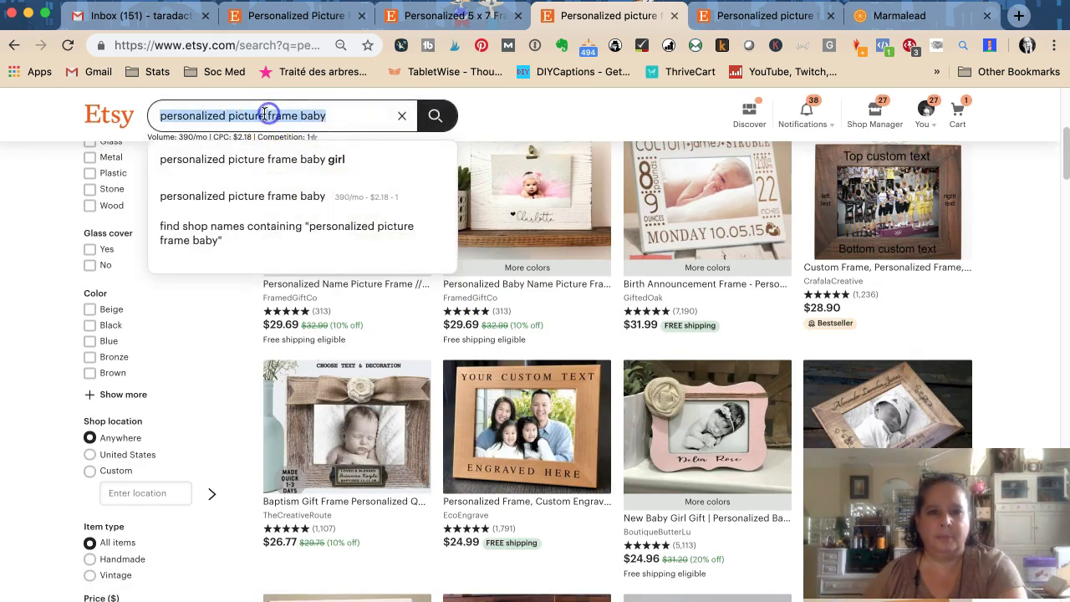
{"action": "type", "text": "boy picture f"}
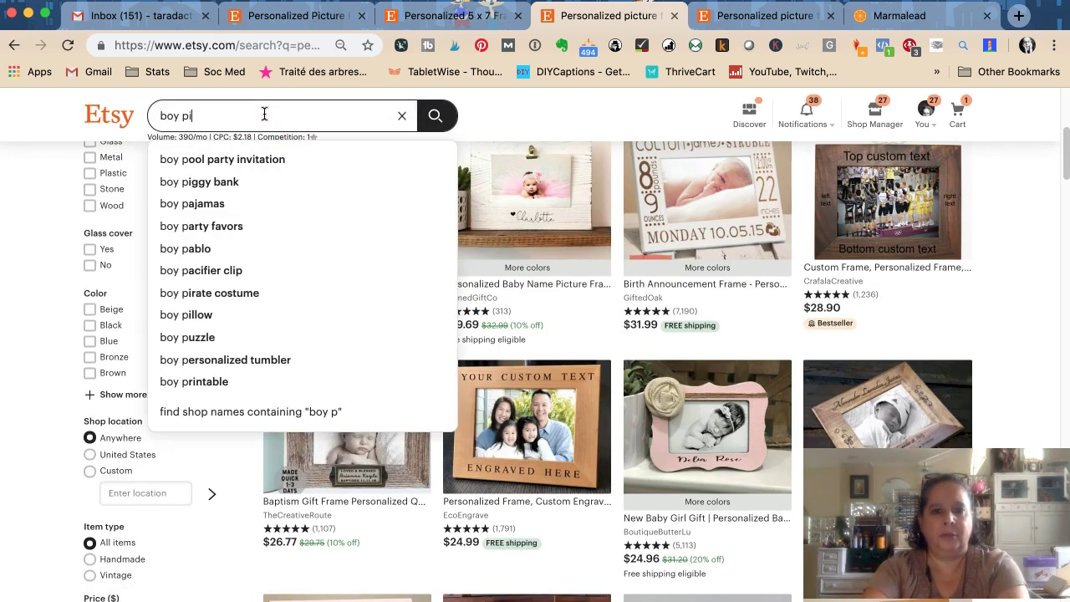
{"action": "type", "text": "rame"}
{"action": "key", "text": "Return"}
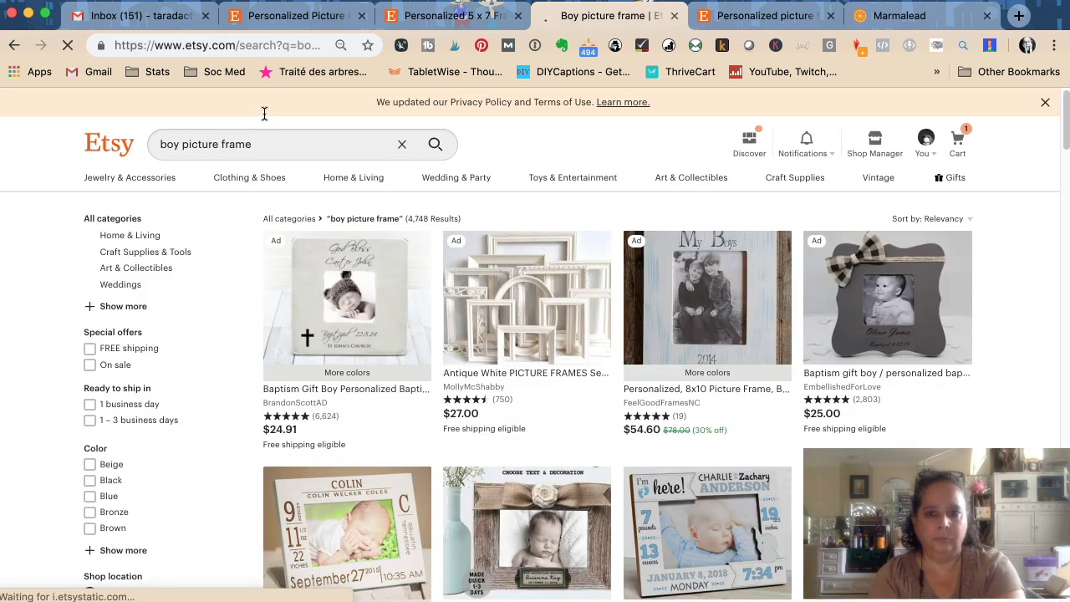
Examine the titles of the "boy picture frame" results for keyword ideas and compare them with the draft listing title.
{"action": "scroll", "coordinate": [566, 306], "scroll_direction": "down", "scroll_amount": 5}
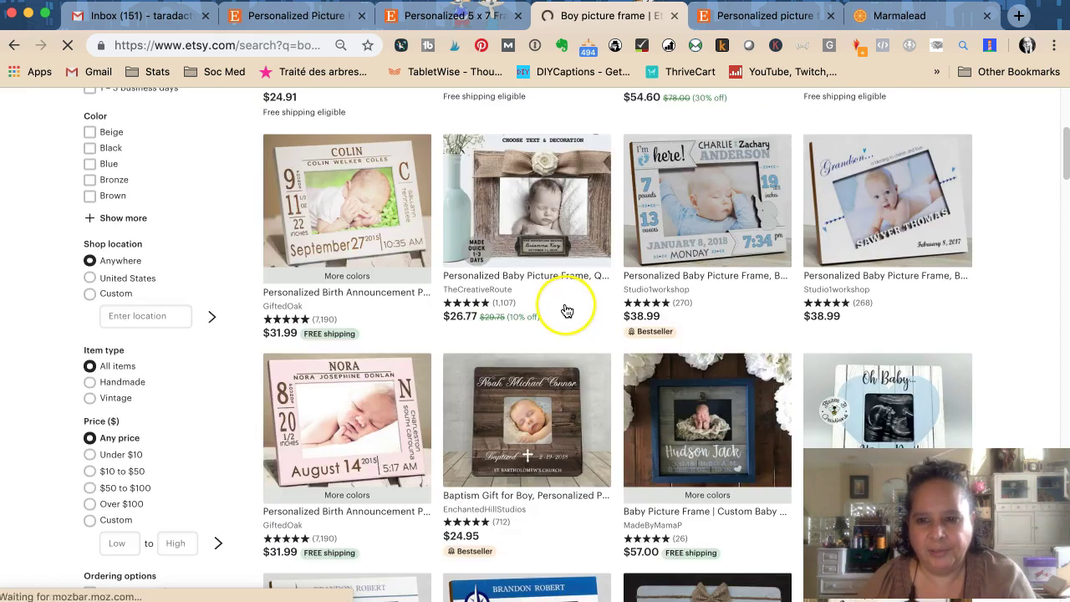
{"action": "scroll", "coordinate": [565, 309], "scroll_direction": "down", "scroll_amount": 2}
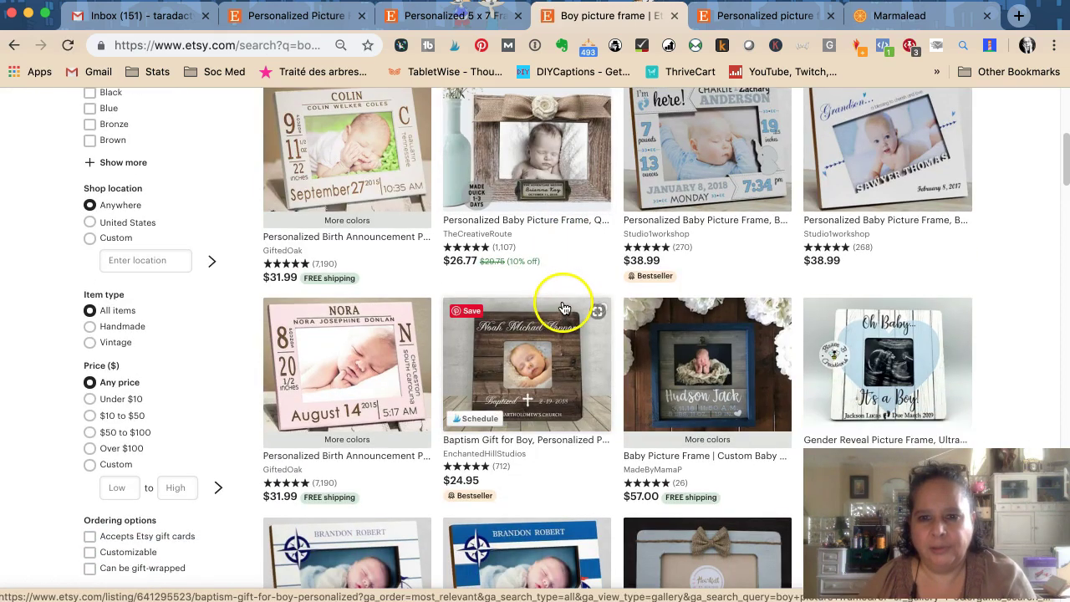
{"action": "scroll", "coordinate": [565, 310], "scroll_direction": "down", "scroll_amount": 1}
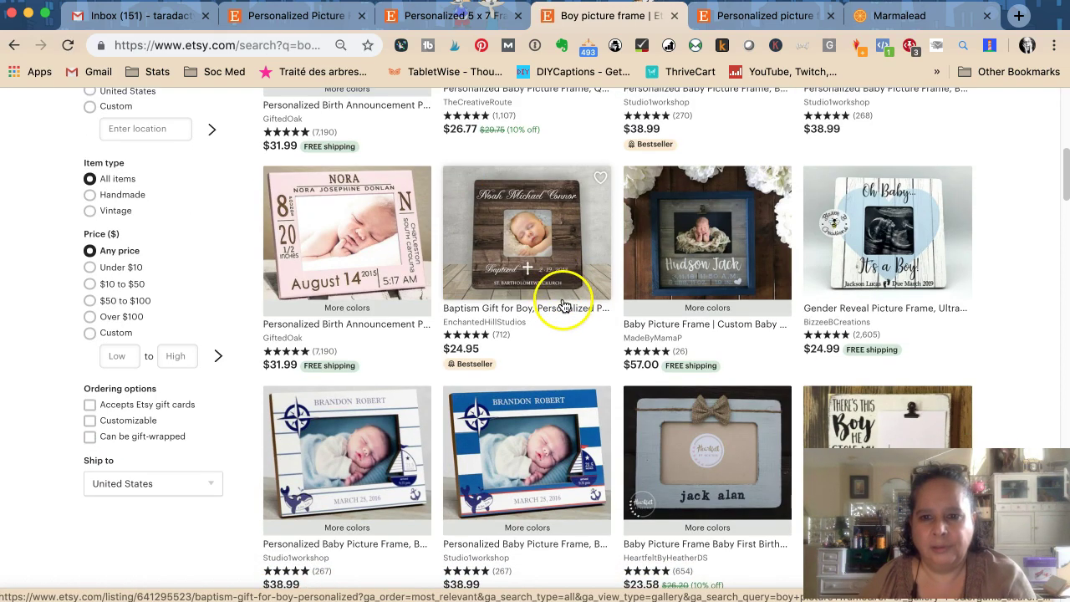
{"action": "scroll", "coordinate": [563, 310], "scroll_direction": "down", "scroll_amount": 1}
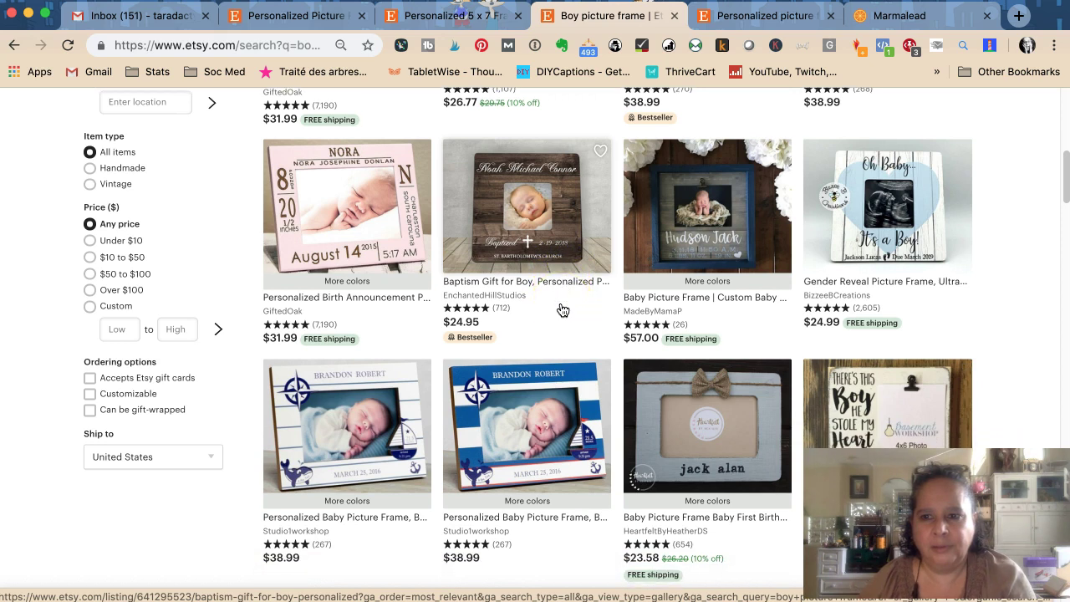
{"action": "scroll", "coordinate": [562, 311], "scroll_direction": "down", "scroll_amount": 1}
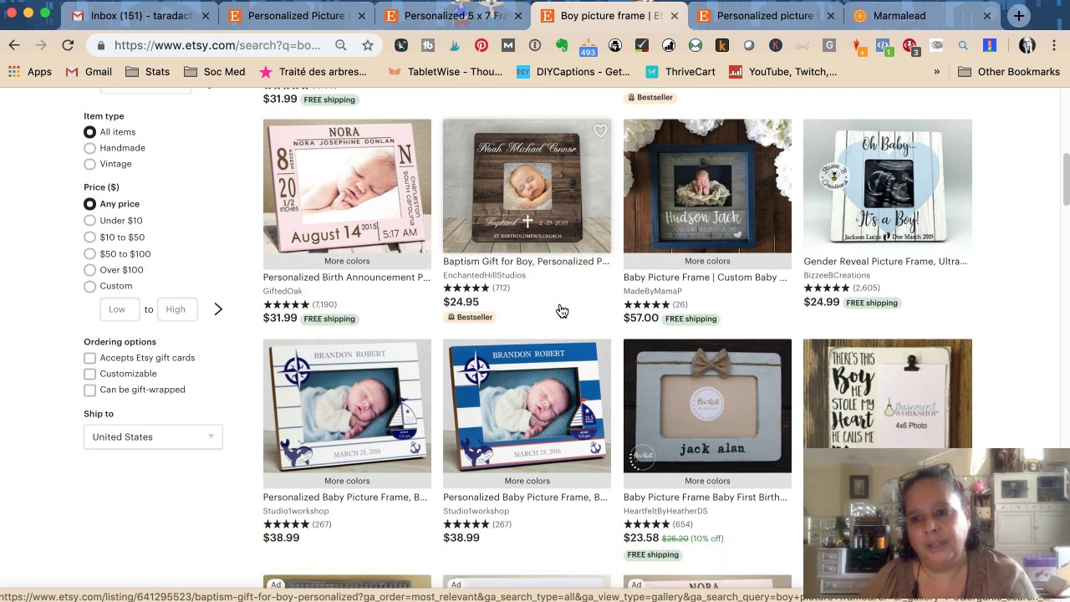
{"action": "scroll", "coordinate": [561, 311], "scroll_direction": "down", "scroll_amount": 3}
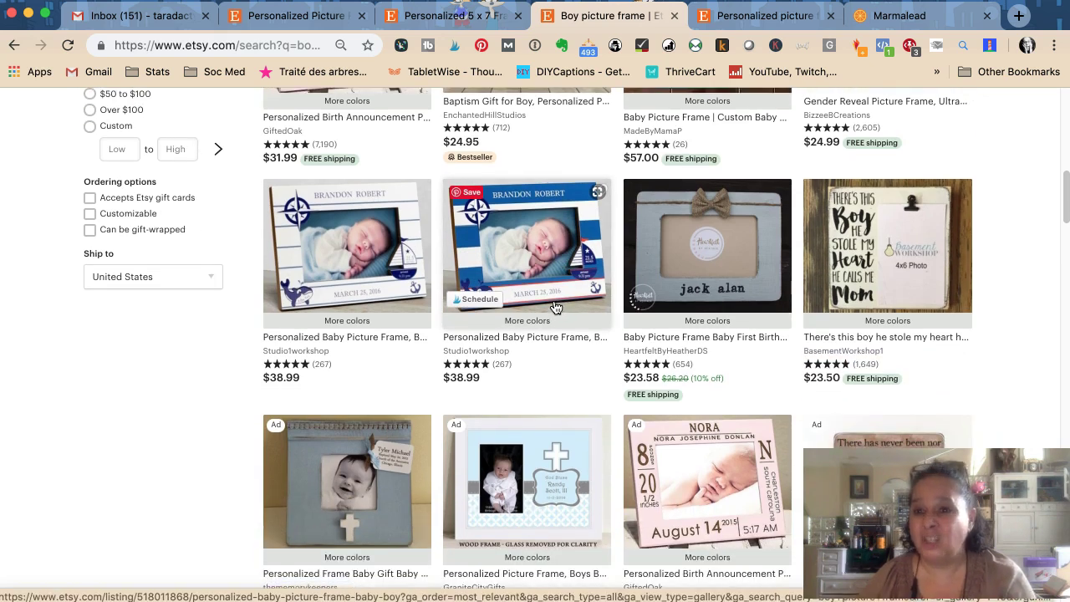
{"action": "scroll", "coordinate": [558, 309], "scroll_direction": "down", "scroll_amount": 1}
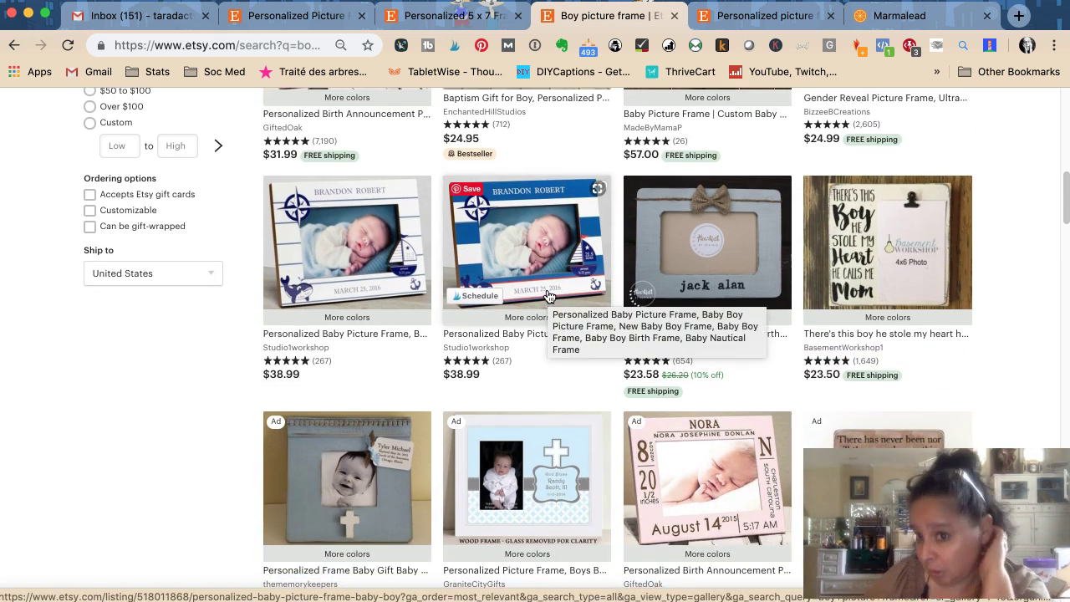
{"action": "scroll", "coordinate": [549, 288], "scroll_direction": "down", "scroll_amount": 5}
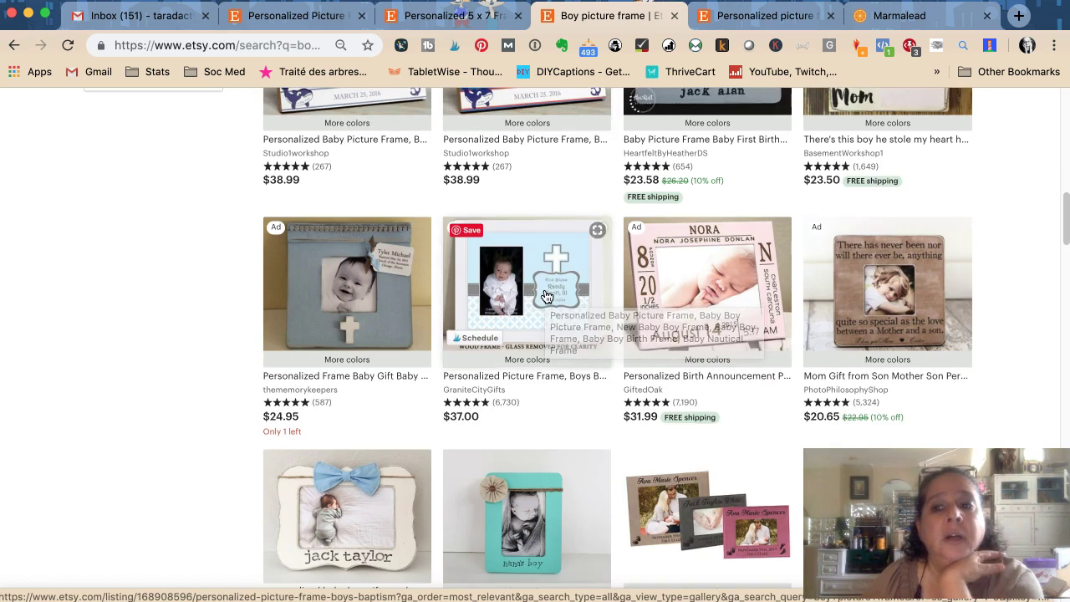
{"action": "scroll", "coordinate": [547, 297], "scroll_direction": "down", "scroll_amount": 2}
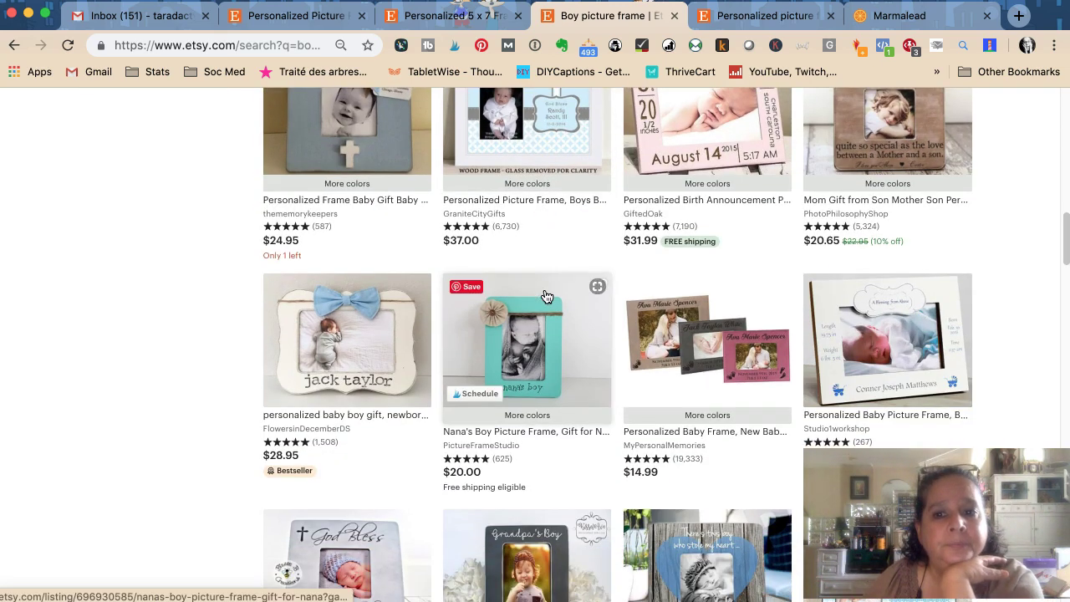
{"action": "scroll", "coordinate": [547, 296], "scroll_direction": "down", "scroll_amount": 2}
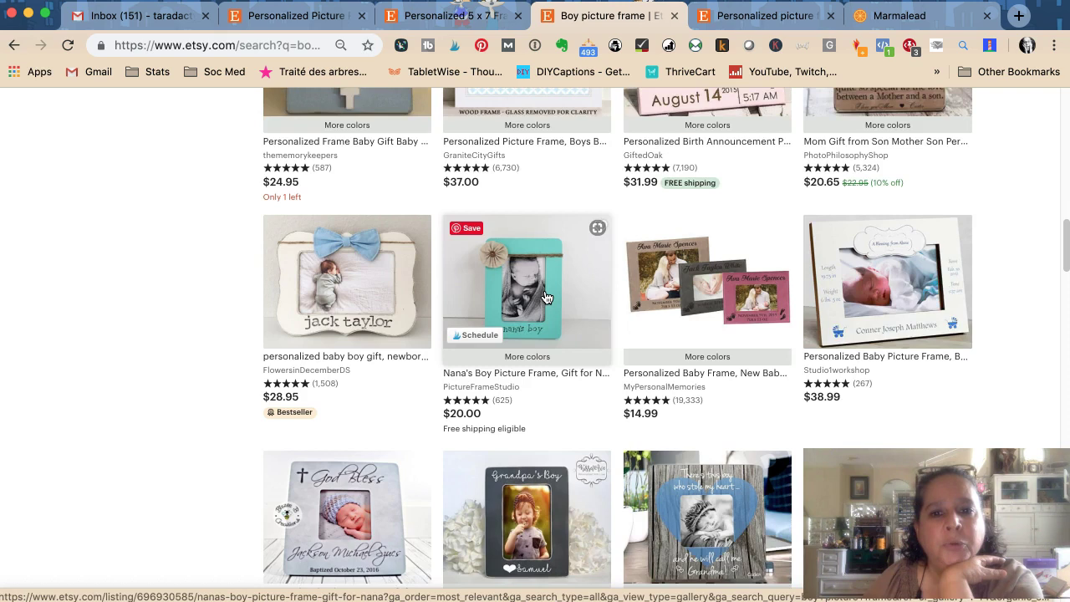
{"action": "scroll", "coordinate": [546, 297], "scroll_direction": "down", "scroll_amount": 1}
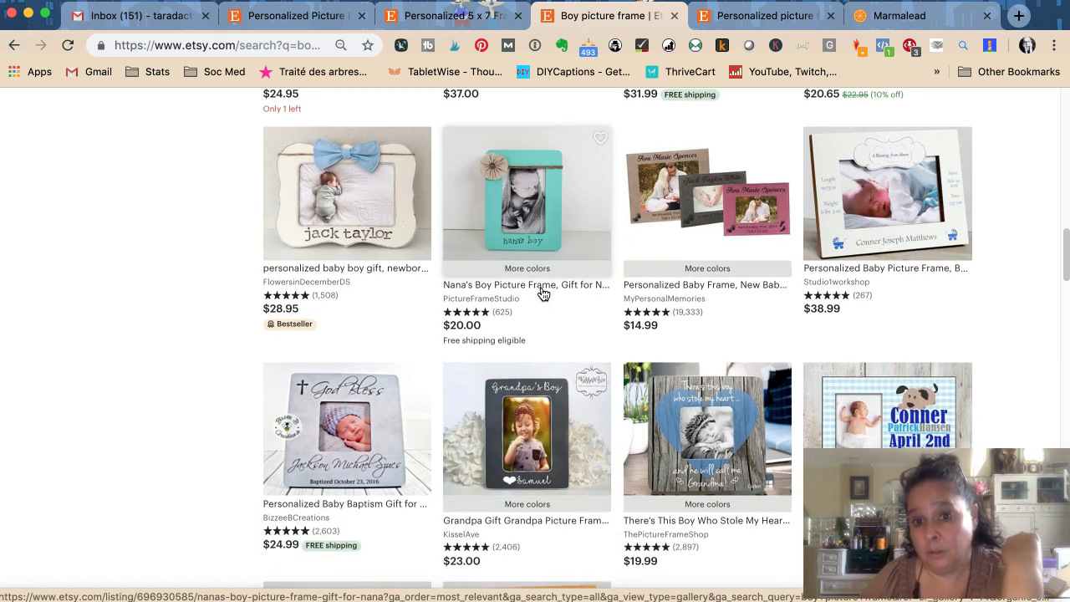
{"action": "scroll", "coordinate": [543, 295], "scroll_direction": "down", "scroll_amount": 2}
{"action": "scroll", "coordinate": [543, 295], "scroll_direction": "down", "scroll_amount": 2}
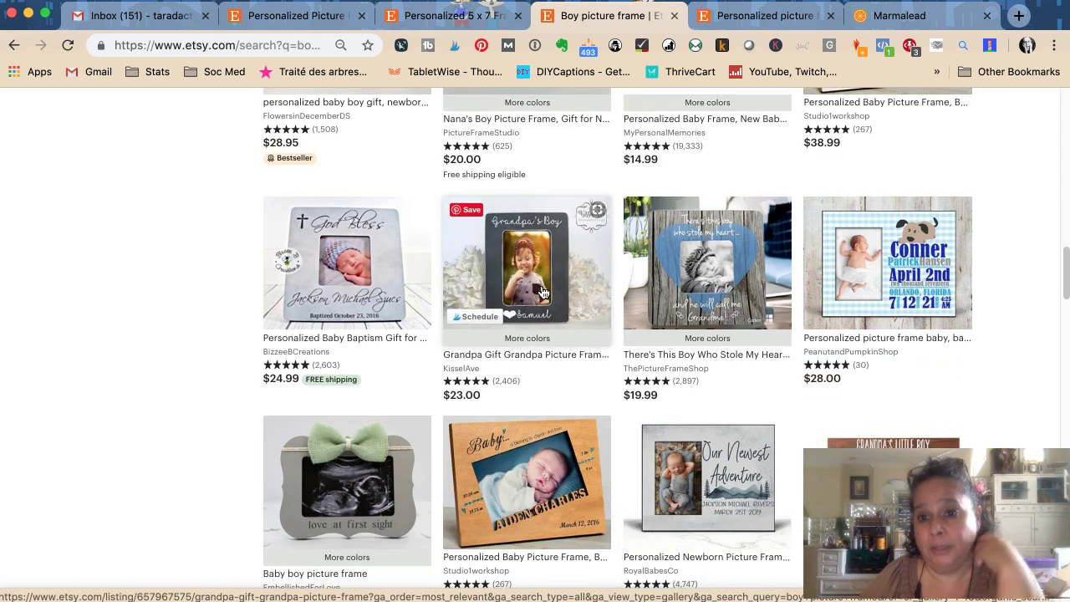
{"action": "scroll", "coordinate": [543, 292], "scroll_direction": "down", "scroll_amount": 4}
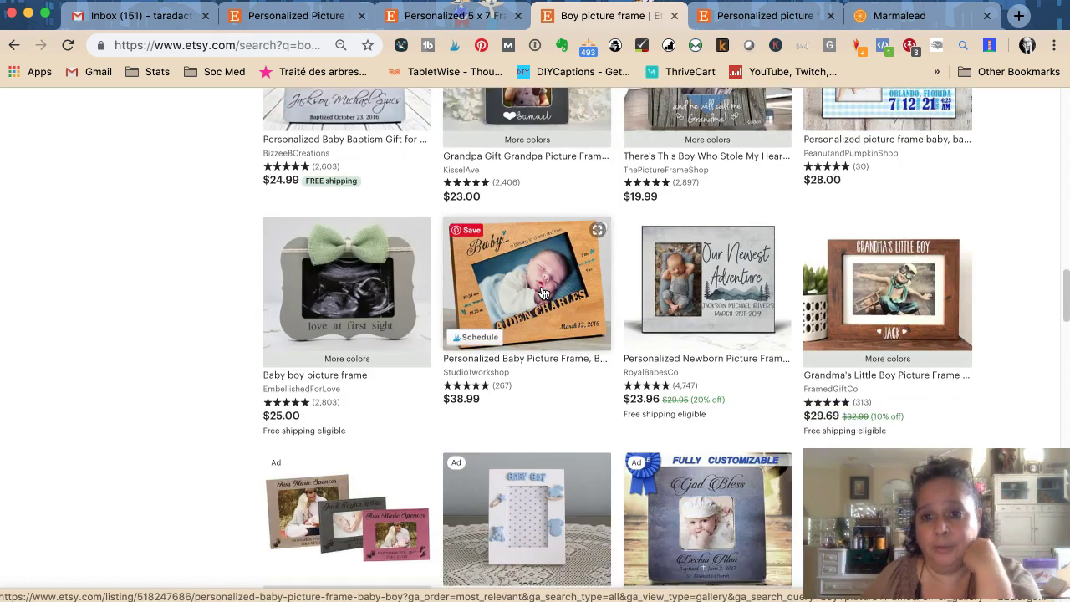
{"action": "scroll", "coordinate": [544, 293], "scroll_direction": "down", "scroll_amount": 2}
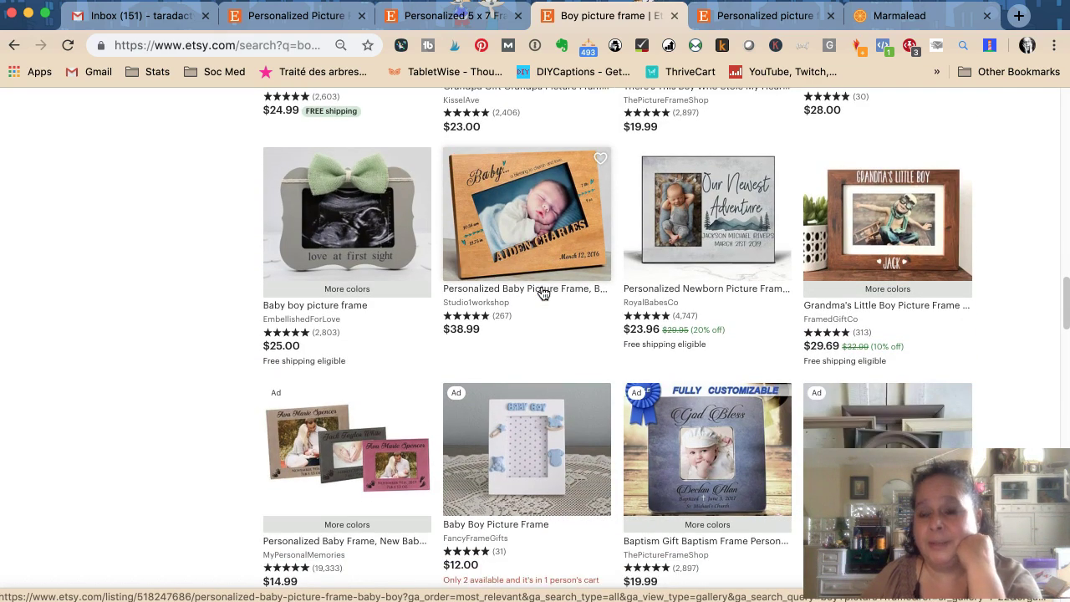
{"action": "scroll", "coordinate": [544, 293], "scroll_direction": "down", "scroll_amount": 4}
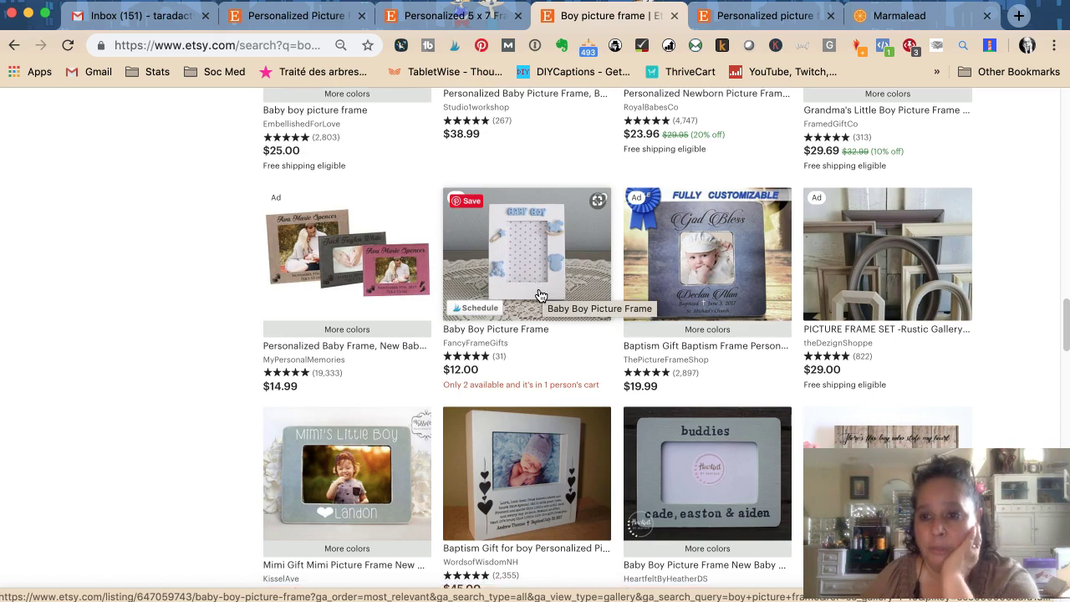
{"action": "scroll", "coordinate": [541, 296], "scroll_direction": "down", "scroll_amount": 5}
{"action": "scroll", "coordinate": [541, 296], "scroll_direction": "up", "scroll_amount": 10}
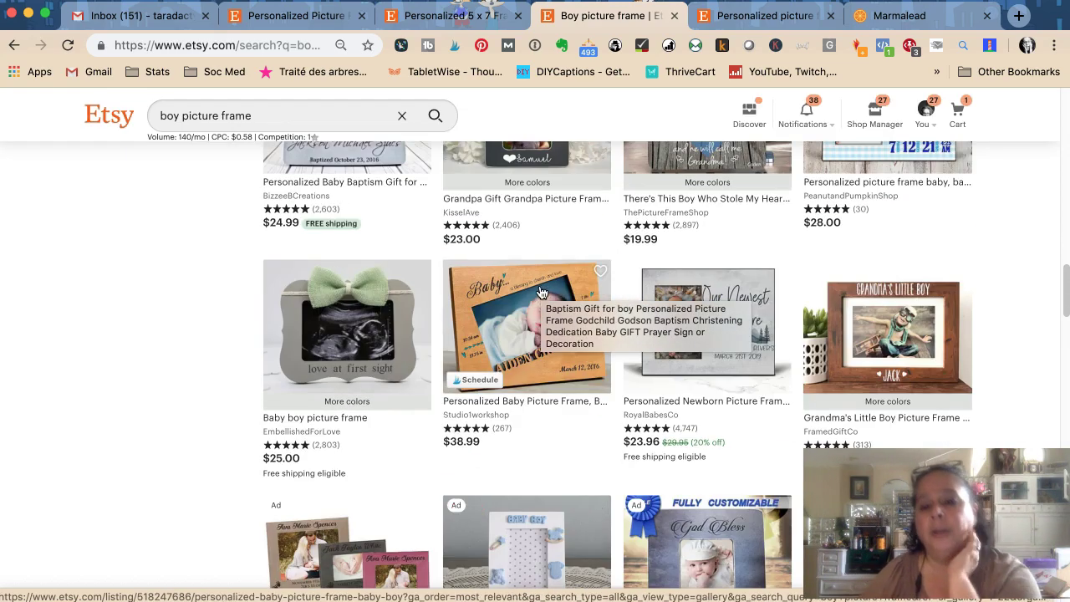
{"action": "left_click", "coordinate": [301, 16]}
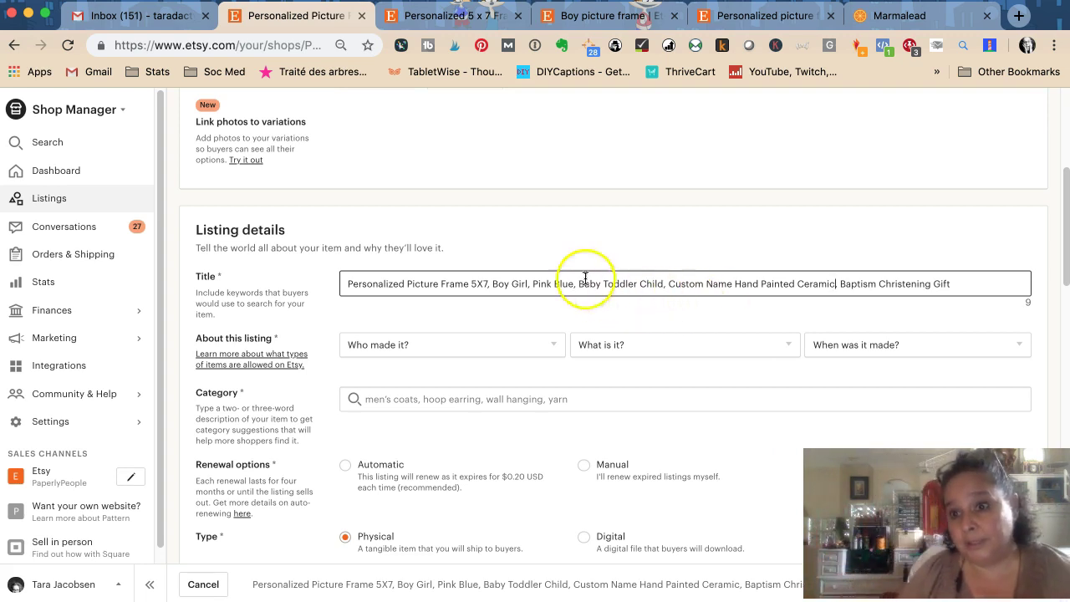
Switch to Marmalead and look up the keyword "picture frame".
{"action": "left_click", "coordinate": [885, 15]}
{"action": "left_click", "coordinate": [253, 131]}
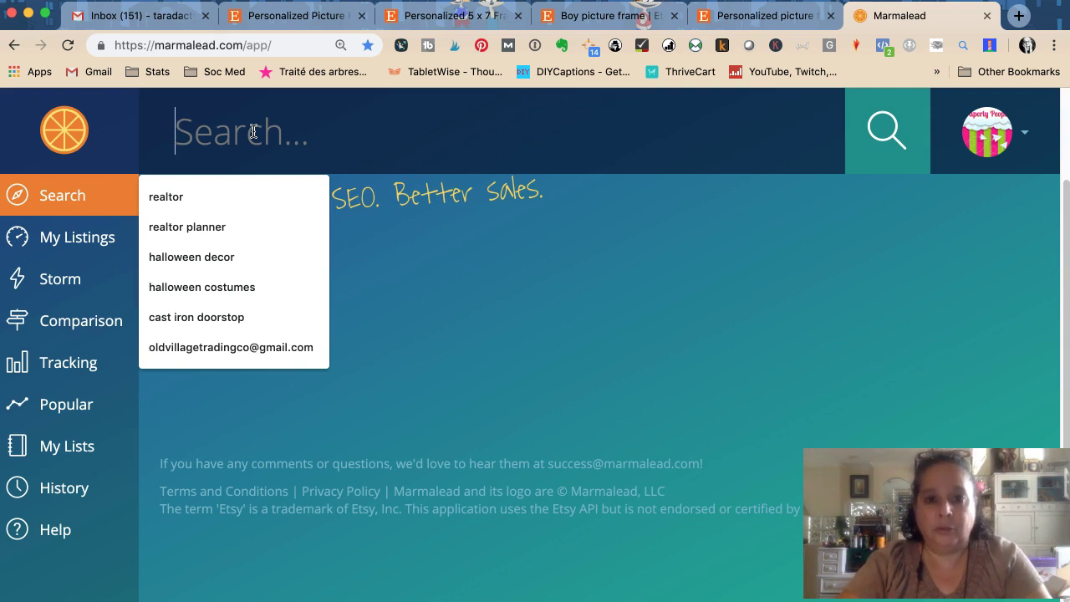
{"action": "type", "text": "picture frame"}
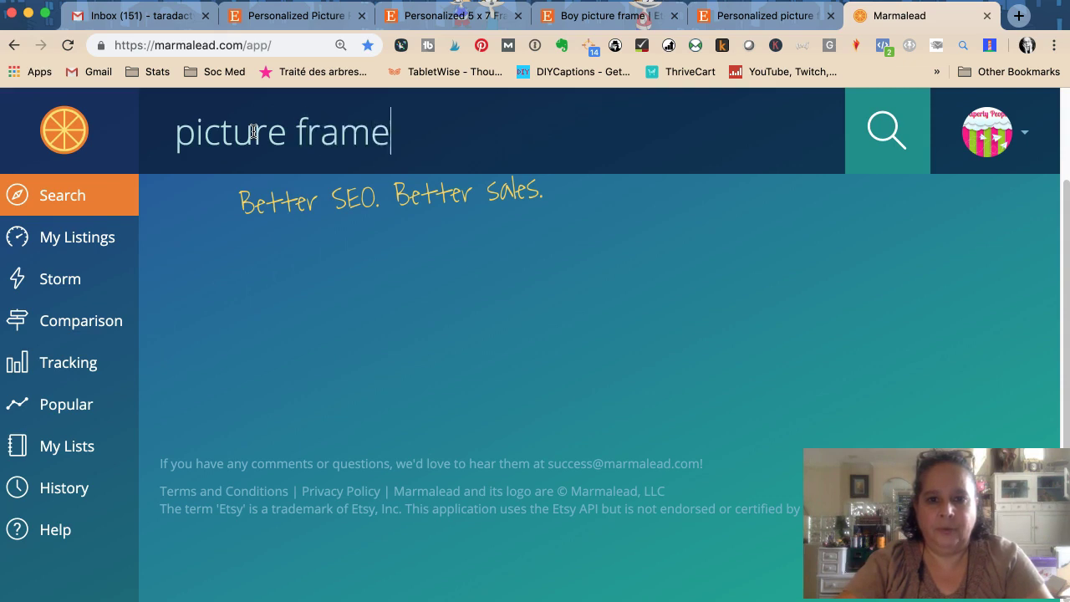
{"action": "key", "text": "Return"}
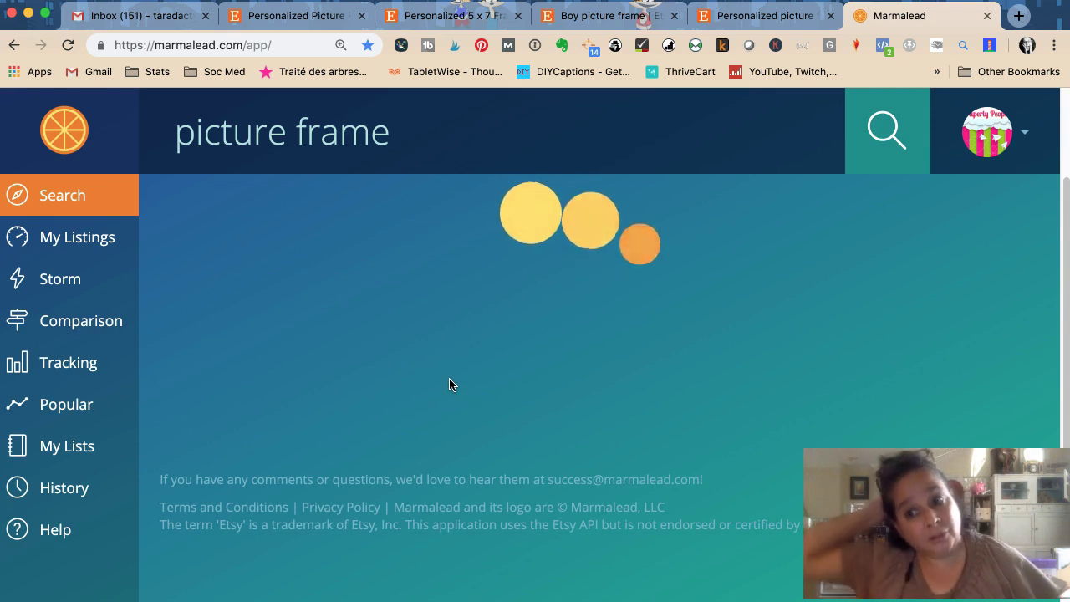
{"action": "left_click", "coordinate": [480, 387]}
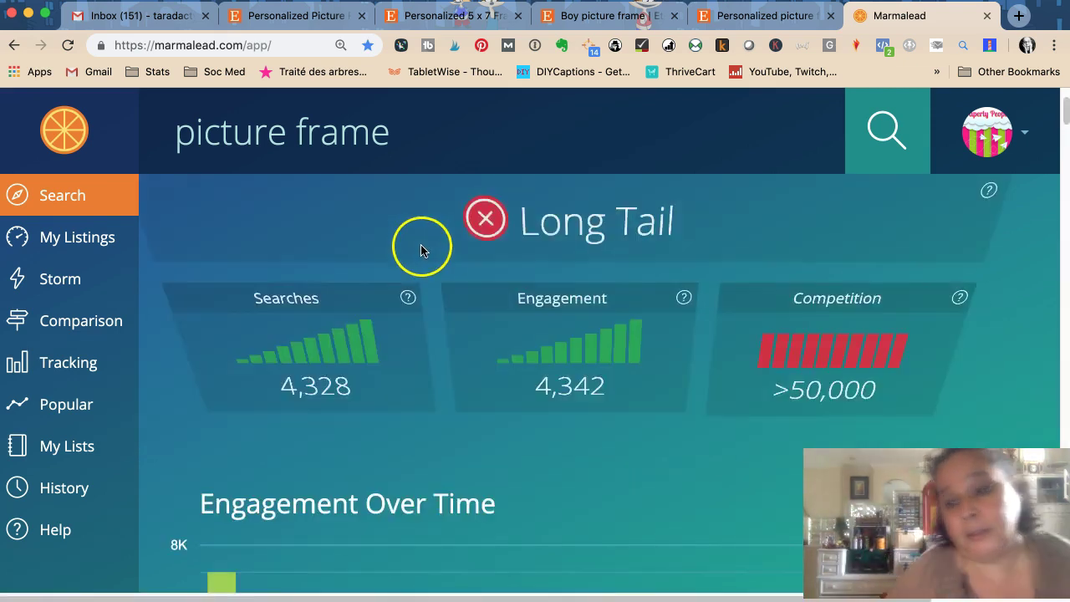
Examine Marmalead's search, engagement and competition figures, price spreads and tag usage table for "picture frame".
{"action": "scroll", "coordinate": [384, 334], "scroll_direction": "down", "scroll_amount": 1}
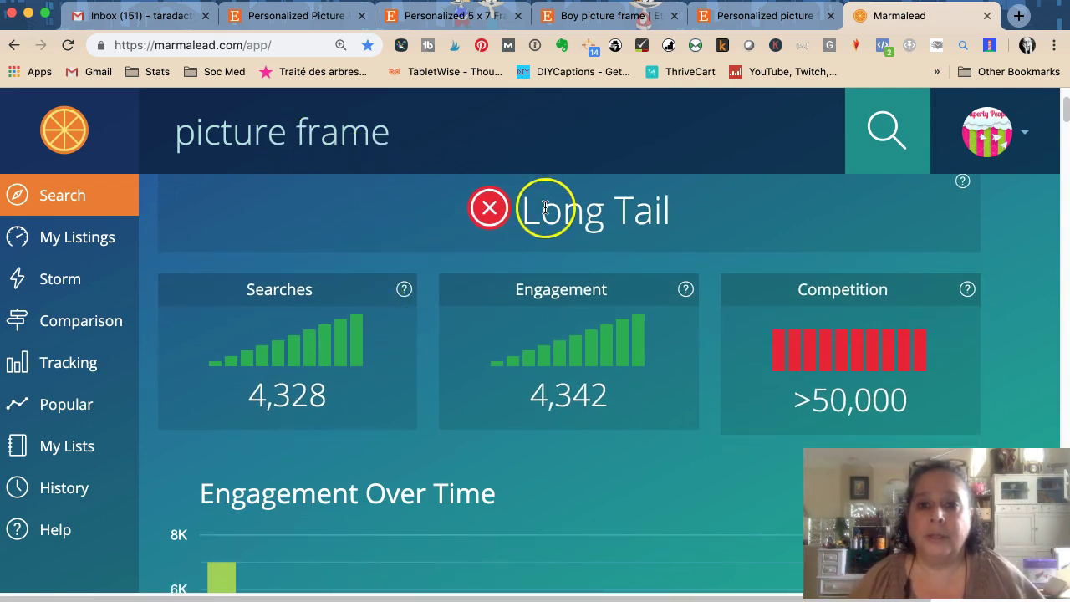
{"action": "scroll", "coordinate": [427, 359], "scroll_direction": "down", "scroll_amount": 2}
{"action": "scroll", "coordinate": [427, 358], "scroll_direction": "down", "scroll_amount": 10}
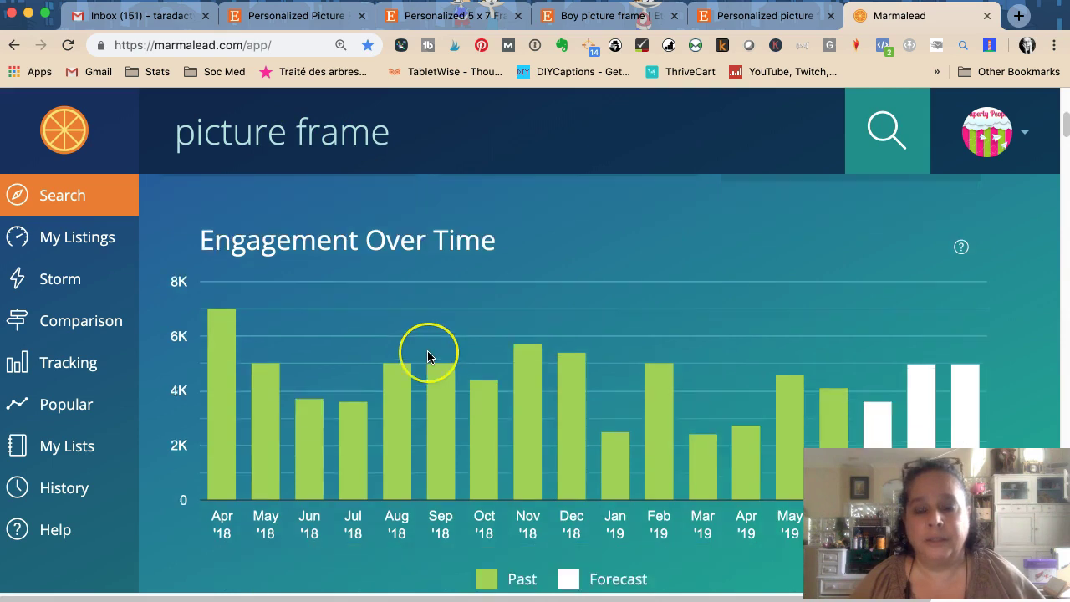
{"action": "scroll", "coordinate": [427, 357], "scroll_direction": "down", "scroll_amount": 6}
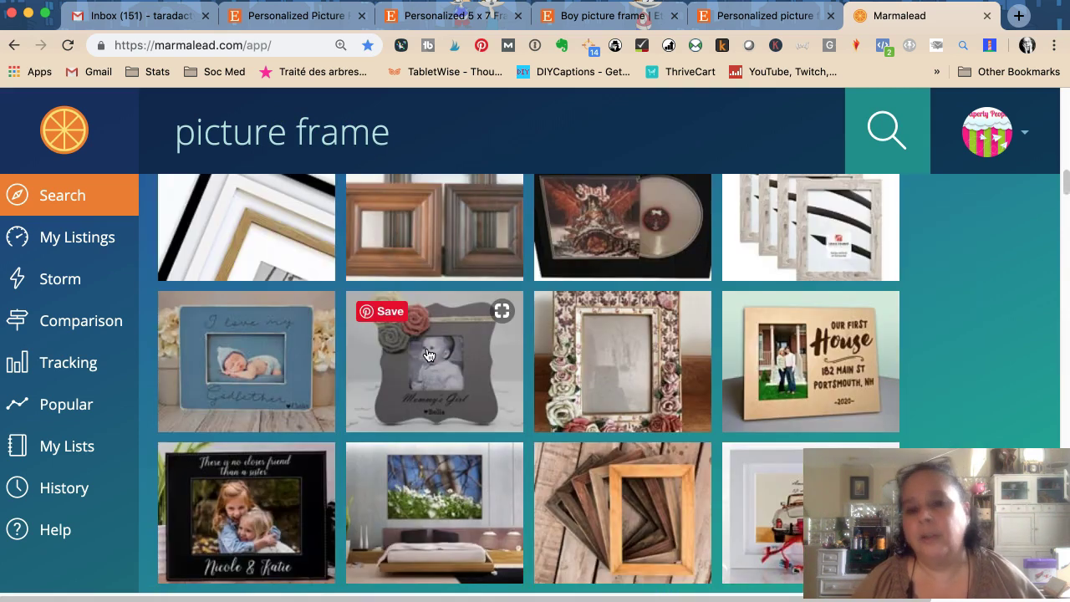
{"action": "scroll", "coordinate": [425, 358], "scroll_direction": "down", "scroll_amount": 10}
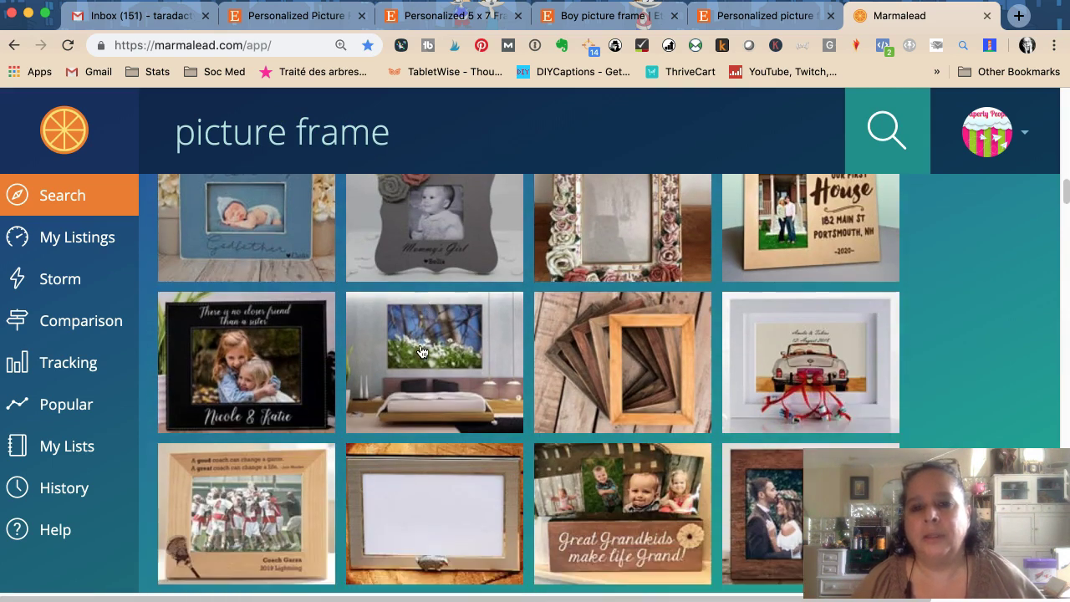
{"action": "scroll", "coordinate": [420, 355], "scroll_direction": "down", "scroll_amount": 20}
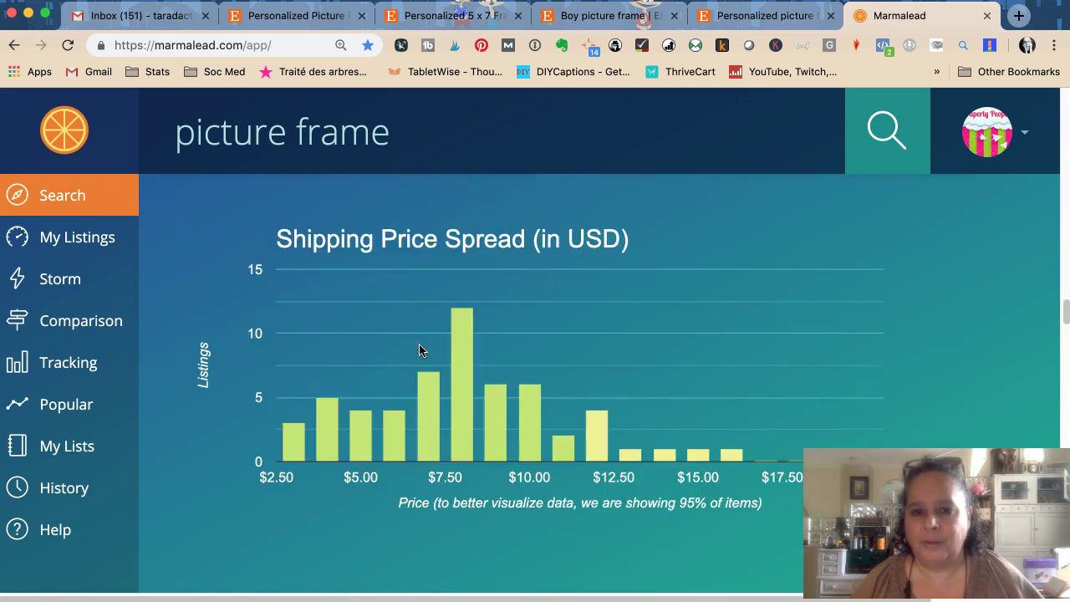
{"action": "scroll", "coordinate": [420, 351], "scroll_direction": "down", "scroll_amount": 15}
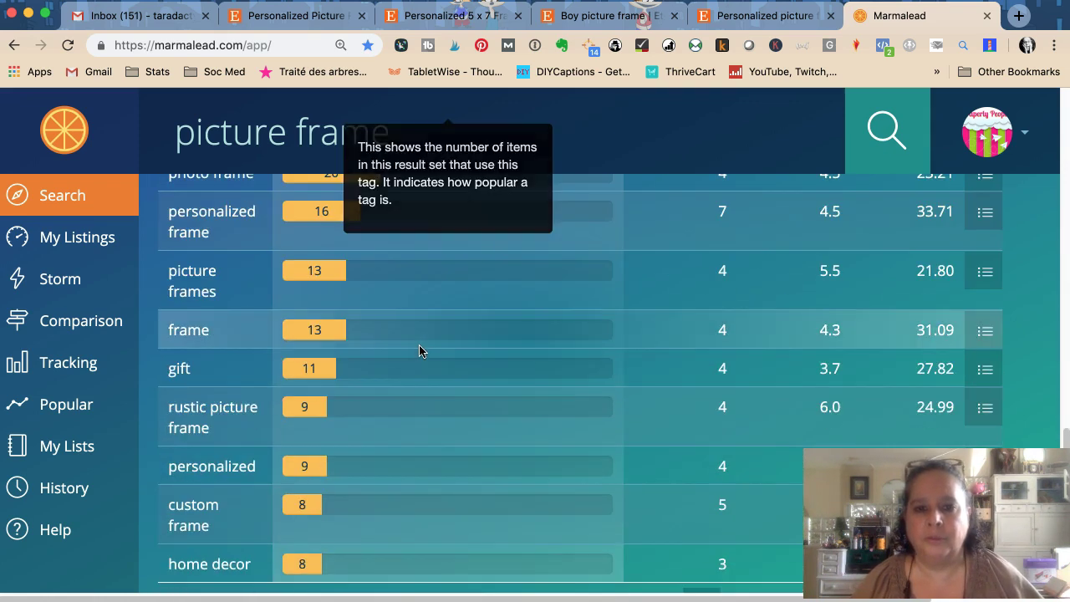
{"action": "scroll", "coordinate": [410, 347], "scroll_direction": "up", "scroll_amount": 3}
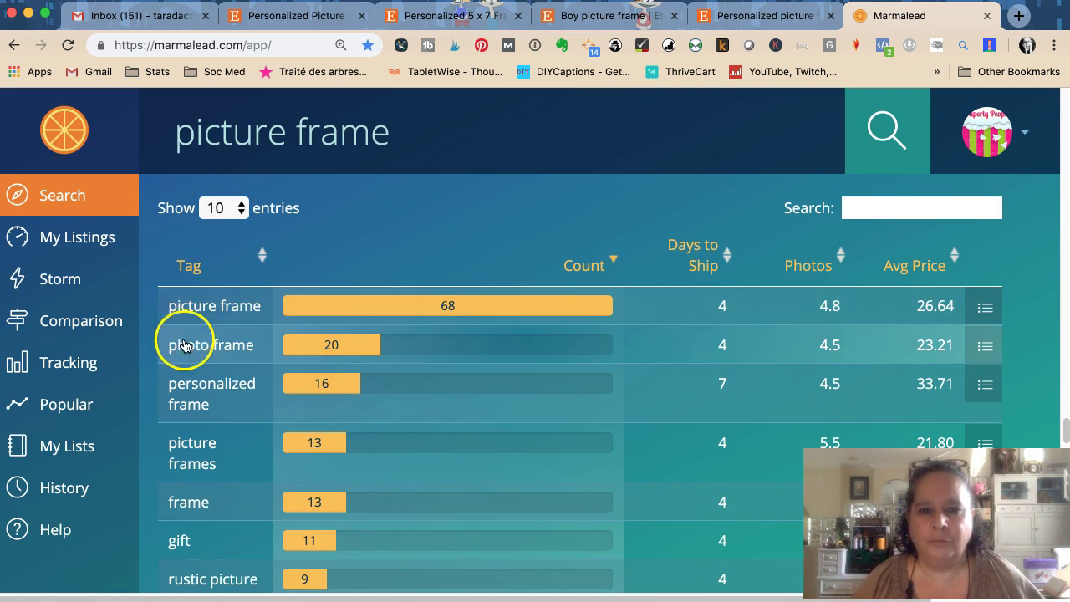
Return to the Etsy draft listing and add "Photo" before "Gift" at the end of the title.
{"action": "left_click", "coordinate": [288, 15]}
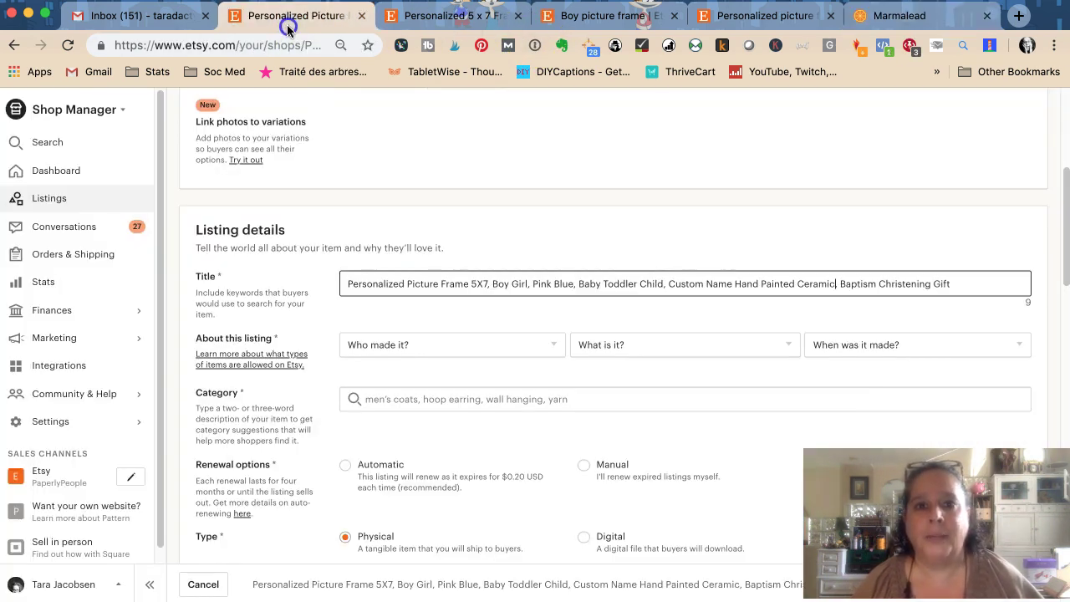
{"action": "left_click", "coordinate": [961, 284]}
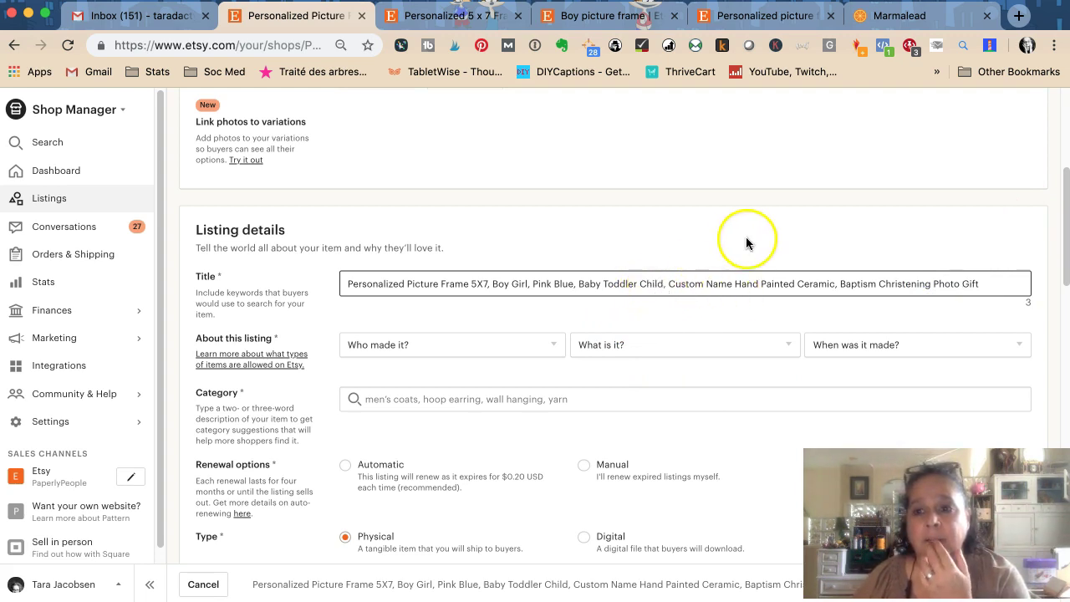
Switch to Marmalead and examine the first two pages of the "picture frame" tag usage table for more title keywords.
{"action": "left_click", "coordinate": [739, 18]}
{"action": "left_click", "coordinate": [920, 15]}
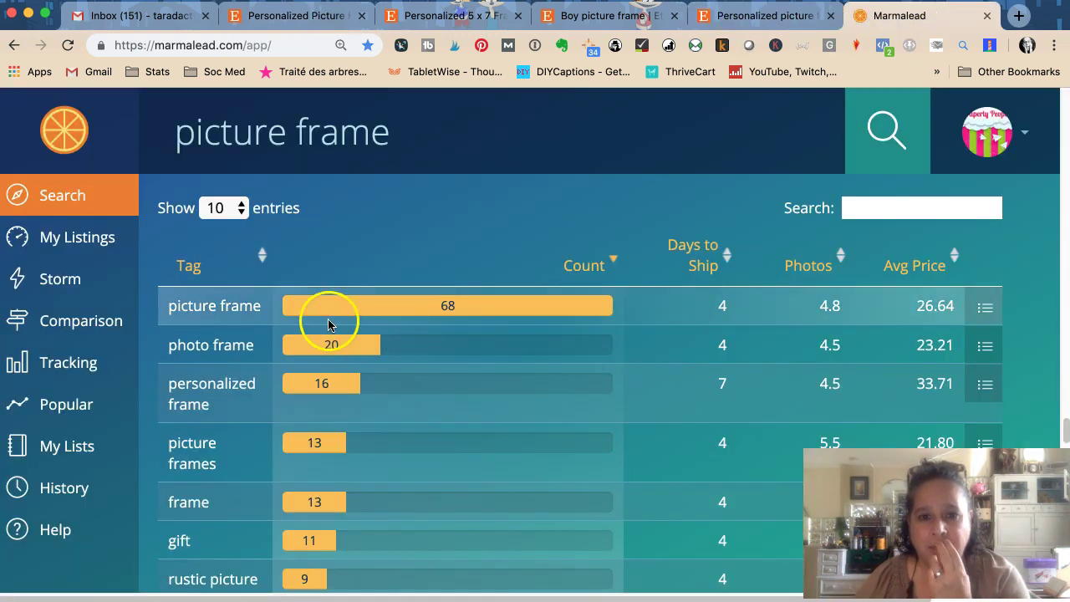
{"action": "scroll", "coordinate": [191, 418], "scroll_direction": "down", "scroll_amount": 1}
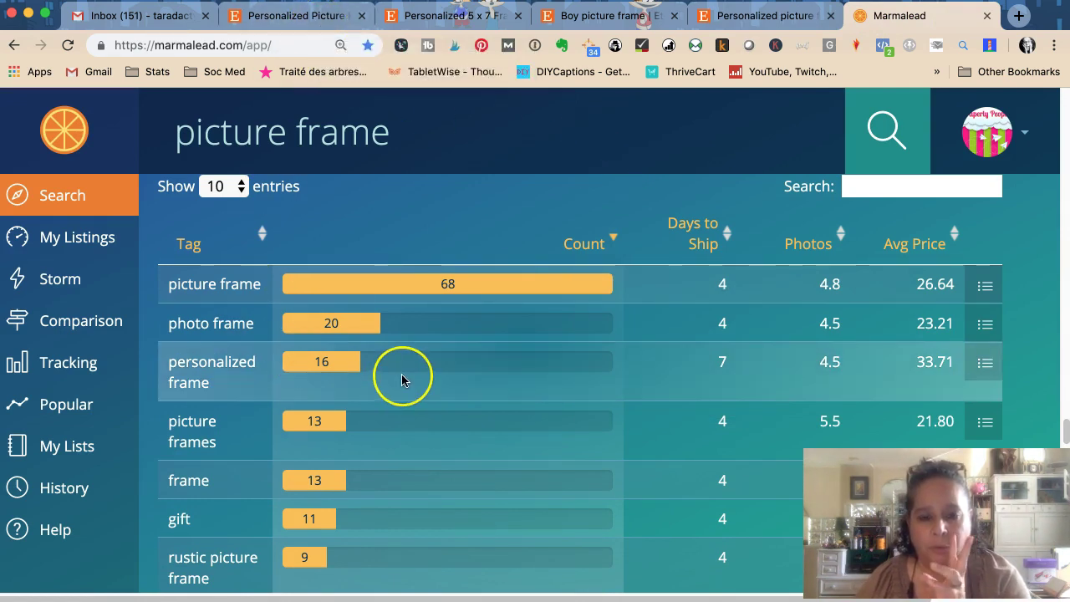
{"action": "scroll", "coordinate": [402, 378], "scroll_direction": "down", "scroll_amount": 5}
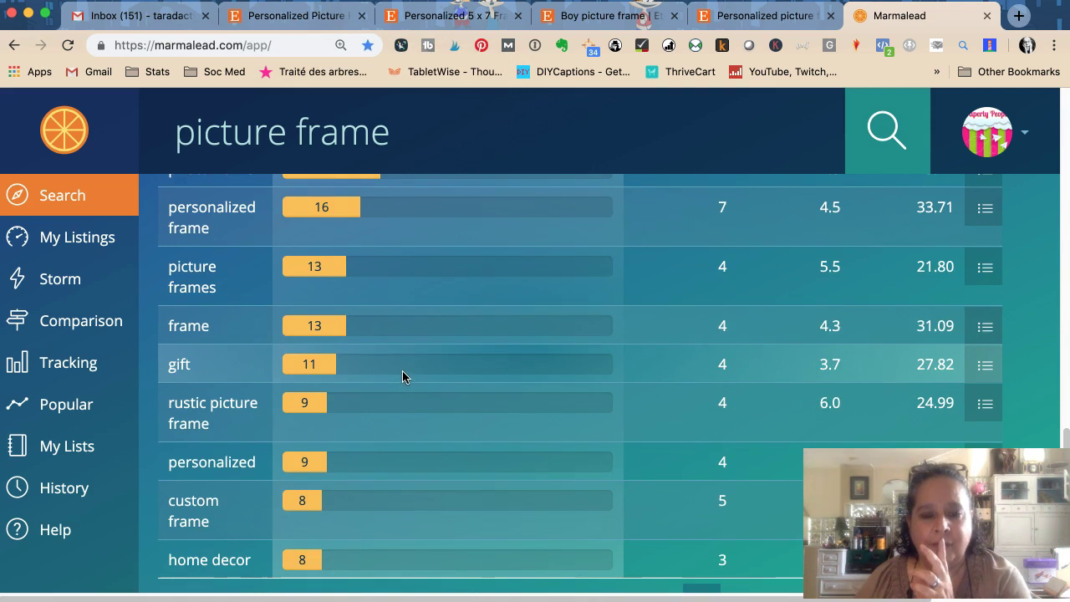
{"action": "scroll", "coordinate": [402, 370], "scroll_direction": "down", "scroll_amount": 4}
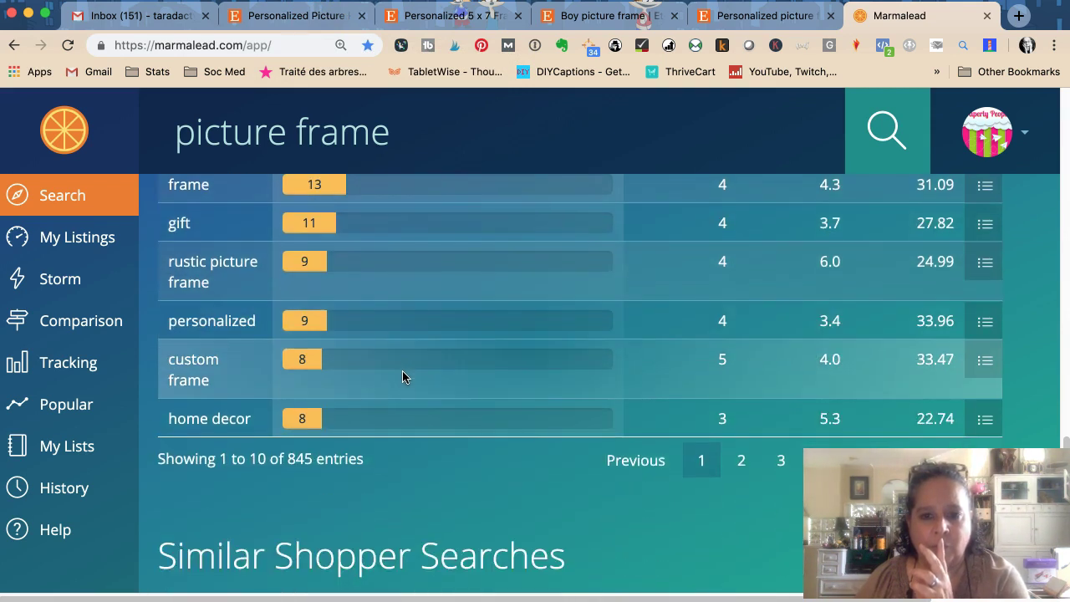
{"action": "left_click", "coordinate": [739, 454]}
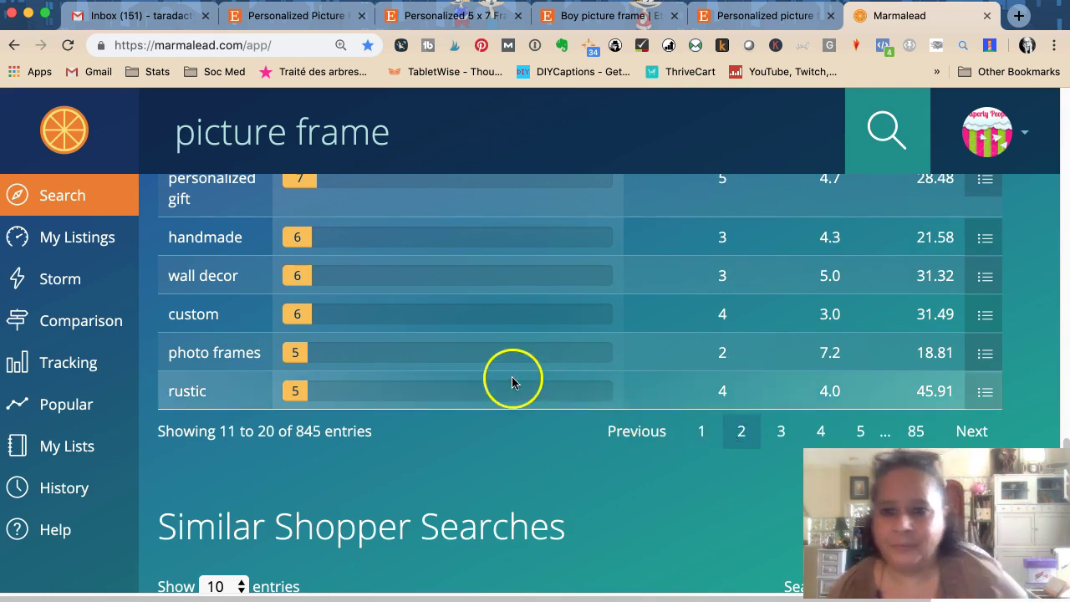
{"action": "scroll", "coordinate": [370, 318], "scroll_direction": "down", "scroll_amount": 10}
{"action": "scroll", "coordinate": [402, 351], "scroll_direction": "down", "scroll_amount": 6}
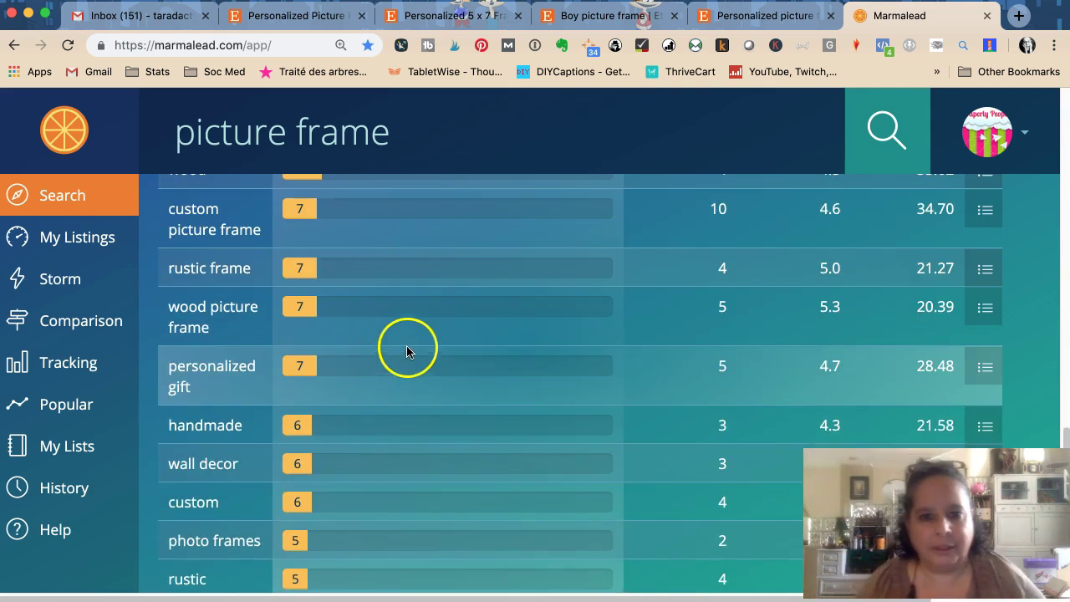
{"action": "scroll", "coordinate": [407, 347], "scroll_direction": "up", "scroll_amount": 2}
{"action": "scroll", "coordinate": [408, 343], "scroll_direction": "down", "scroll_amount": 1}
{"action": "scroll", "coordinate": [408, 343], "scroll_direction": "down", "scroll_amount": 2}
{"action": "scroll", "coordinate": [408, 345], "scroll_direction": "down", "scroll_amount": 3}
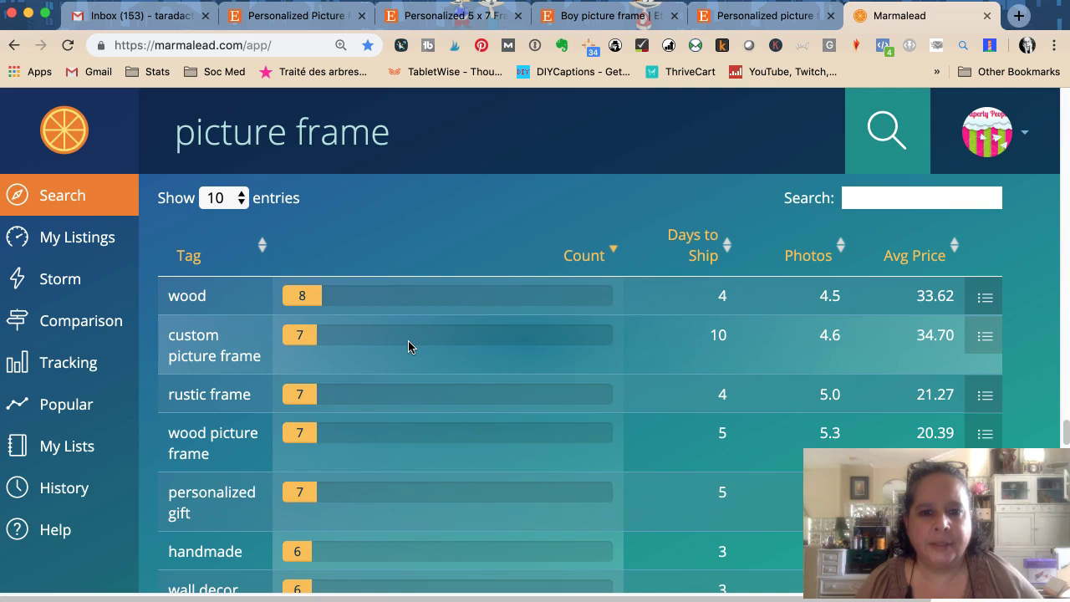
{"action": "scroll", "coordinate": [408, 346], "scroll_direction": "down", "scroll_amount": 1}
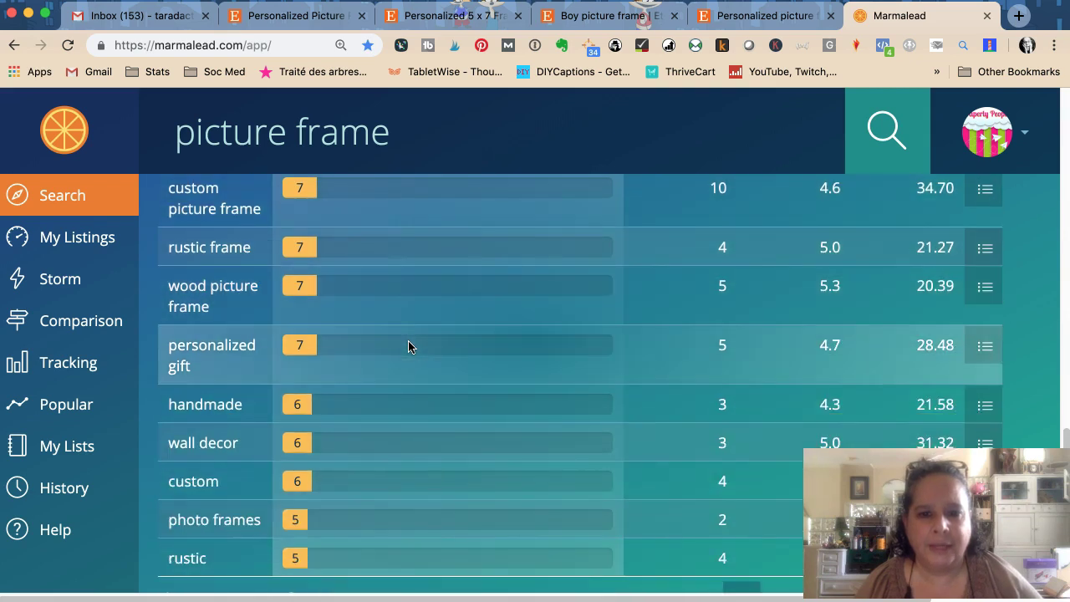
Check the draft title on Etsy against the tag ideas, and return to the Marmalead results.
{"action": "left_click", "coordinate": [324, 23]}
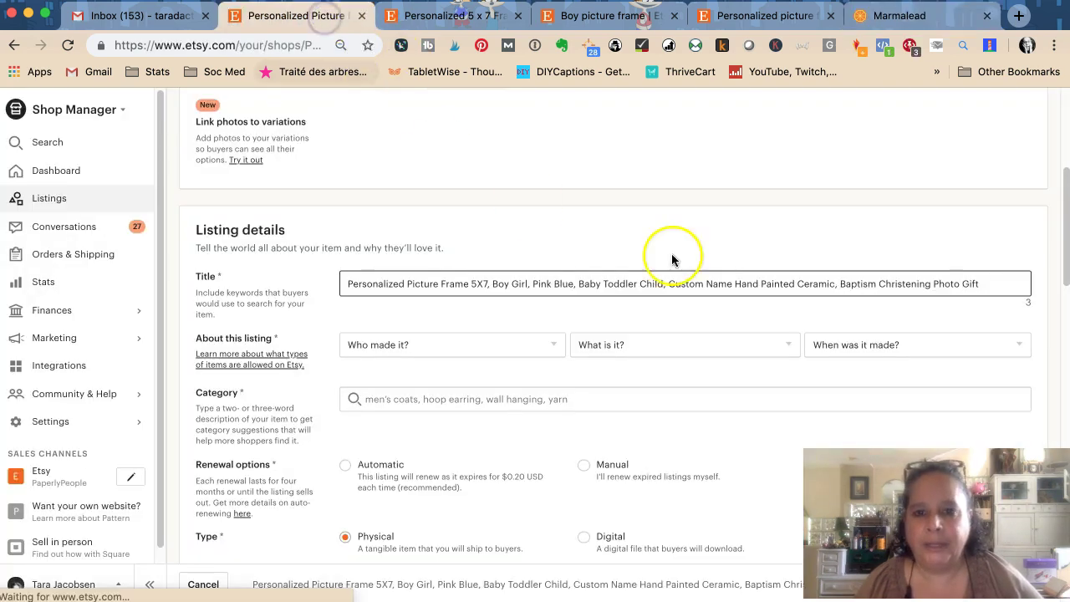
{"action": "scroll", "coordinate": [537, 388], "scroll_direction": "down", "scroll_amount": 3}
{"action": "scroll", "coordinate": [537, 387], "scroll_direction": "down", "scroll_amount": 2}
{"action": "scroll", "coordinate": [538, 378], "scroll_direction": "up", "scroll_amount": 3}
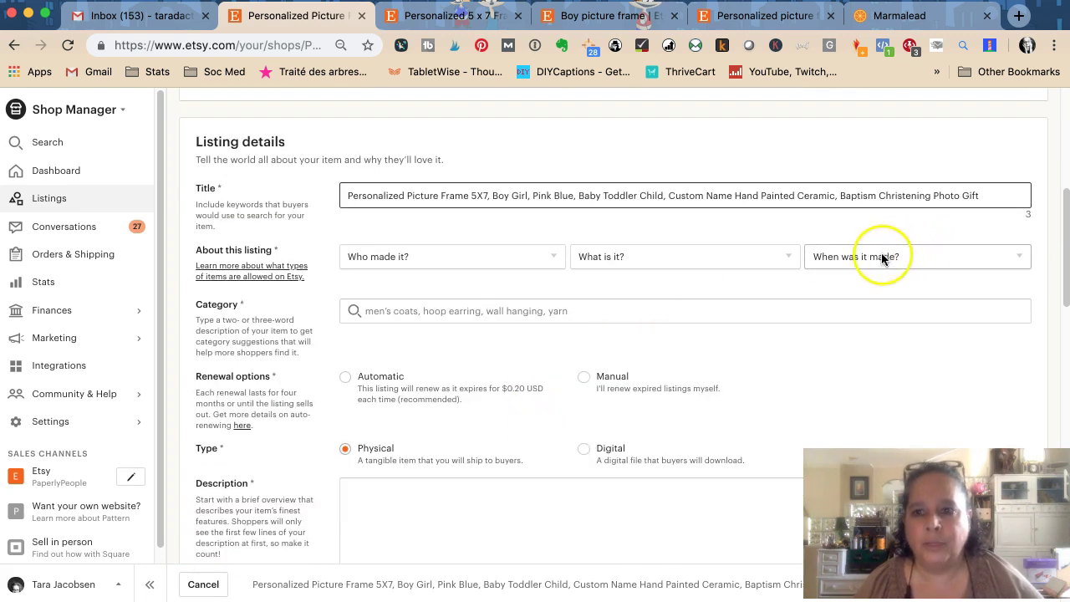
{"action": "left_click", "coordinate": [461, 256]}
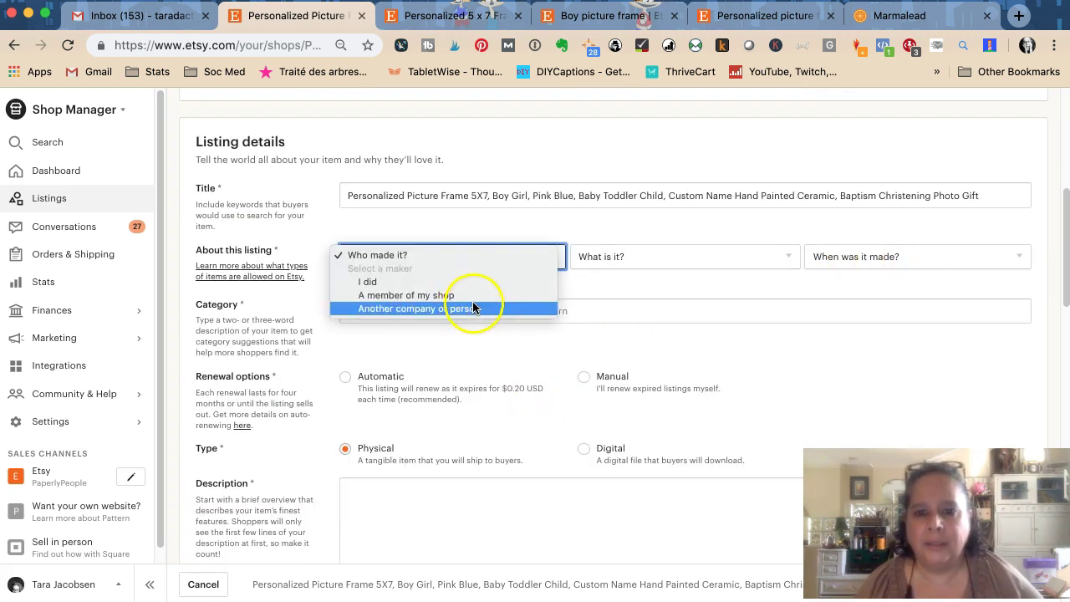
{"action": "left_click", "coordinate": [642, 221]}
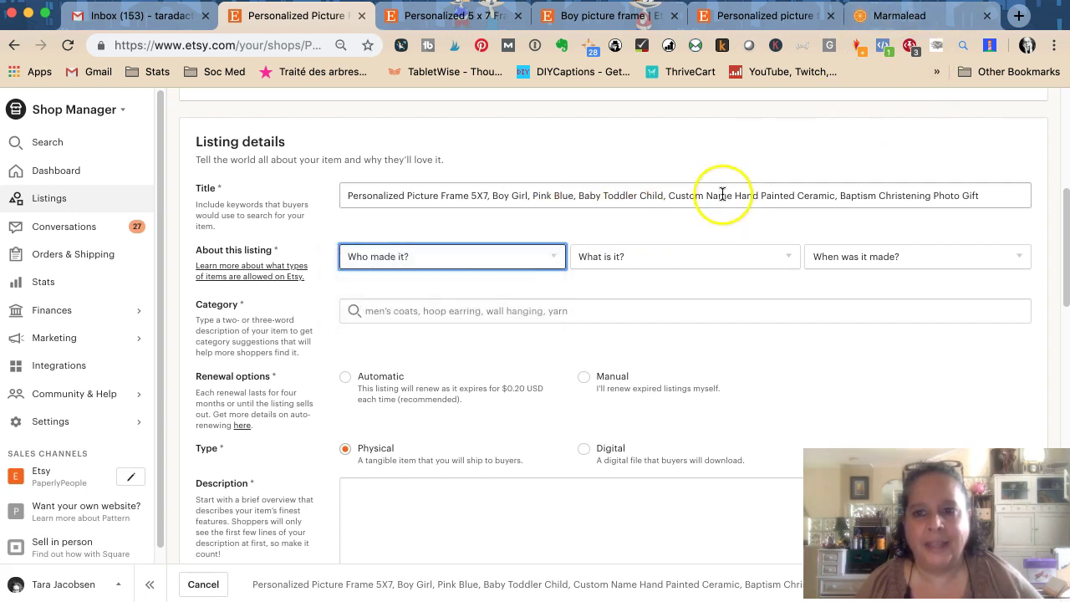
{"action": "left_click", "coordinate": [943, 26]}
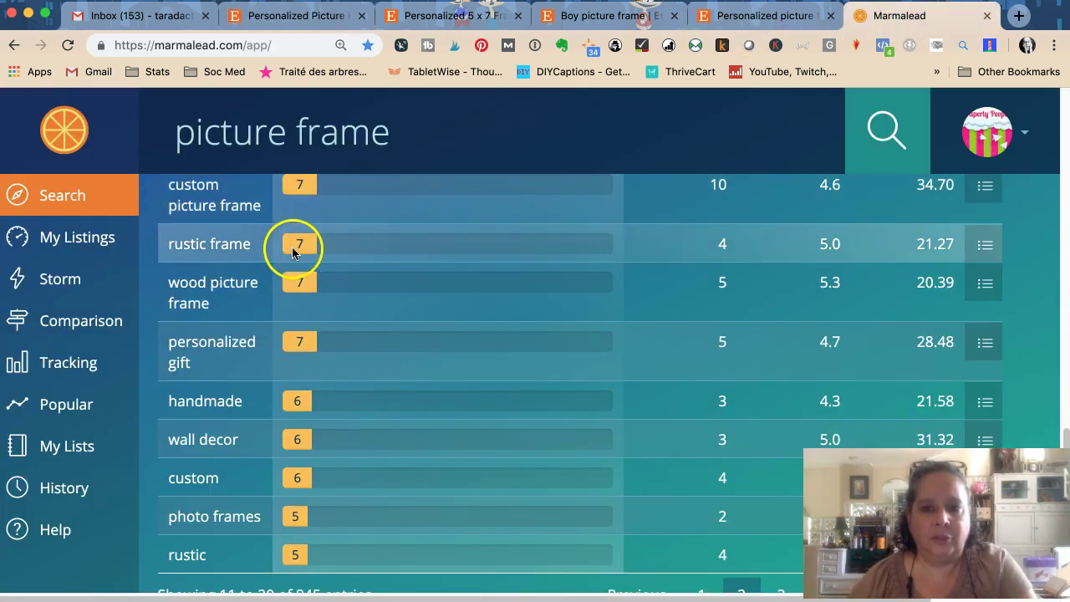
{"action": "right_click", "coordinate": [83, 318]}
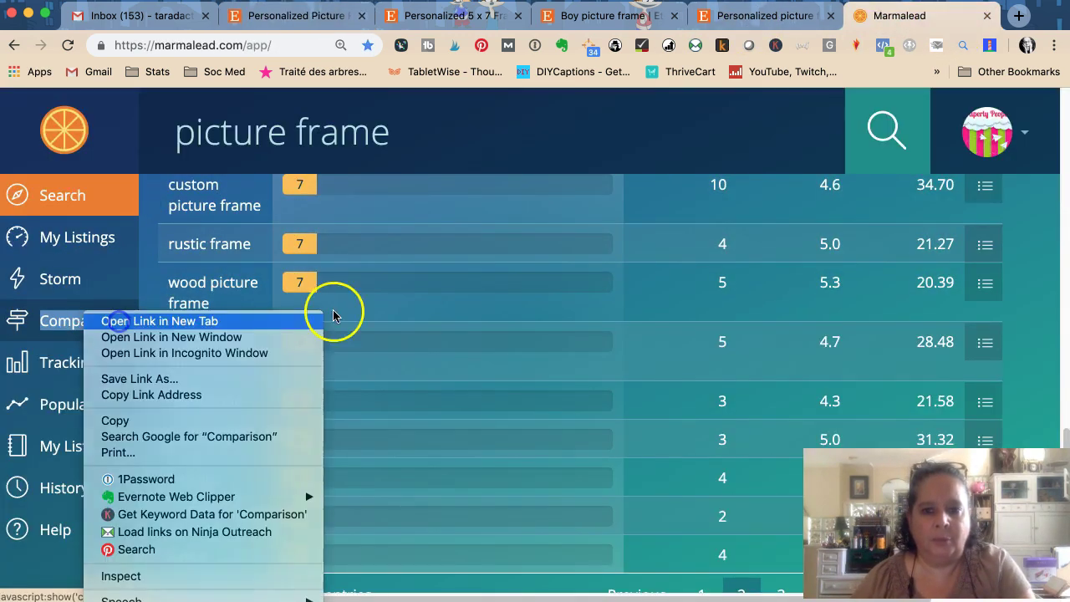
{"action": "left_click", "coordinate": [121, 318]}
{"action": "left_click", "coordinate": [892, 28]}
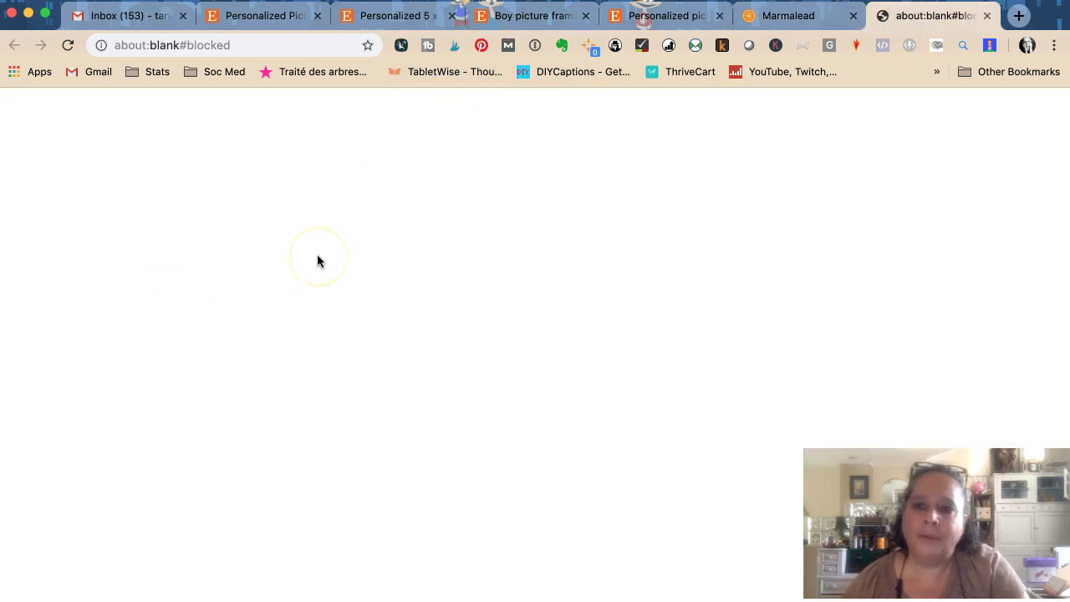
{"action": "left_click", "coordinate": [987, 16]}
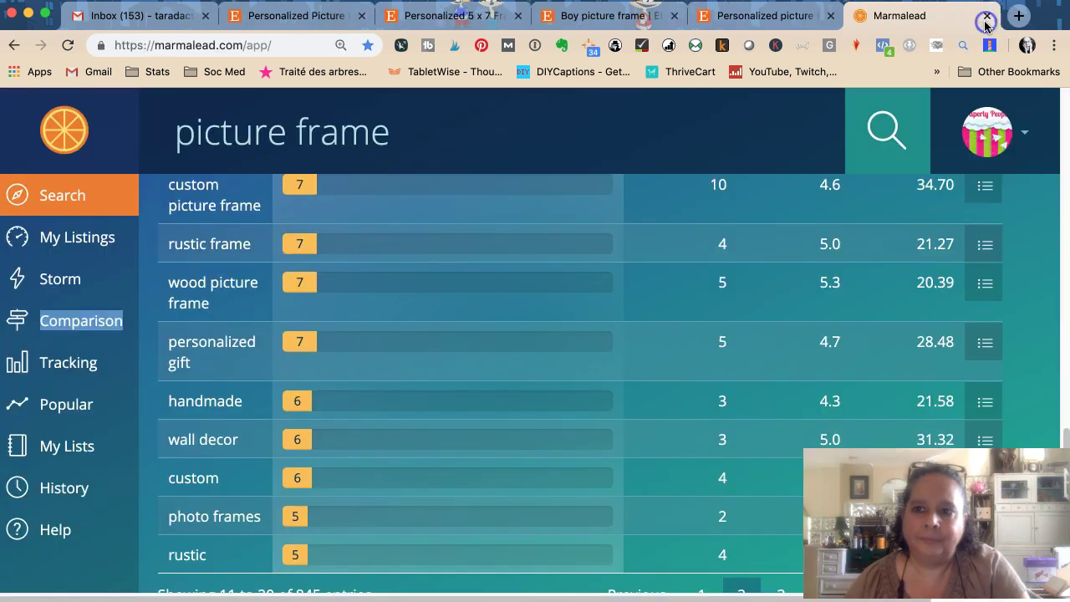
Open Marmalead's keyword comparison and look up "hand made" as the first term.
{"action": "left_click", "coordinate": [67, 337]}
{"action": "left_click", "coordinate": [230, 234]}
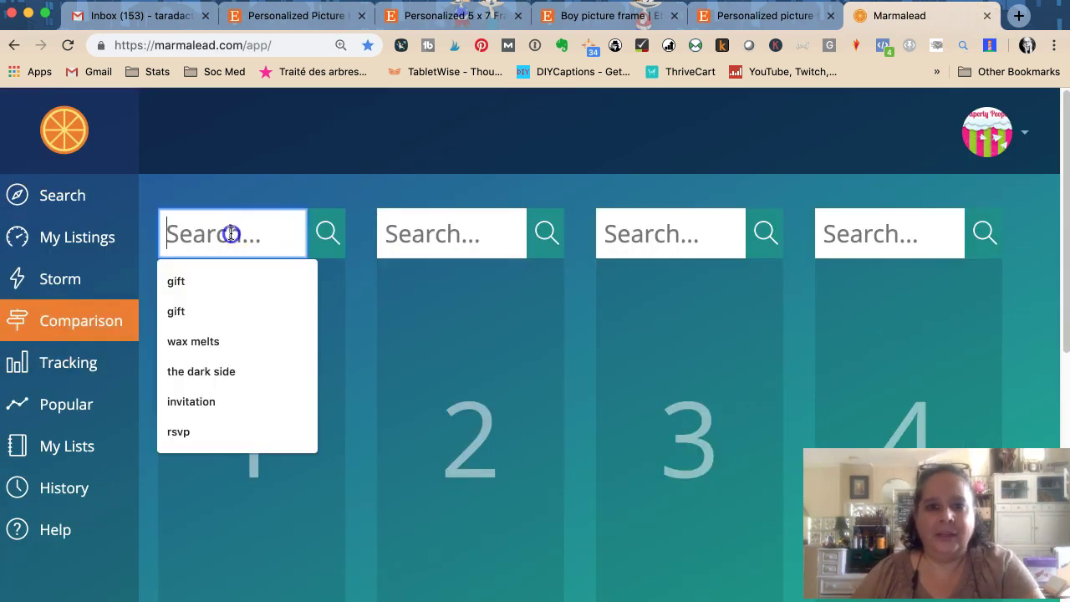
{"action": "type", "text": "hand made"}
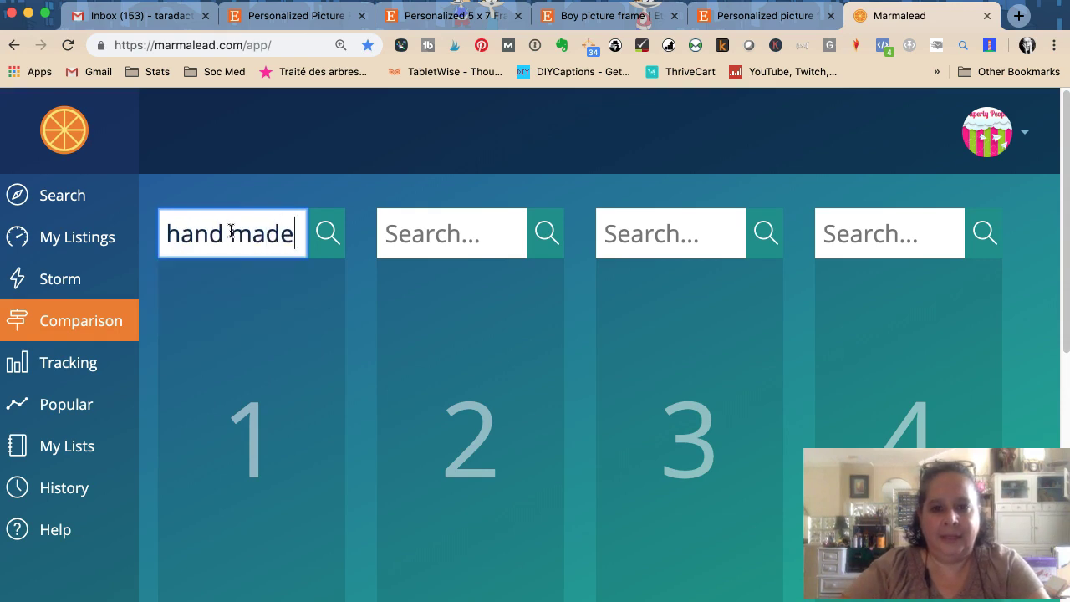
{"action": "key", "text": "Tab"}
{"action": "key", "text": "Return"}
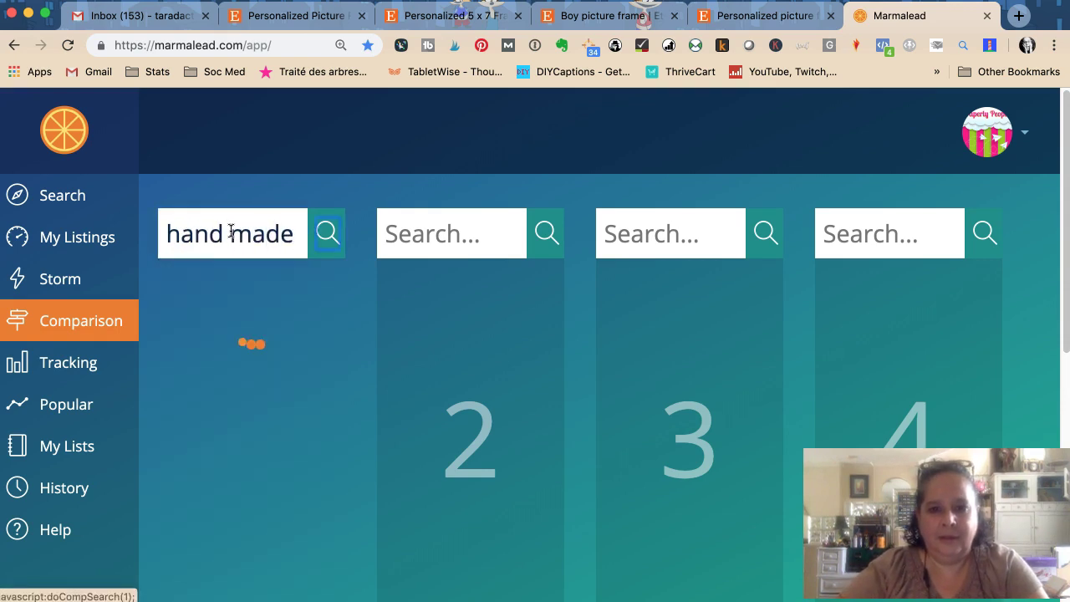
Look up "handmade" and "hand painted" as the second and third terms and compare the search figures of all three.
{"action": "type", "text": "handmade"}
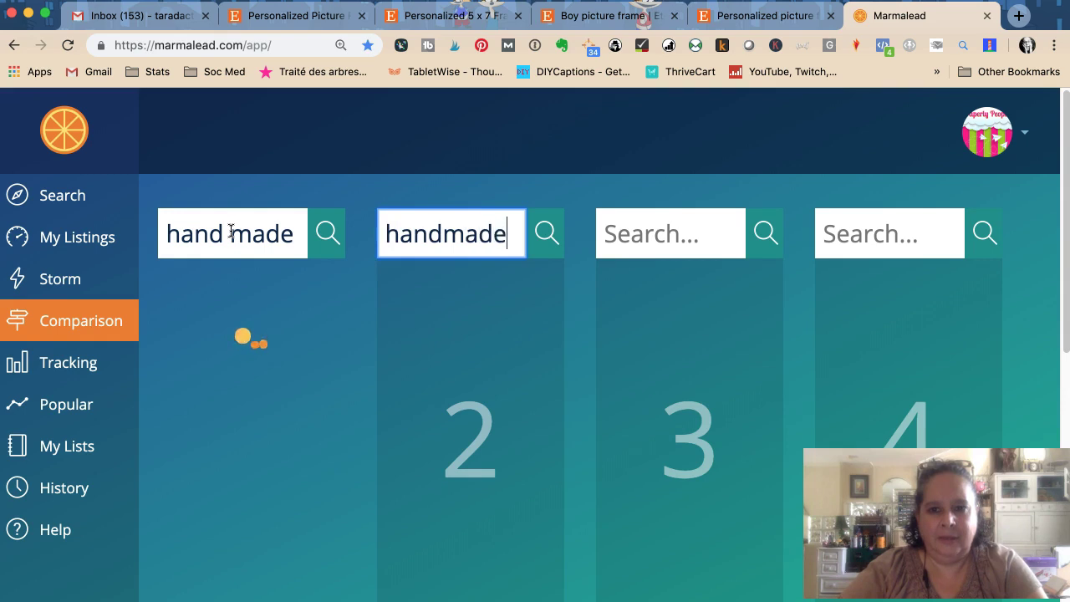
{"action": "key", "text": "Tab"}
{"action": "key", "text": "Return"}
{"action": "type", "text": "hand painted"}
{"action": "key", "text": "Return"}
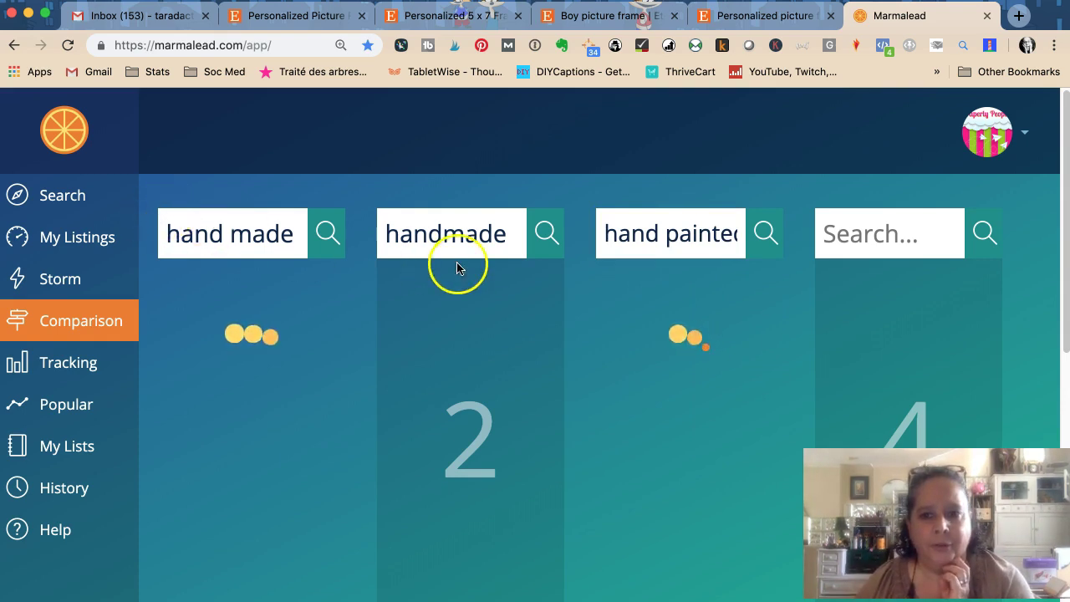
{"action": "left_click", "coordinate": [549, 237]}
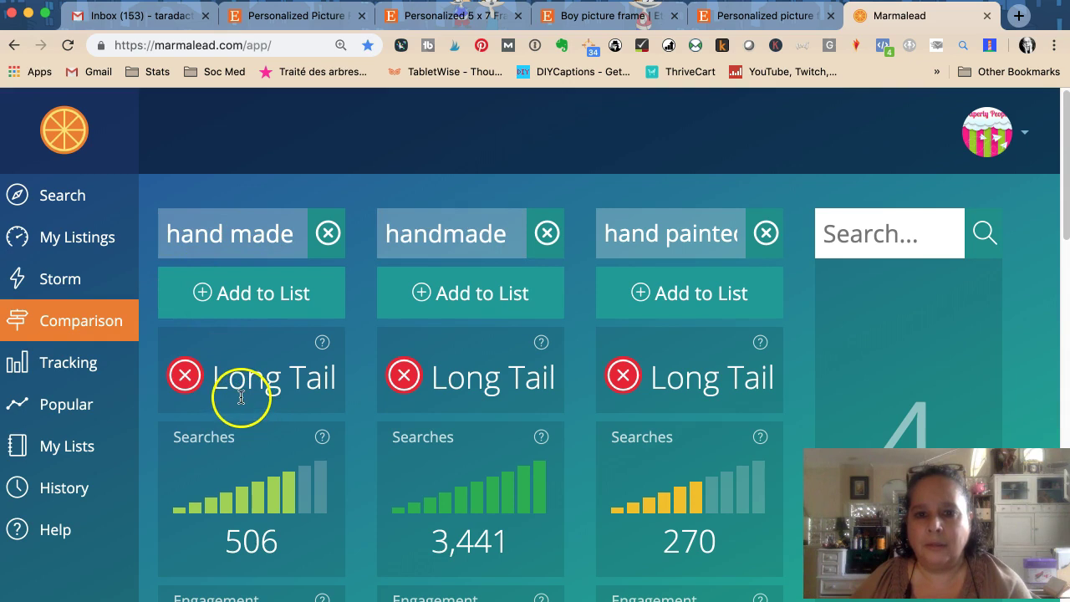
{"action": "scroll", "coordinate": [246, 234], "scroll_direction": "down", "scroll_amount": 1}
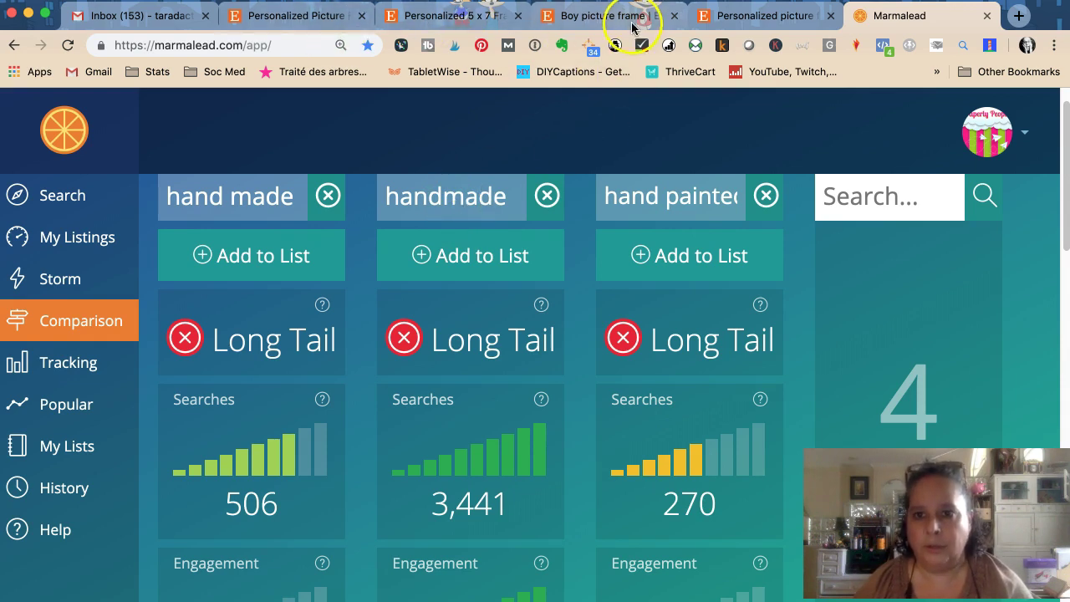
Return to the Etsy draft listing, change "Hand" to "Handmade" in the title, and remove the comma after "Boy Girl".
{"action": "left_click", "coordinate": [323, 15]}
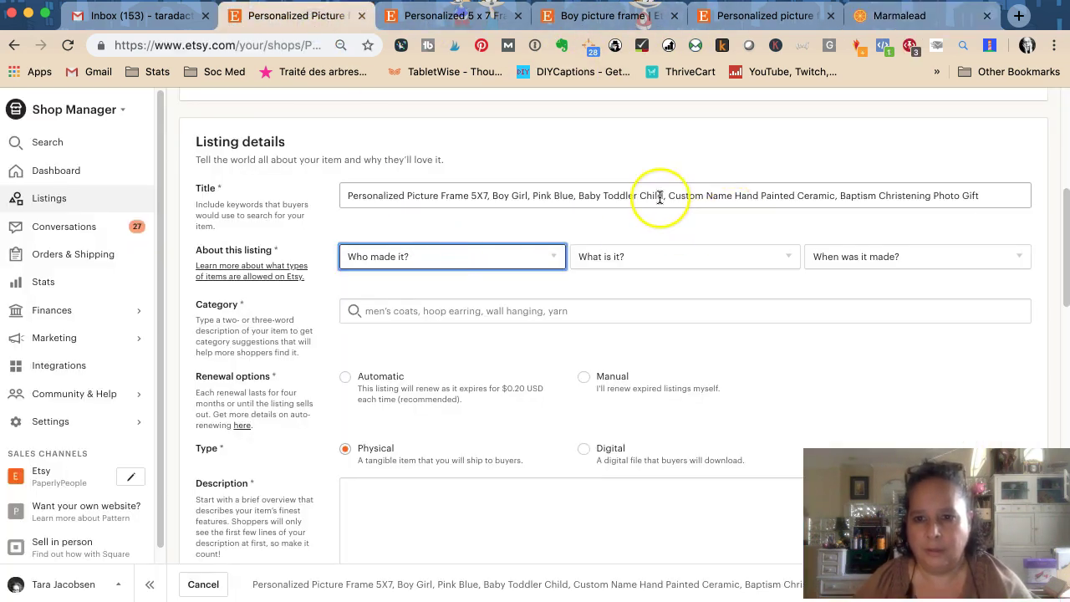
{"action": "left_click", "coordinate": [749, 195]}
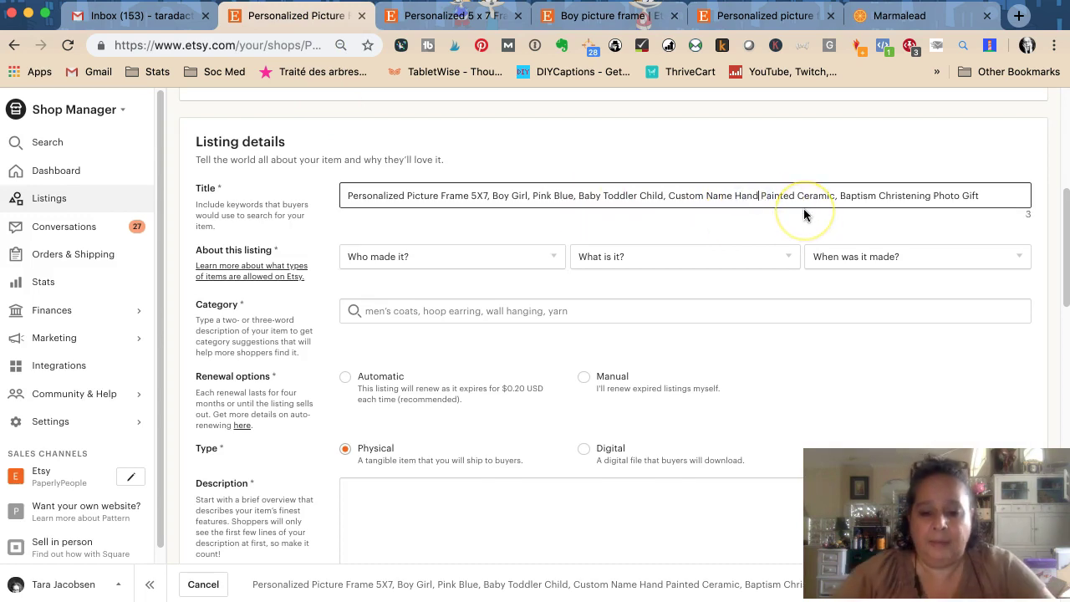
{"action": "type", "text": "made"}
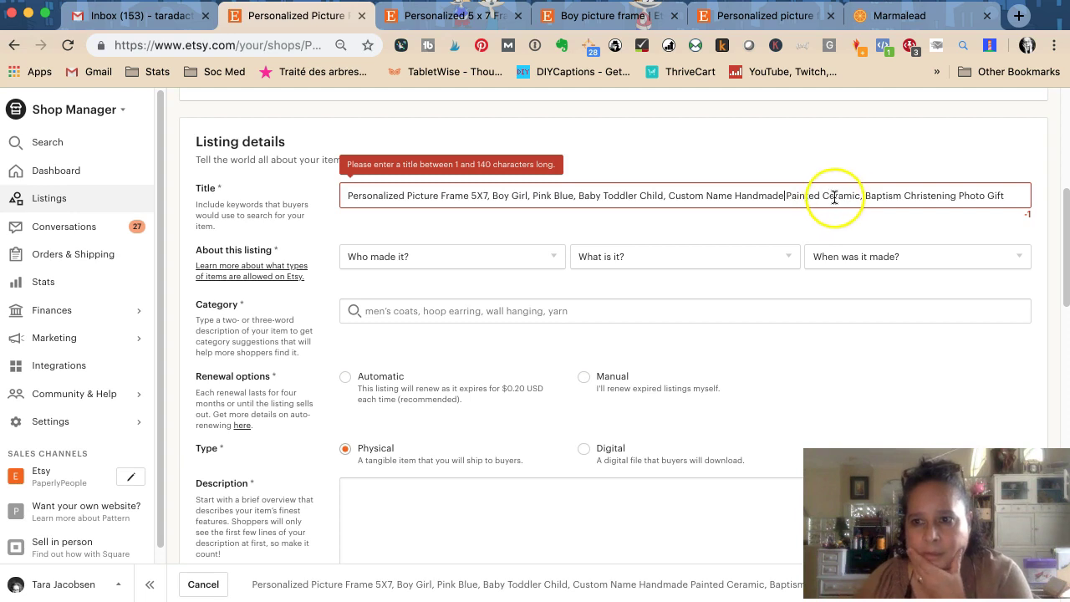
{"action": "left_click", "coordinate": [529, 199]}
{"action": "key", "text": "shift+End"}
{"action": "left_click", "coordinate": [530, 198]}
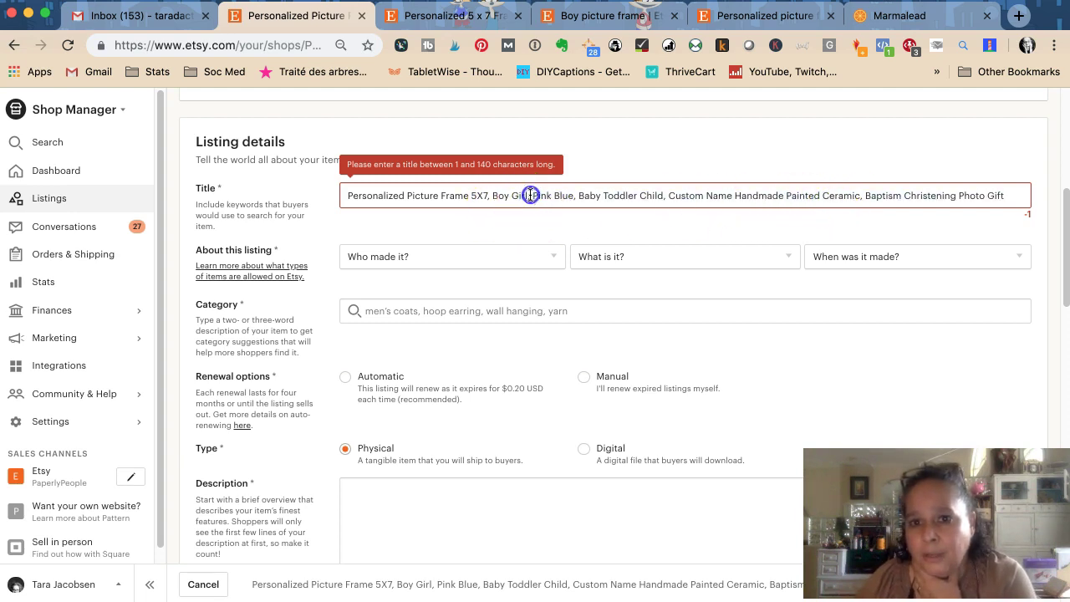
{"action": "key", "text": "BackSpace"}
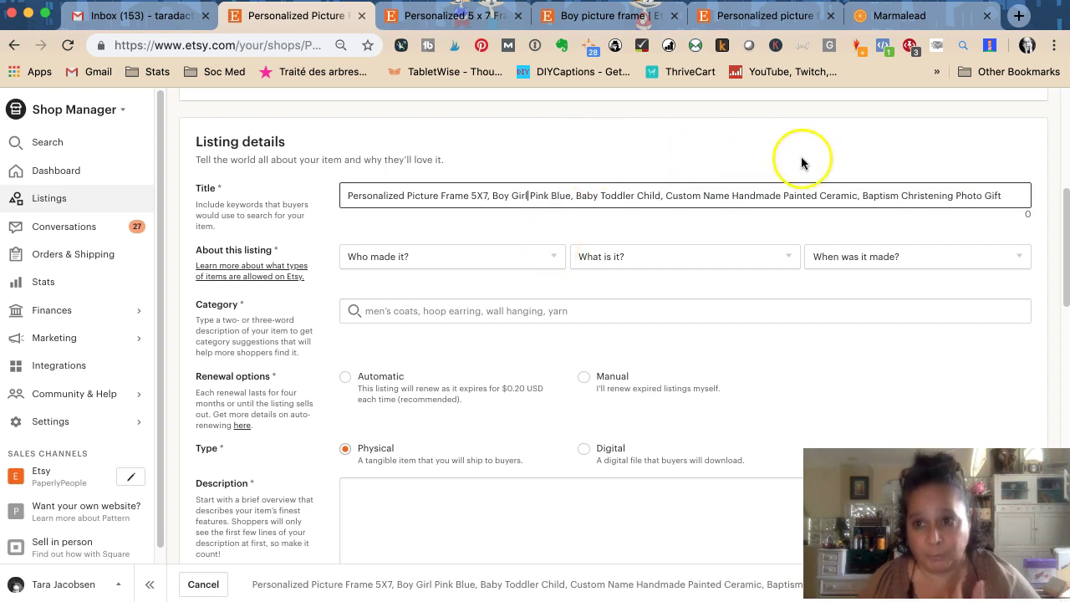
Recheck the edited title against the comparison, and clear all three terms from Marmalead's keyword comparison.
{"action": "left_click", "coordinate": [848, 20]}
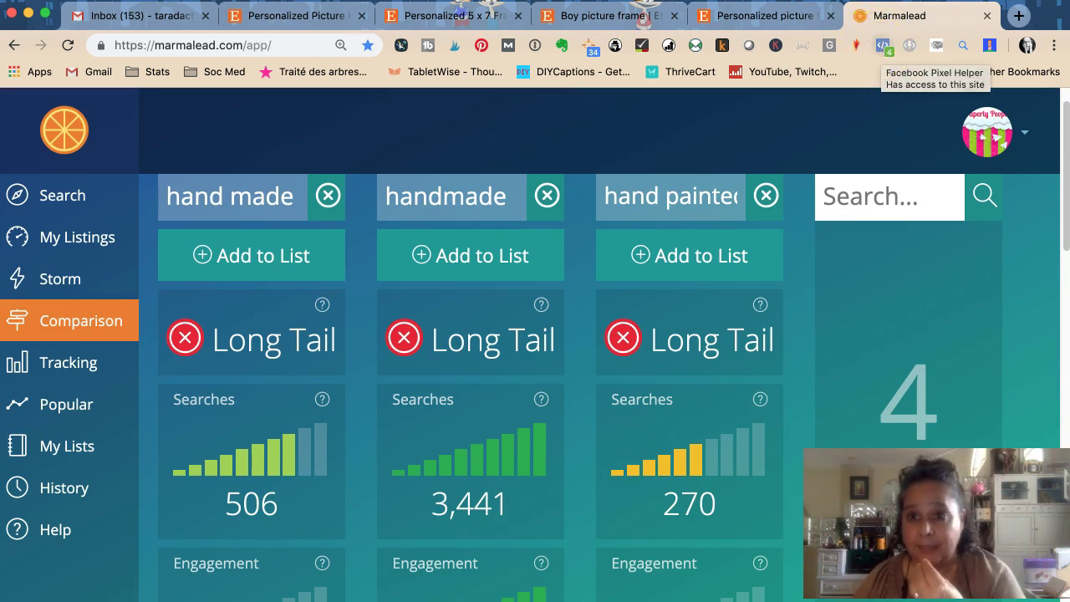
{"action": "left_click", "coordinate": [353, 17]}
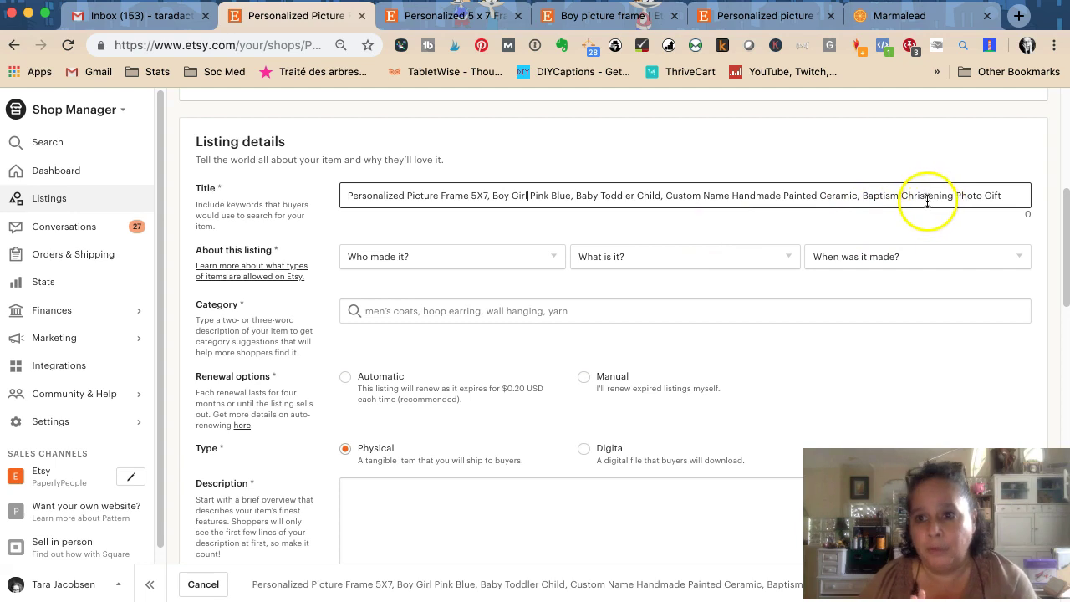
{"action": "left_click", "coordinate": [879, 12]}
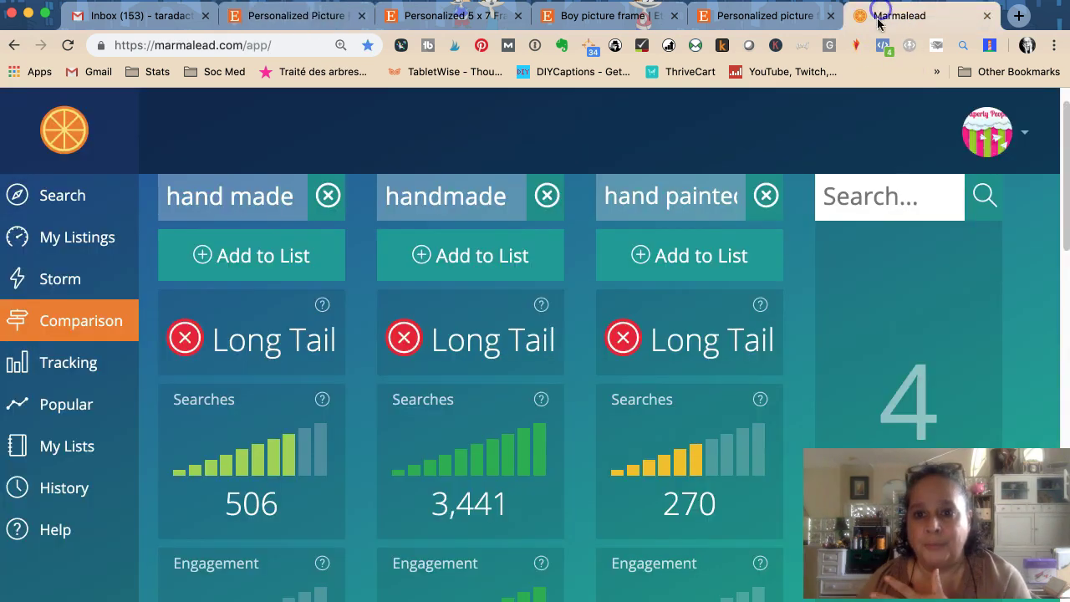
{"action": "left_click", "coordinate": [328, 197]}
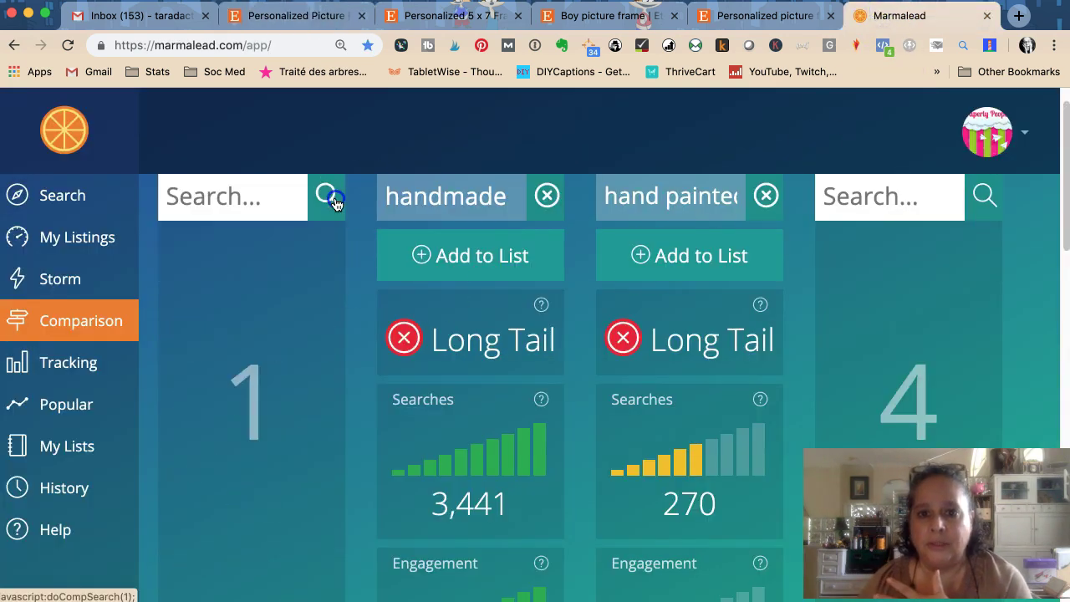
{"action": "left_click", "coordinate": [546, 195]}
{"action": "left_click", "coordinate": [766, 196]}
Look up "baptism" as the first term of the emptied keyword comparison.
{"action": "left_click", "coordinate": [235, 198]}
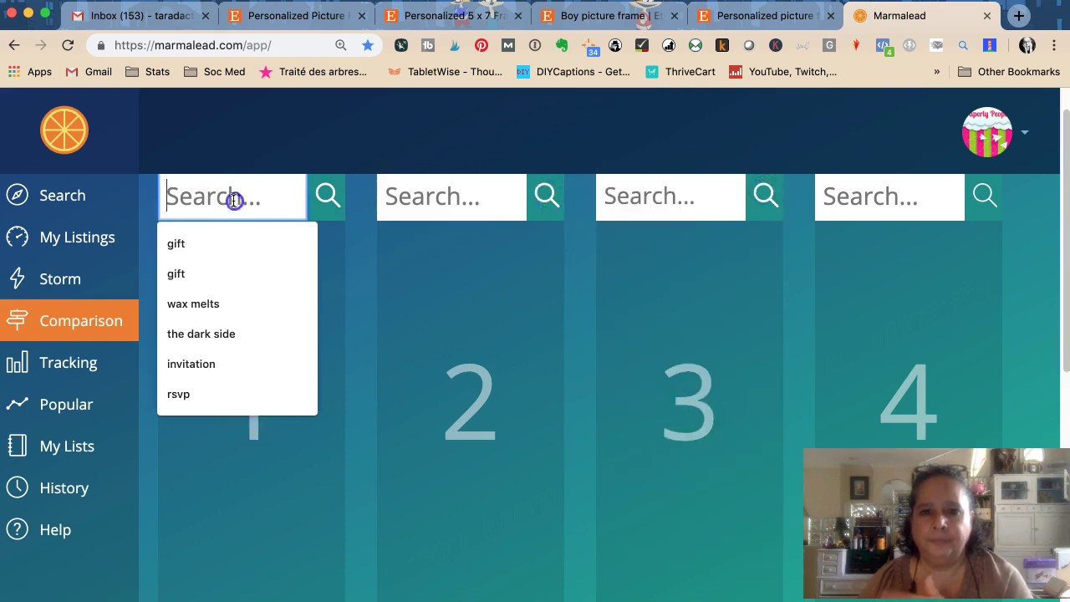
{"action": "type", "text": "bat"}
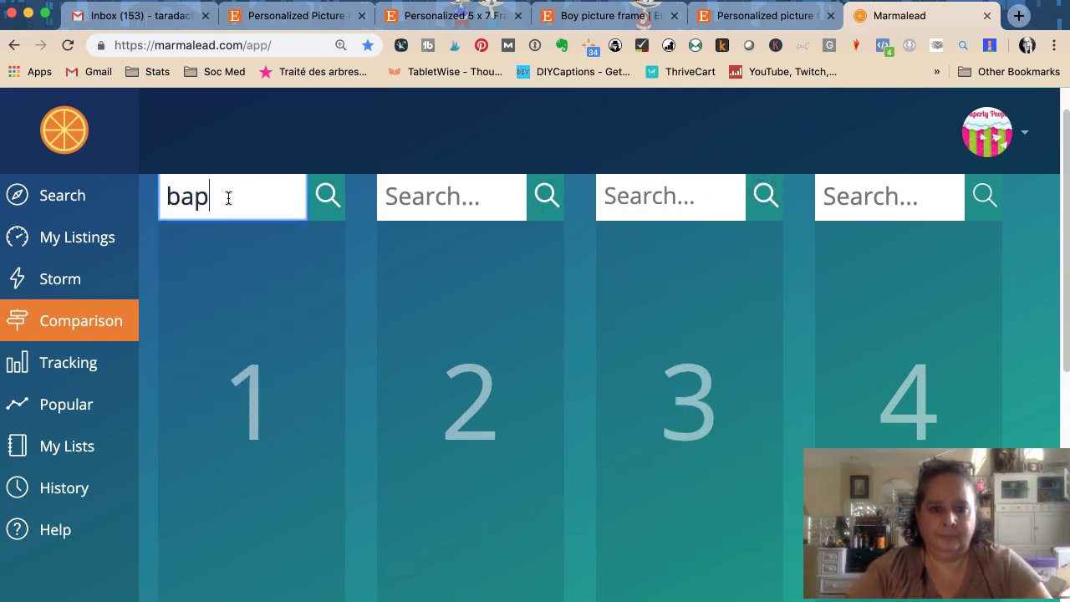
{"action": "key", "text": "Return"}
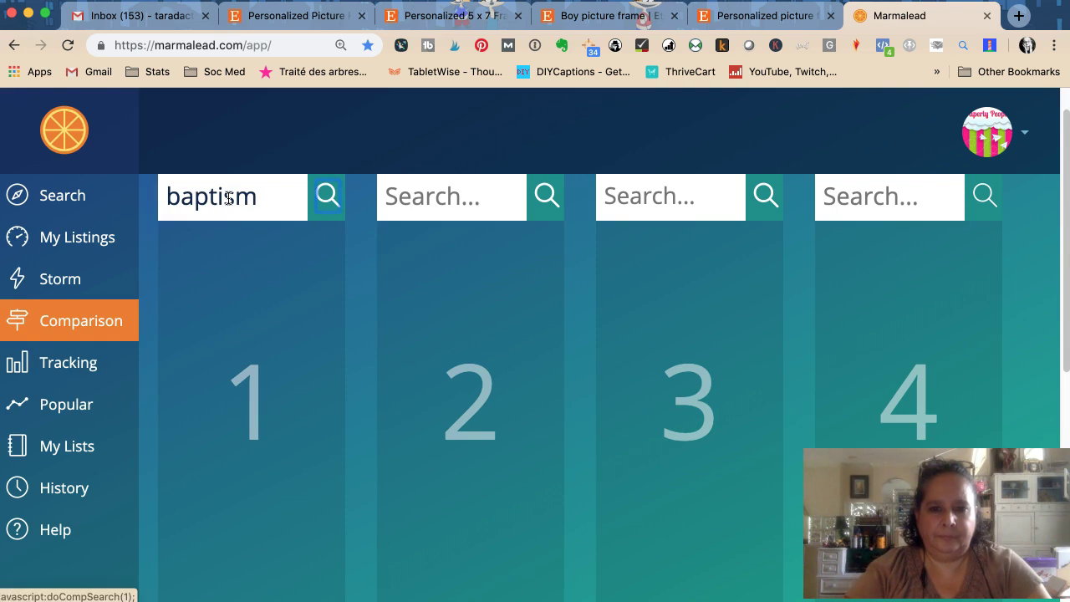
Look up "christening" and "new baby" as the second and third terms and compare their search figures with those of "baptism".
{"action": "key", "text": "Tab"}
{"action": "type", "text": "christening"}
{"action": "key", "text": "Return"}
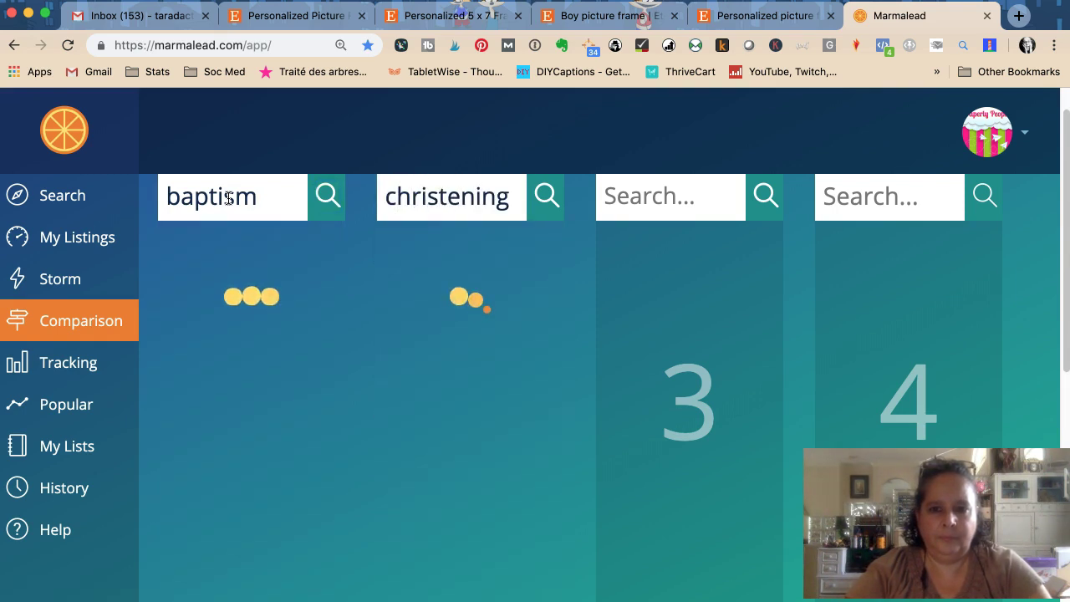
{"action": "key", "text": "Tab"}
{"action": "type", "text": "n"}
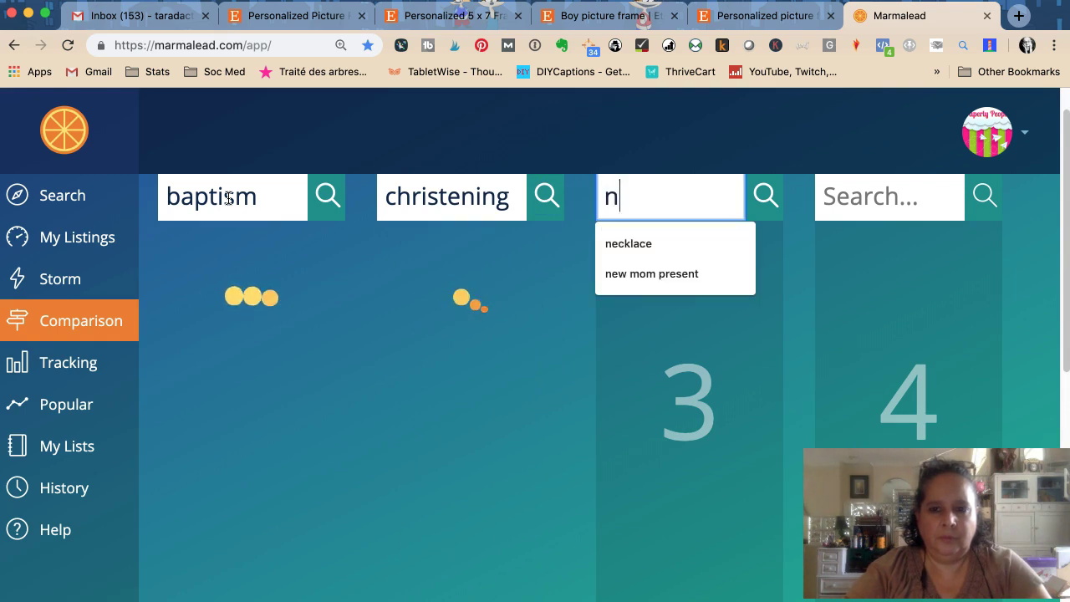
{"action": "type", "text": "ew baby"}
{"action": "key", "text": "Return"}
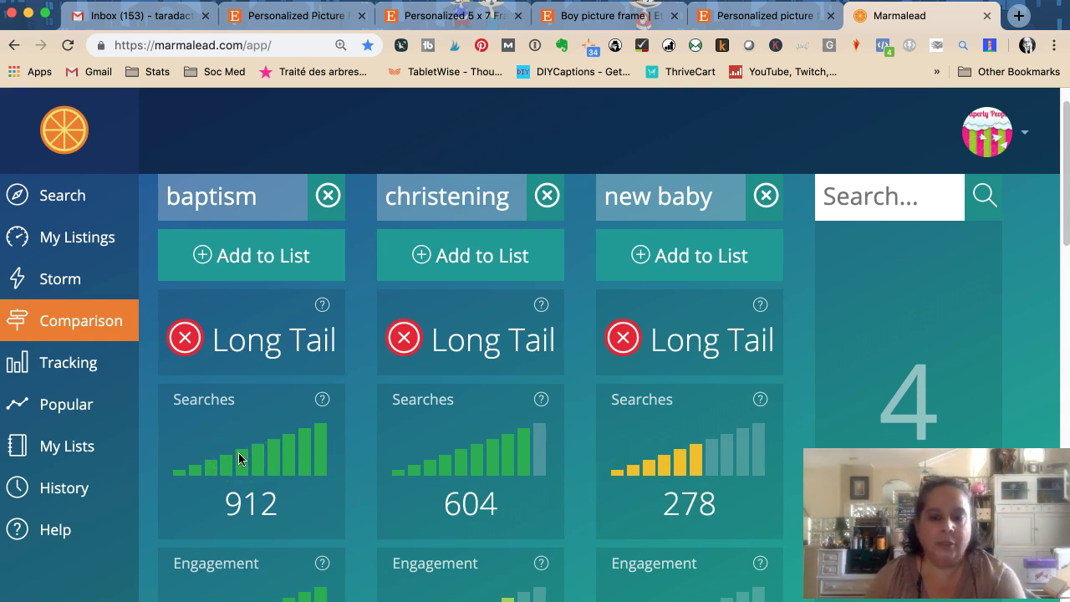
Return to the Etsy draft listing and review the full title, checking its "Baptism Christening" wording against the comparison.
{"action": "left_click", "coordinate": [330, 15]}
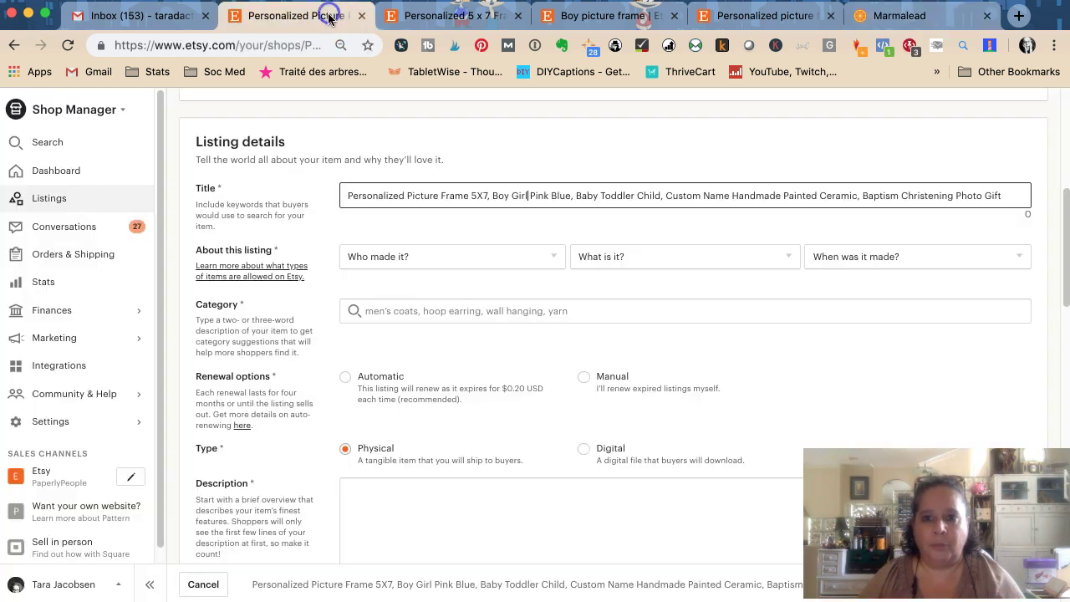
{"action": "double_click", "coordinate": [884, 197]}
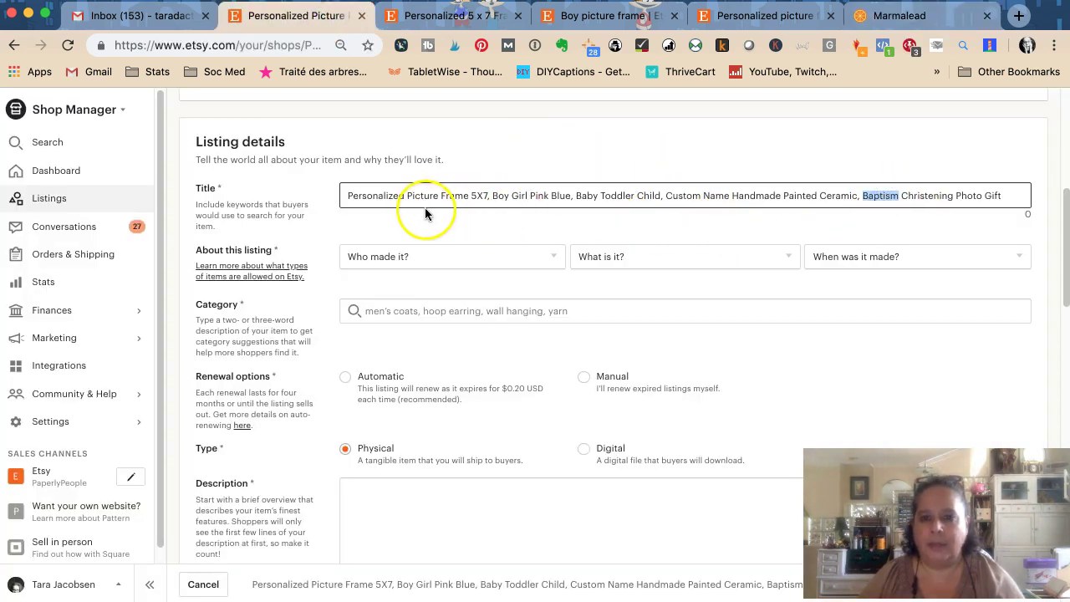
{"action": "left_click", "coordinate": [870, 192]}
{"action": "triple_click", "coordinate": [869, 192]}
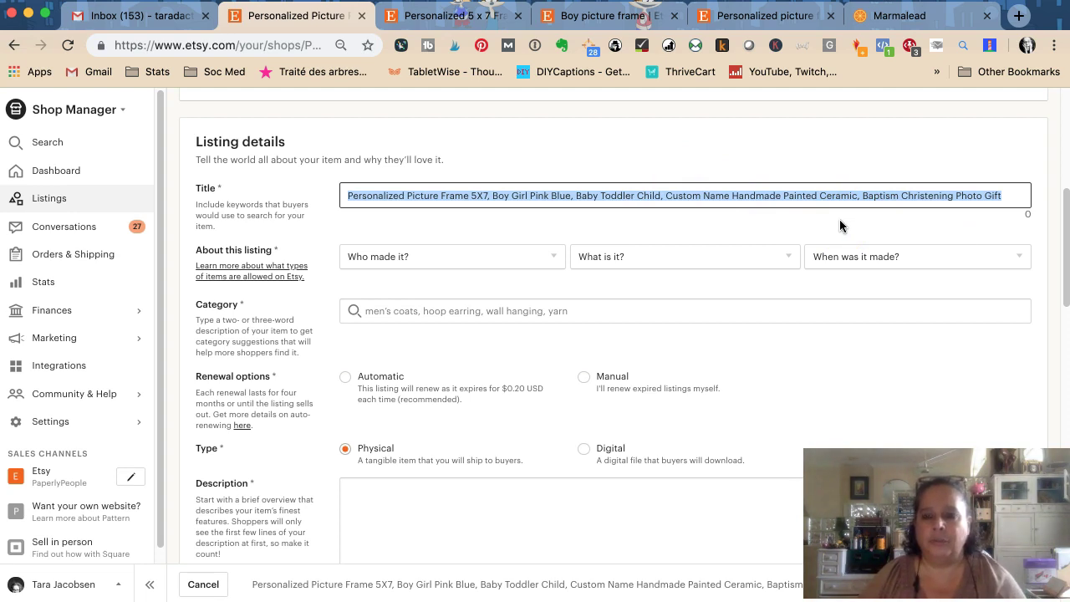
{"action": "left_click", "coordinate": [840, 219]}
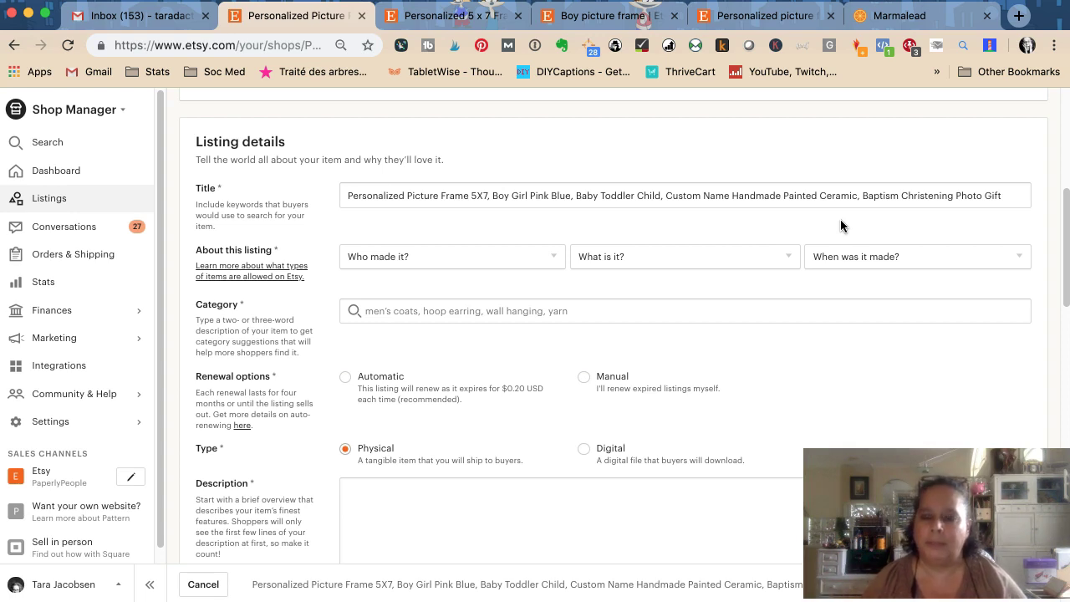
{"action": "left_click", "coordinate": [511, 266]}
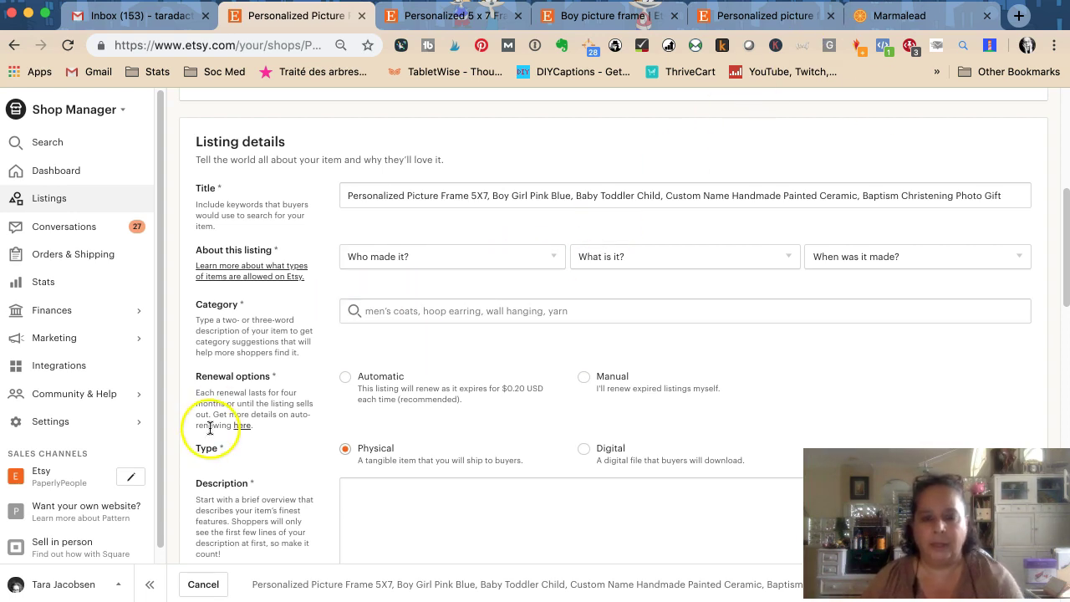